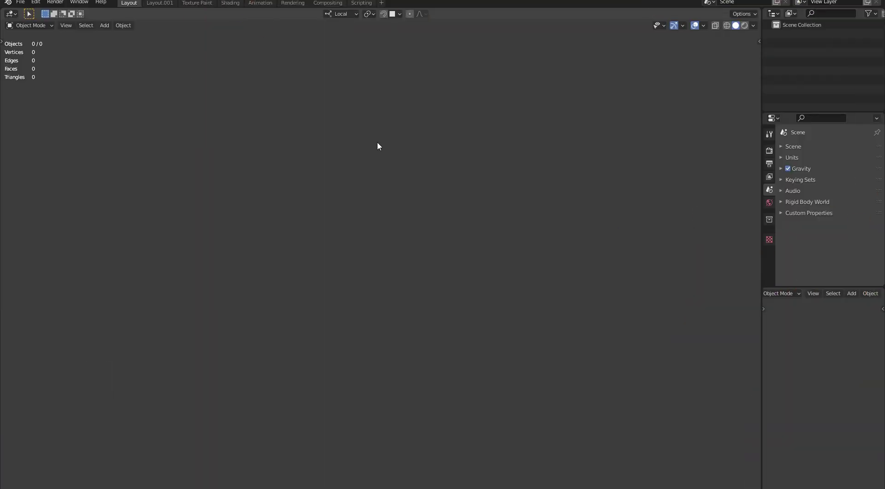
# Add a cube and move it away from the centre of the empty scene.
pyautogui.press('f')
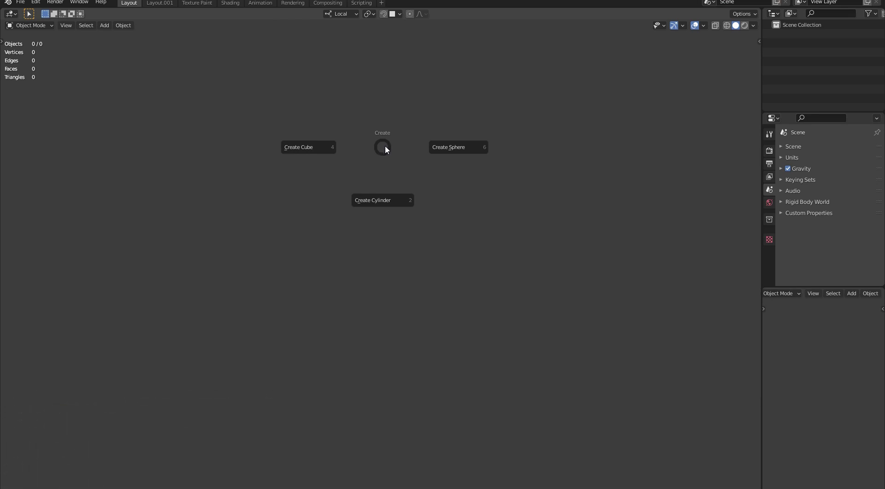
pyautogui.click(361, 146)
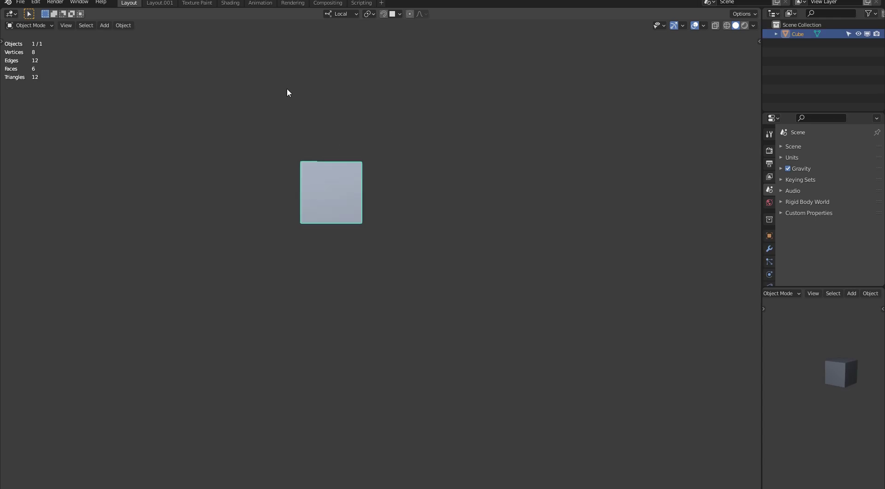
pyautogui.moveTo(289, 91); pyautogui.dragTo(354, 145, button='middle')
pyautogui.press('Home')
pyautogui.scroll(-8, 392, 127)
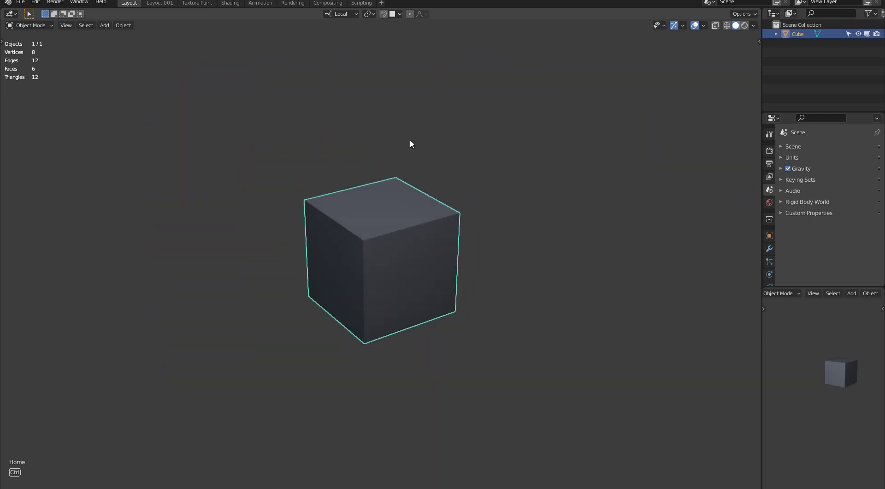
pyautogui.moveTo(435, 168); pyautogui.dragTo(414, 150, button='middle')
pyautogui.press('g')
pyautogui.click(283, 109)
# Add a sphere and move it beside and slightly above the cube.
pyautogui.press('f')
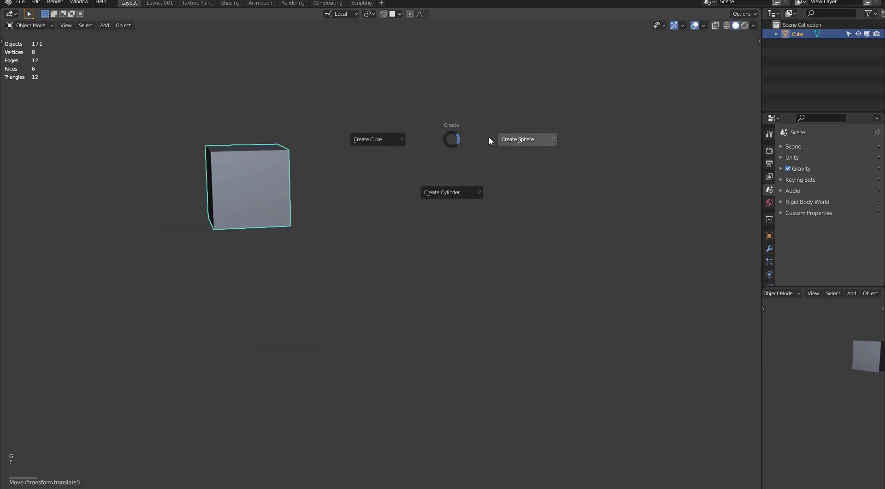
pyautogui.click(489, 138)
pyautogui.press('g')
pyautogui.click(437, 112)
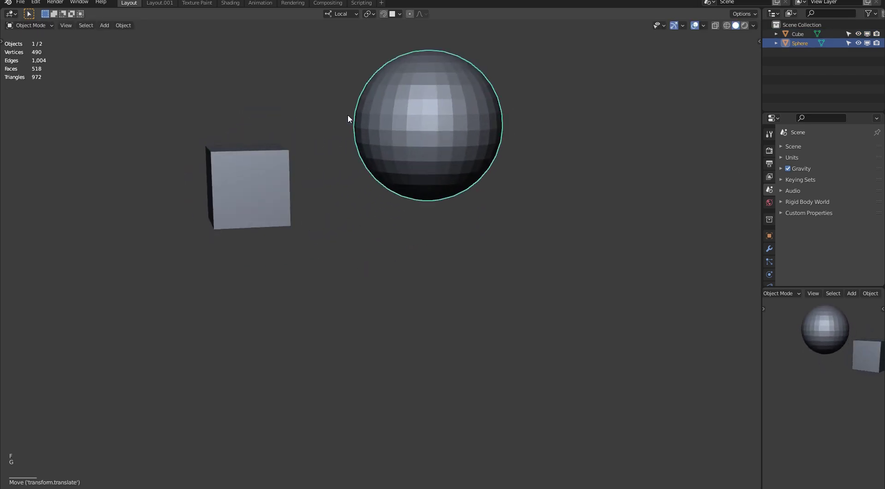
pyautogui.moveTo(348, 116); pyautogui.dragTo(396, 153, button='middle')
pyautogui.scroll(-2, 345, 119)
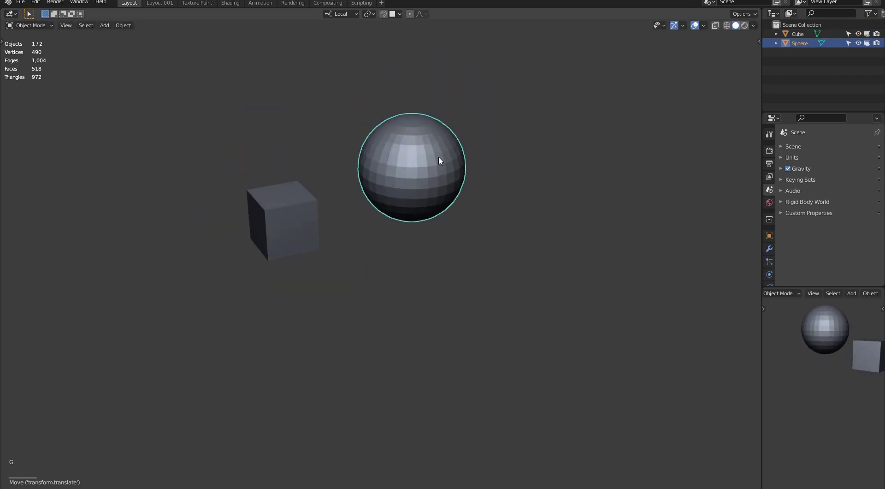
# Add a cylinder and move it out of the sphere to a spot below the sphere and cube.
pyautogui.press('f')
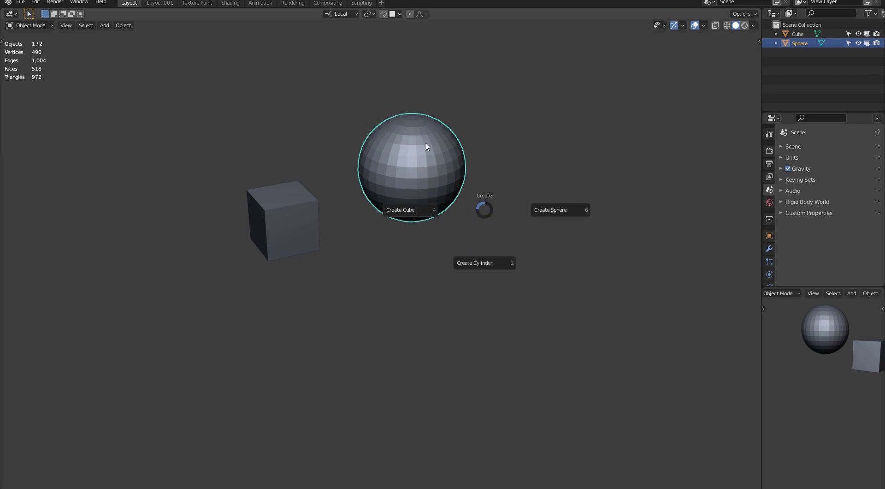
pyautogui.click(478, 259)
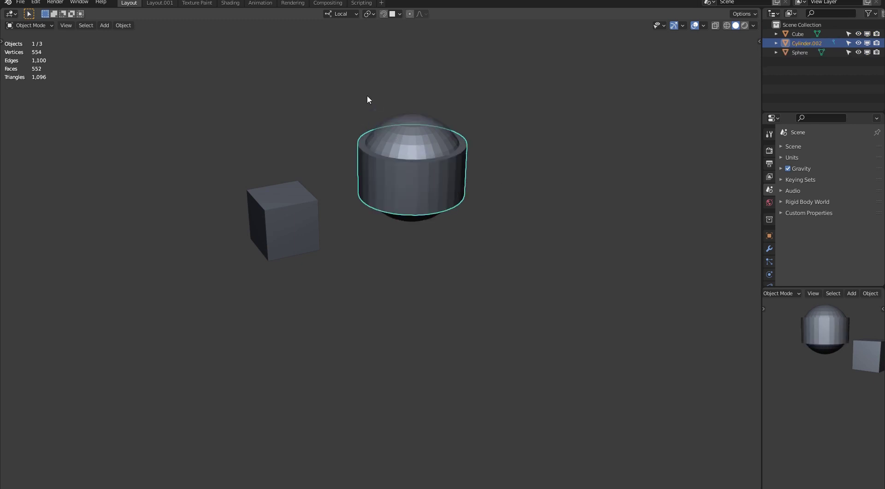
pyautogui.moveTo(399, 145)
pyautogui.mouseDown(button='middle')
pyautogui.moveTo(411, 134)
pyautogui.moveTo(462, 178)
pyautogui.moveTo(418, 145)
pyautogui.mouseUp(button='middle')
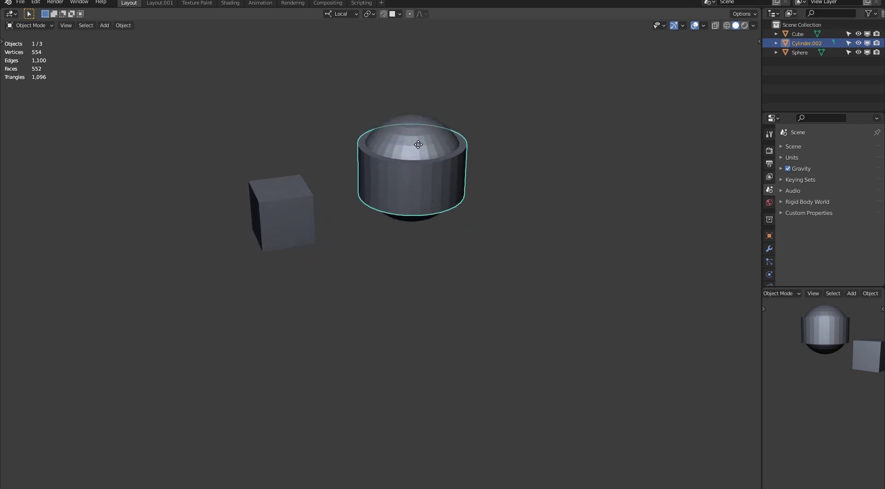
pyautogui.press('g')
pyautogui.click(410, 264)
pyautogui.moveTo(410, 264); pyautogui.dragTo(432, 158, button='middle')
pyautogui.press('g')
pyautogui.click(433, 188)
pyautogui.moveTo(432, 188); pyautogui.dragTo(417, 128, button='middle')
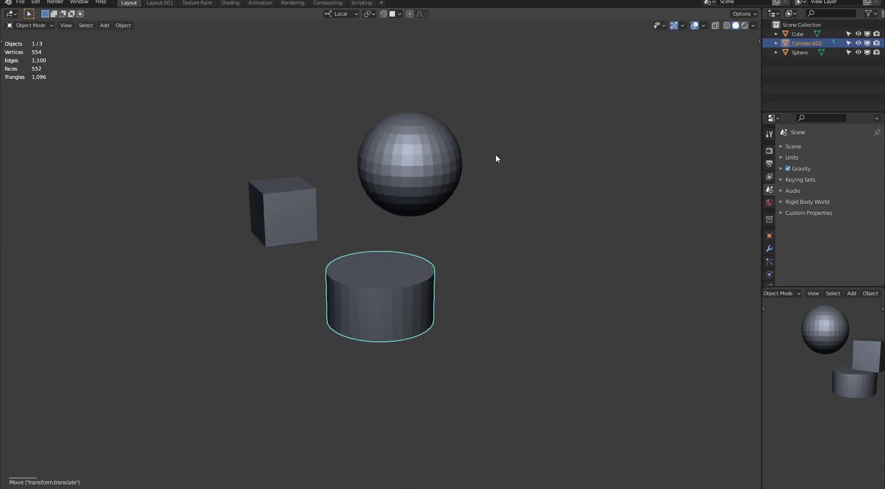
pyautogui.moveTo(496, 155); pyautogui.dragTo(438, 119, button='middle')
pyautogui.moveTo(475, 183); pyautogui.dragTo(376, 105, button='middle')
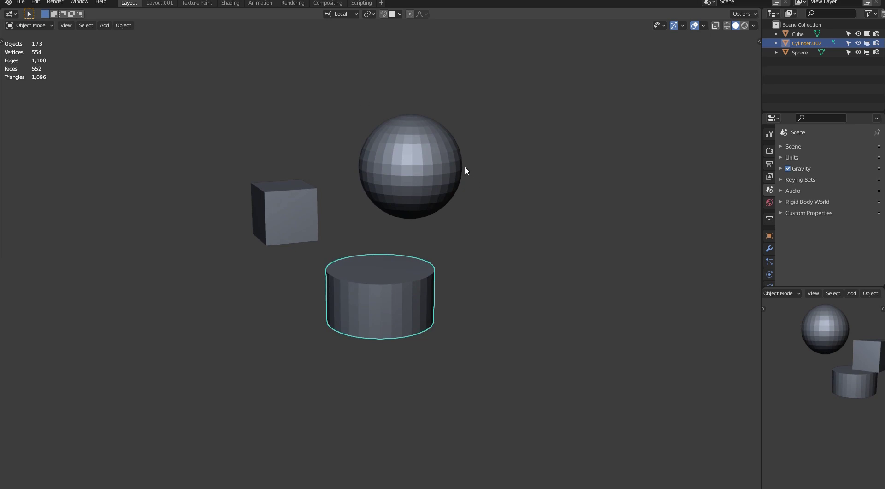
# Remesh the cylinder with a voxel size of 0.6.
pyautogui.press('v')
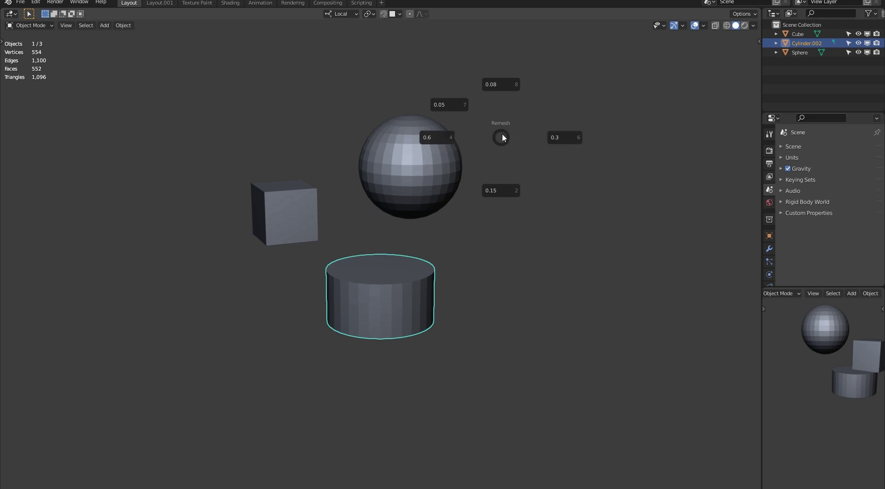
pyautogui.click(427, 141)
pyautogui.moveTo(288, 85); pyautogui.dragTo(329, 95, button='middle')
# Select the sphere and remesh it with a voxel size of 0.3.
pyautogui.moveTo(464, 192); pyautogui.dragTo(403, 117, button='middle')
pyautogui.click(402, 116)
pyautogui.press('v')
pyautogui.click(472, 116)
pyautogui.moveTo(453, 101)
pyautogui.mouseDown(button='middle')
pyautogui.moveTo(350, 47)
pyautogui.moveTo(460, 116)
pyautogui.moveTo(403, 79)
pyautogui.moveTo(450, 114)
pyautogui.mouseUp(button='middle')
pyautogui.press('v')
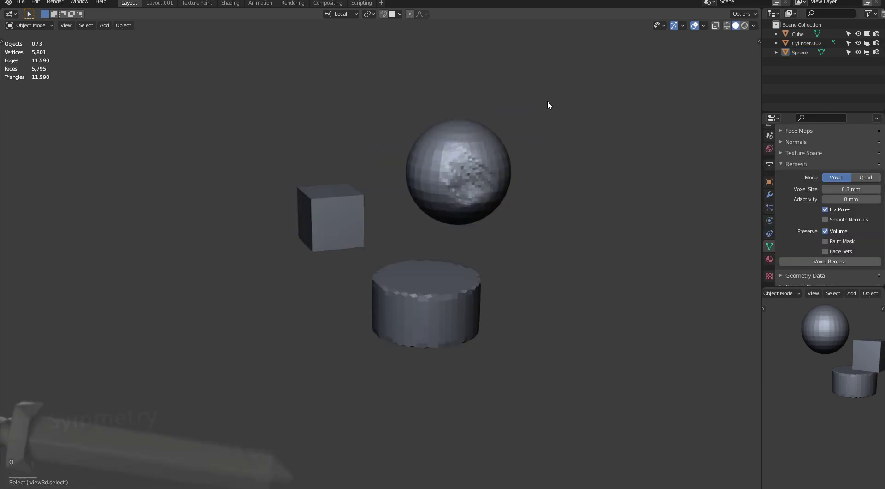
# Select the sphere and enable the Origins overlay in the viewport.
pyautogui.click(485, 131)
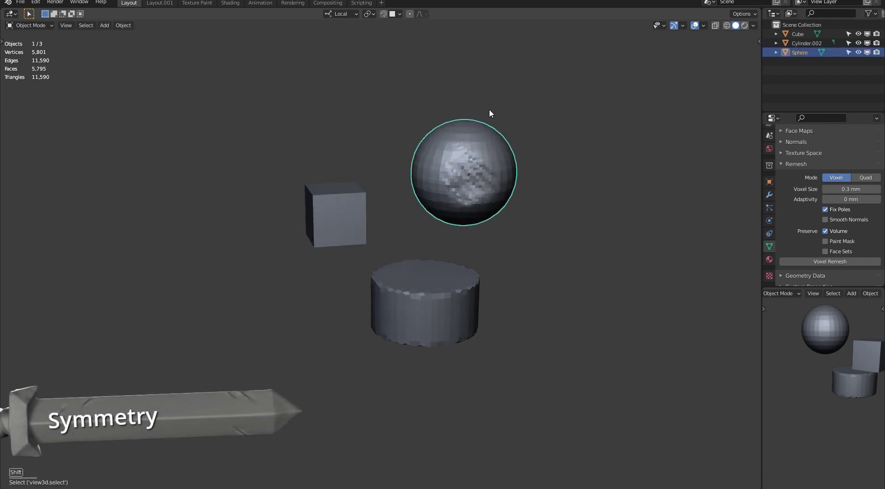
pyautogui.moveTo(490, 114)
pyautogui.mouseDown(button='middle')
pyautogui.moveTo(483, 96)
pyautogui.moveTo(479, 109)
pyautogui.mouseUp(button='middle')
pyautogui.click(703, 25)
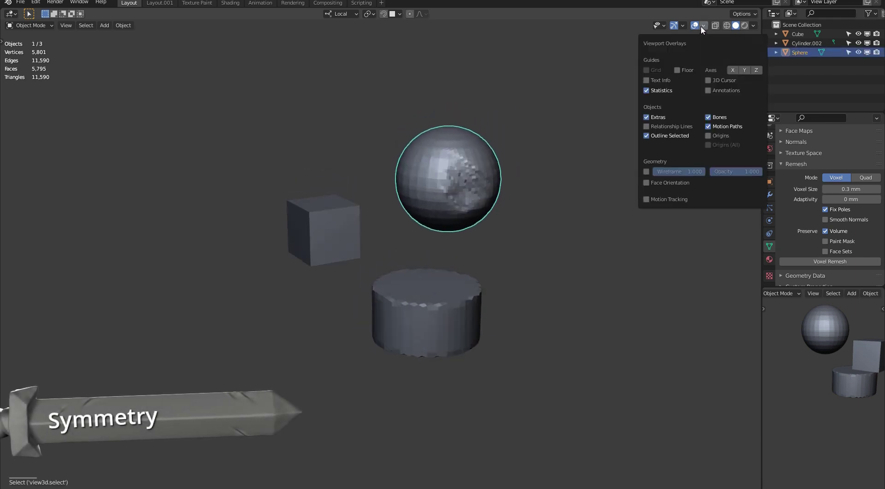
pyautogui.click(708, 136)
pyautogui.moveTo(436, 65); pyautogui.dragTo(467, 74, button='middle')
pyautogui.moveTo(580, 101); pyautogui.dragTo(569, 92, button='middle')
# Enter Sculpt Mode on the sphere and pull one side outward into a pointed bulge with the Grab brush.
pyautogui.press('d')
pyautogui.moveTo(438, 167); pyautogui.dragTo(444, 178, button='middle')
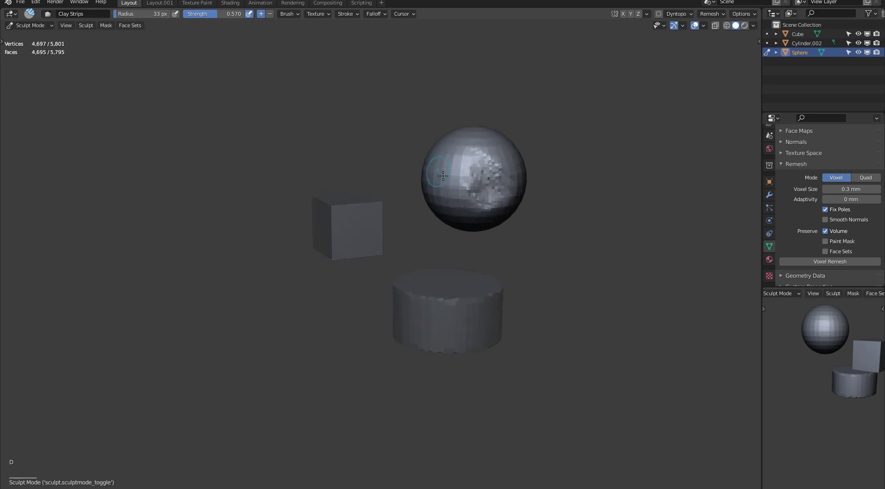
pyautogui.press('g')
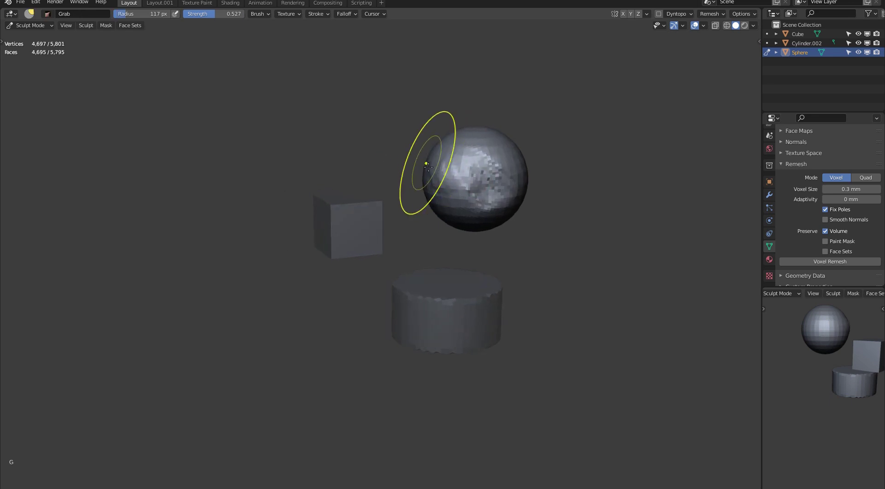
pyautogui.moveTo(479, 168); pyautogui.dragTo(460, 152)
pyautogui.moveTo(460, 153)
pyautogui.mouseDown(button='middle')
pyautogui.moveTo(427, 93)
pyautogui.moveTo(533, 148)
pyautogui.mouseUp(button='middle')
# Activate the Move tool and symmetrize the sculpted sphere with the -X option to mirror the bulge.
pyautogui.hotkey('shift', 'm')
pyautogui.moveTo(568, 120); pyautogui.dragTo(553, 139, button='middle')
pyautogui.press('F7')
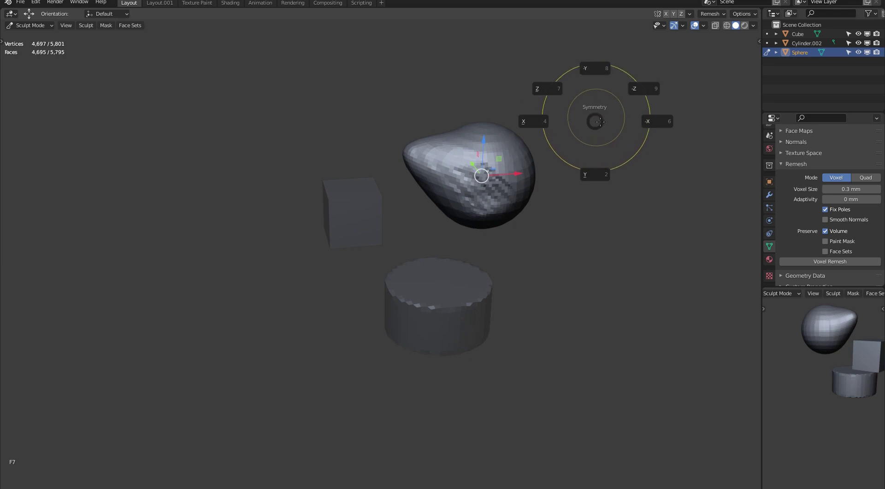
pyautogui.click(657, 128)
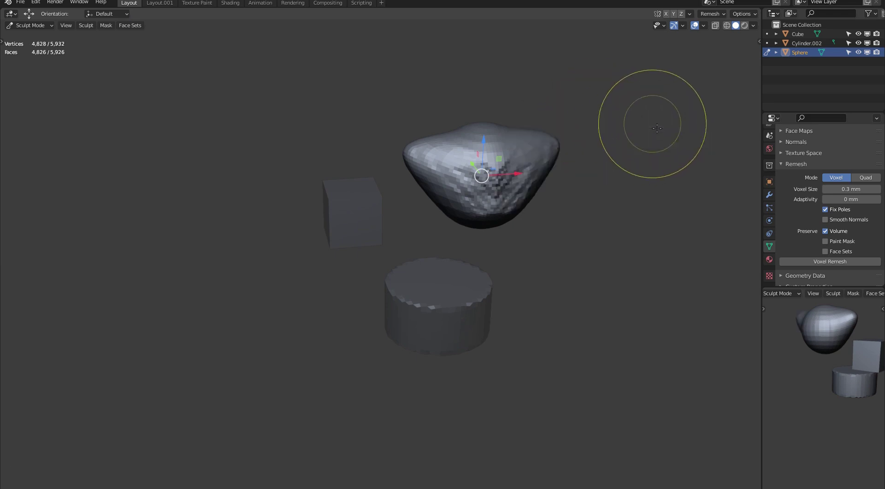
pyautogui.moveTo(603, 106)
pyautogui.mouseDown(button='middle')
pyautogui.moveTo(497, 79)
pyautogui.moveTo(588, 115)
pyautogui.moveTo(511, 118)
pyautogui.moveTo(428, 158)
pyautogui.moveTo(489, 133)
pyautogui.moveTo(548, 77)
pyautogui.mouseUp(button='middle')
# Pull both mirrored bulges upward into curved horns with the Snake Hook brush and X symmetry.
pyautogui.press('k')
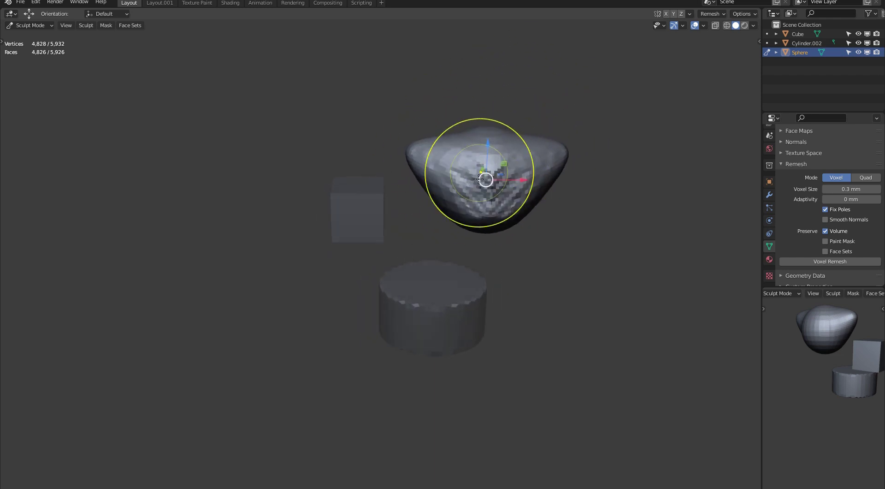
pyautogui.moveTo(484, 174)
pyautogui.mouseDown()
pyautogui.moveTo(379, 129)
pyautogui.moveTo(378, 106)
pyautogui.mouseUp()
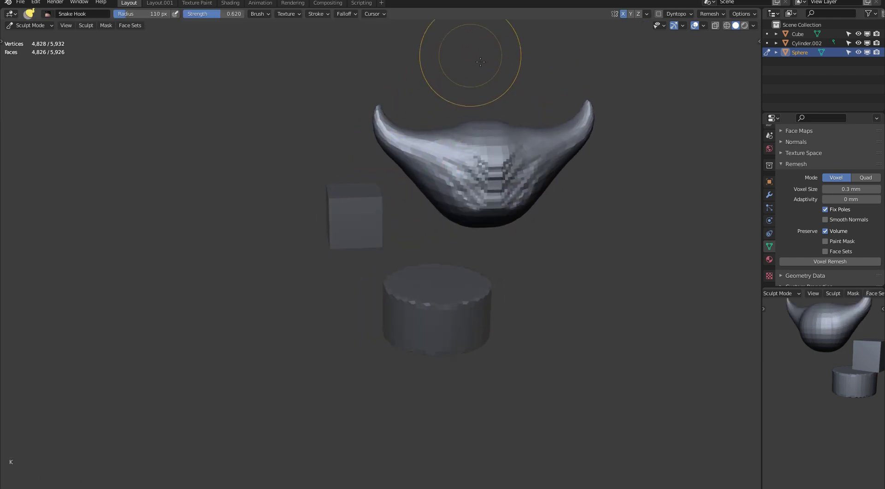
pyautogui.moveTo(468, 60)
pyautogui.mouseDown(button='middle')
pyautogui.moveTo(465, 106)
pyautogui.moveTo(475, 69)
pyautogui.mouseUp(button='middle')
# Build up volume on the front middle of the sculpted sphere with the Clay Strips brush.
pyautogui.press('u')
pyautogui.moveTo(504, 183); pyautogui.dragTo(509, 184, button='middle')
pyautogui.moveTo(503, 143); pyautogui.dragTo(508, 199)
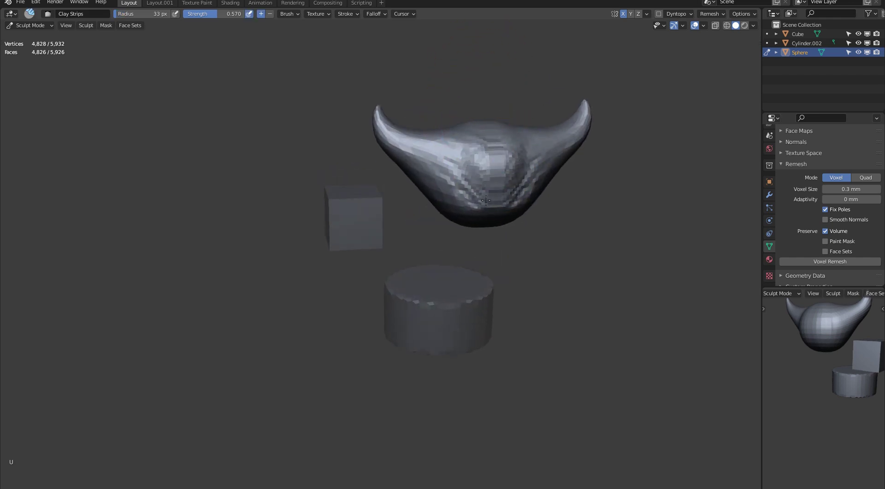
pyautogui.moveTo(508, 199)
pyautogui.mouseDown(button='middle')
pyautogui.moveTo(485, 161)
pyautogui.moveTo(465, 183)
pyautogui.moveTo(499, 197)
pyautogui.mouseUp(button='middle')
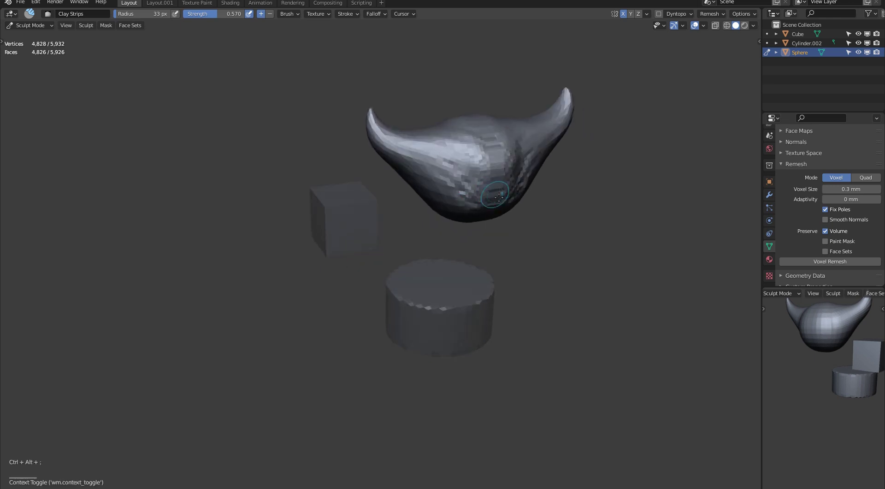
pyautogui.moveTo(446, 163); pyautogui.dragTo(489, 194, button='middle')
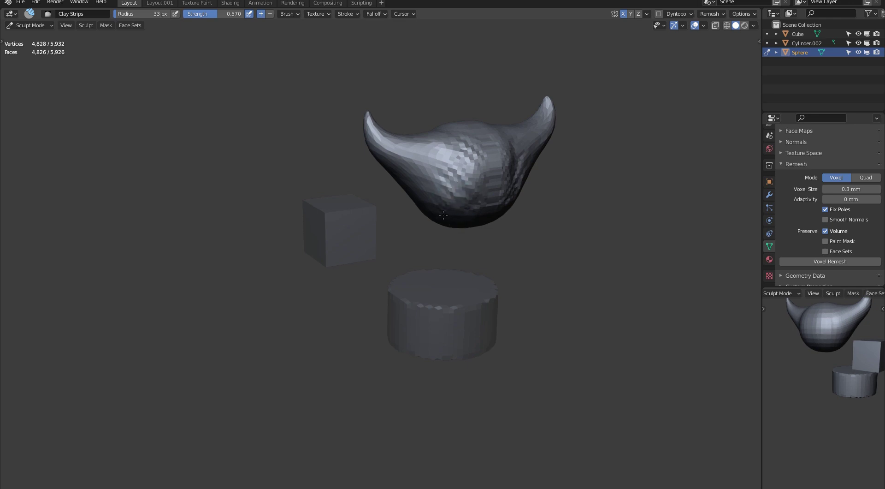
pyautogui.moveTo(443, 214); pyautogui.dragTo(493, 170, button='middle')
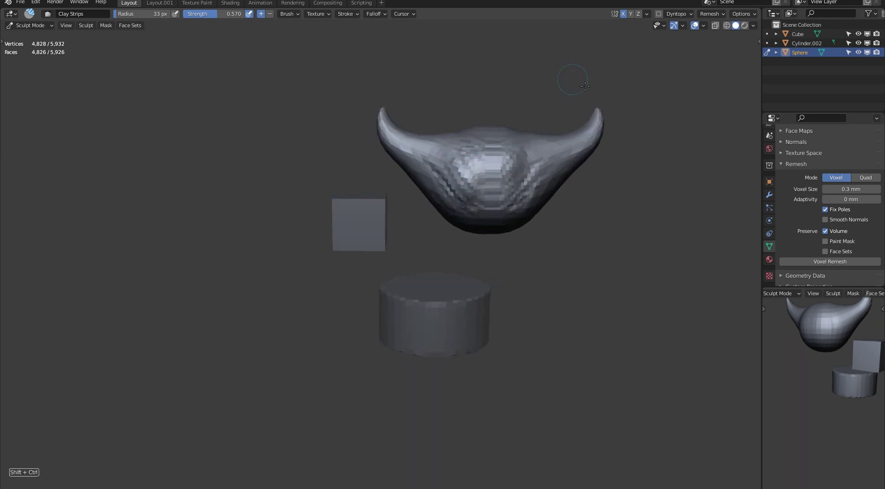
# Lasso-mask one half of the horned mesh and cut it away with Mask Slice and Fill Holes.
pyautogui.moveTo(629, 79)
pyautogui.keyDown('ctrl'); pyautogui.keyDown('shift'); pyautogui.mouseDown()
pyautogui.moveTo(509, 95)
pyautogui.moveTo(479, 168)
pyautogui.moveTo(625, 257)
pyautogui.mouseUp(); pyautogui.keyUp('shift'); pyautogui.keyUp('ctrl')
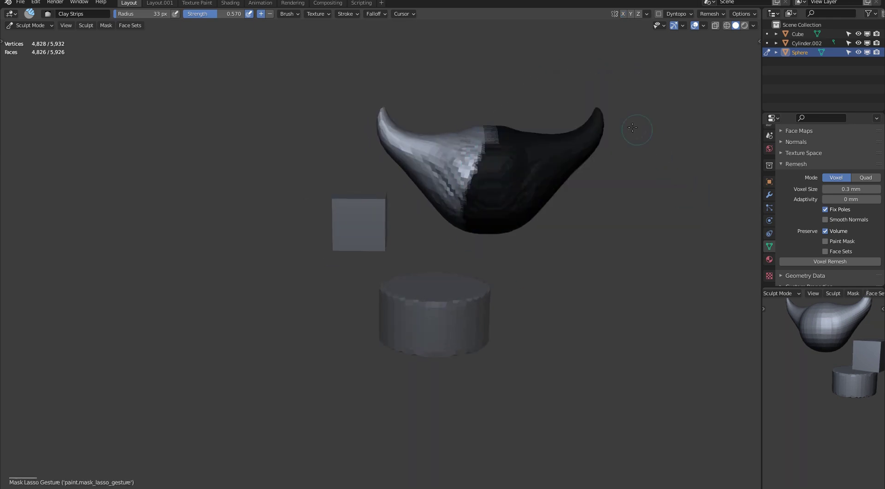
pyautogui.moveTo(525, 101); pyautogui.dragTo(518, 87, button='middle')
pyautogui.press('q')
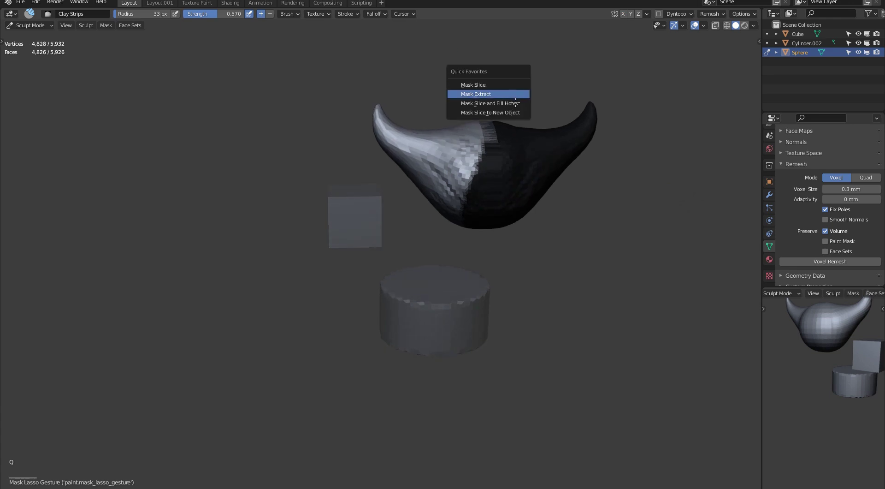
pyautogui.click(514, 103)
pyautogui.moveTo(521, 99)
pyautogui.mouseDown(button='middle')
pyautogui.moveTo(530, 95)
pyautogui.moveTo(518, 86)
pyautogui.moveTo(450, 104)
pyautogui.moveTo(513, 112)
pyautogui.mouseUp(button='middle')
# Remesh the remaining half of the horned mesh with a voxel size of 0.6.
pyautogui.press('v')
pyautogui.click(502, 89)
pyautogui.moveTo(528, 144); pyautogui.dragTo(488, 118, button='middle')
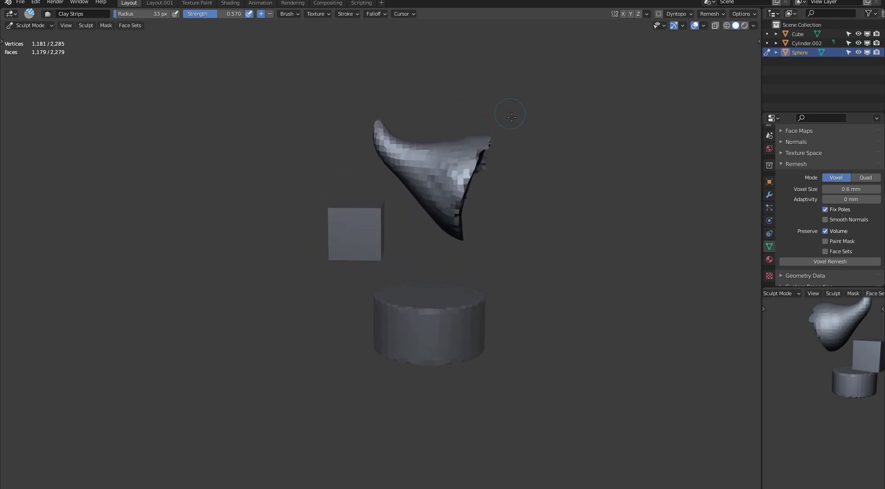
# Shift the half mesh along X relative to its origin with the Move tool and return to Object Mode.
pyautogui.hotkey('shift', 'm')
pyautogui.moveTo(496, 185); pyautogui.dragTo(521, 182, button='middle')
pyautogui.moveTo(522, 182); pyautogui.dragTo(544, 182)
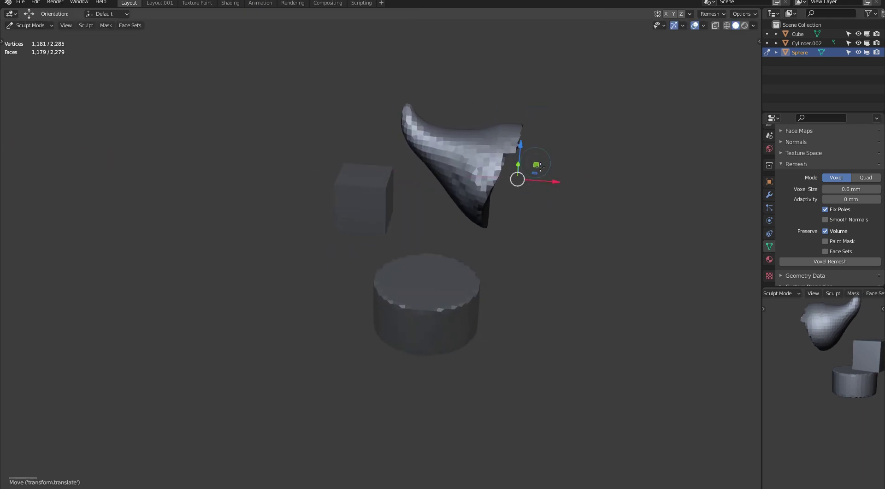
pyautogui.press('o')
pyautogui.moveTo(530, 100)
pyautogui.mouseDown(button='middle')
pyautogui.moveTo(538, 88)
pyautogui.moveTo(528, 89)
pyautogui.mouseUp(button='middle')
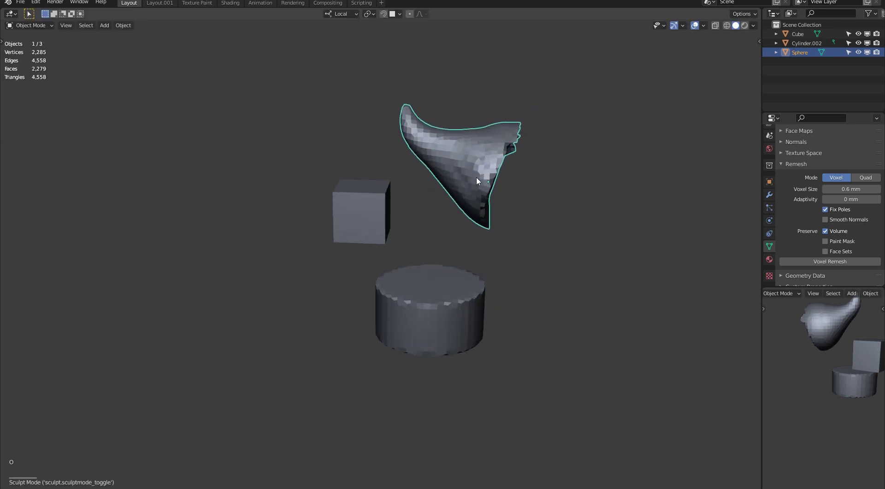
pyautogui.moveTo(486, 179); pyautogui.dragTo(510, 138, button='middle')
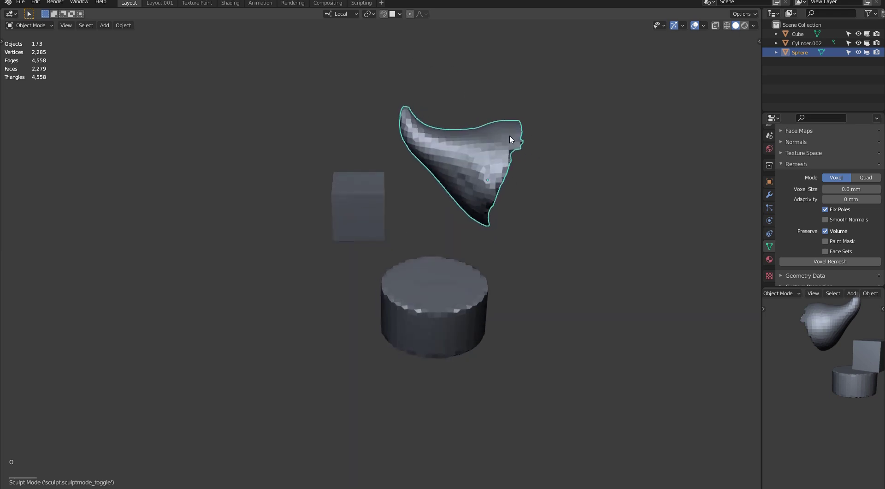
# Go back into Sculpt Mode and symmetrize the shifted half mesh with the -X option.
pyautogui.press('d')
pyautogui.moveTo(584, 106)
pyautogui.mouseDown(button='middle')
pyautogui.moveTo(482, 85)
pyautogui.moveTo(592, 106)
pyautogui.moveTo(558, 89)
pyautogui.mouseUp(button='middle')
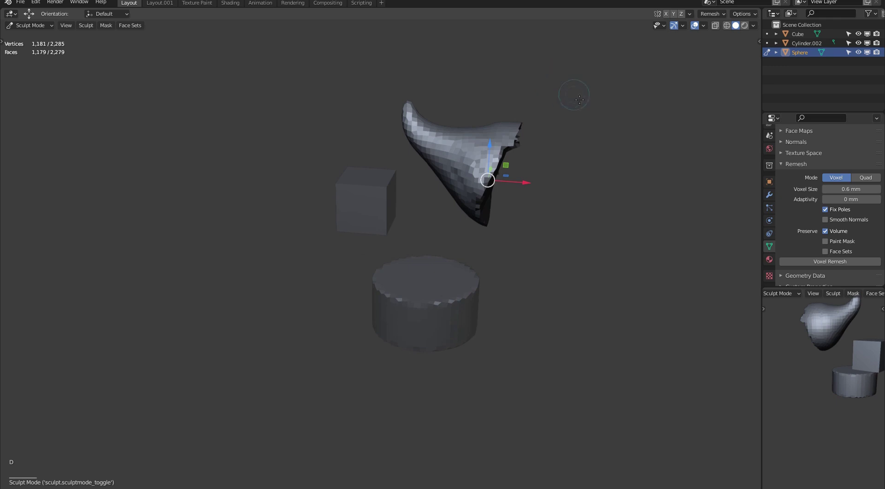
pyautogui.press('F7')
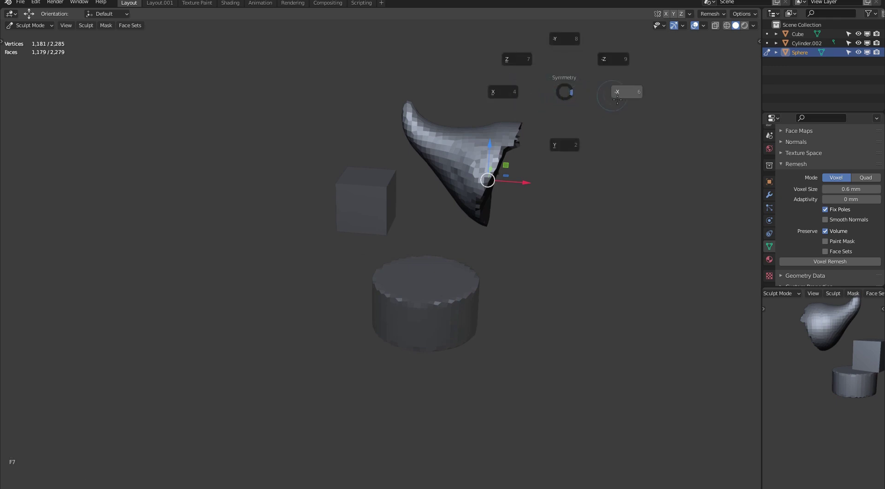
pyautogui.click(616, 98)
pyautogui.moveTo(617, 99); pyautogui.dragTo(515, 81, button='middle')
# Symmetrize the horned mesh with the -Y option.
pyautogui.press('F7')
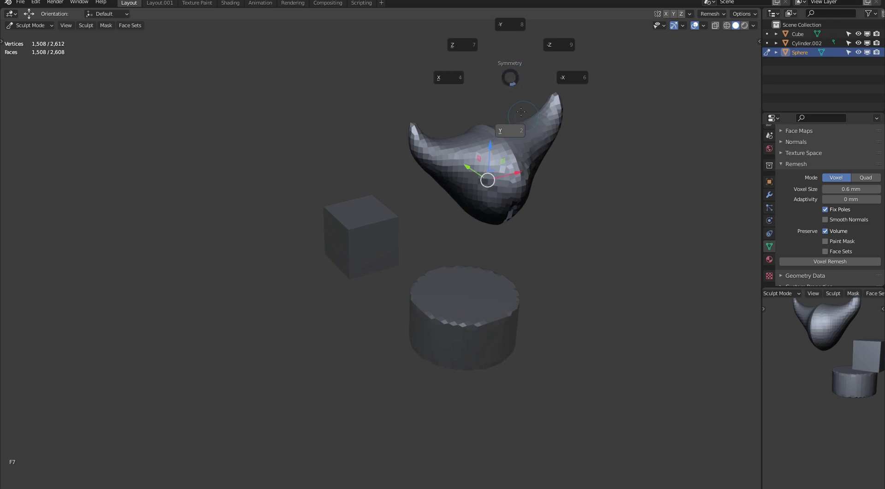
pyautogui.click(510, 28)
pyautogui.moveTo(463, 54); pyautogui.dragTo(444, 43, button='middle')
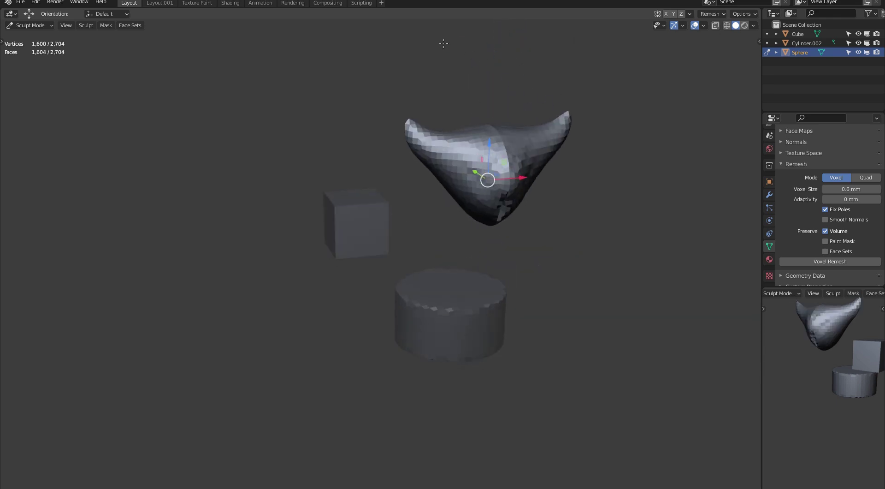
# Reselect the horned mesh in Object Mode and return to Sculpt Mode.
pyautogui.press('o')
pyautogui.moveTo(500, 83)
pyautogui.mouseDown(button='middle')
pyautogui.moveTo(361, 62)
pyautogui.moveTo(511, 105)
pyautogui.mouseUp(button='middle')
pyautogui.click(361, 62)
pyautogui.click(480, 139)
pyautogui.moveTo(431, 98); pyautogui.dragTo(516, 138, button='middle')
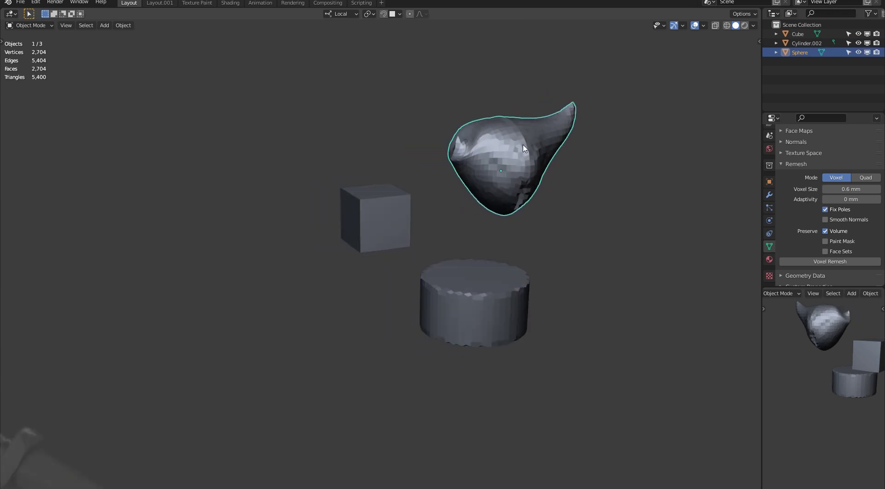
pyautogui.press('d')
pyautogui.moveTo(629, 158)
pyautogui.mouseDown(button='middle')
pyautogui.moveTo(611, 152)
pyautogui.moveTo(579, 164)
pyautogui.mouseUp(button='middle')
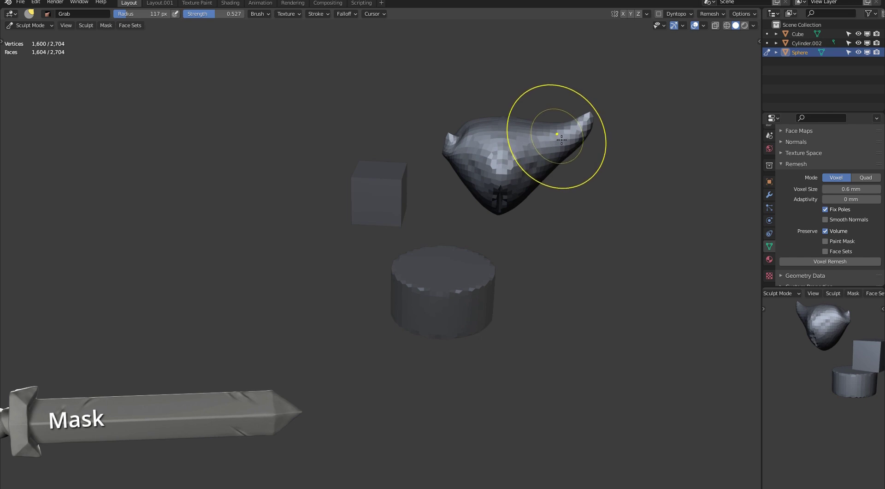
# Lasso-mask the large horn of the mesh and activate the Move tool.
pyautogui.moveTo(558, 121); pyautogui.dragTo(538, 79, button='middle')
pyautogui.moveTo(595, 81)
pyautogui.keyDown('ctrl'); pyautogui.keyDown('shift'); pyautogui.mouseDown()
pyautogui.moveTo(530, 155)
pyautogui.moveTo(585, 187)
pyautogui.moveTo(642, 119)
pyautogui.moveTo(651, 121)
pyautogui.mouseUp(); pyautogui.keyUp('shift'); pyautogui.keyUp('ctrl')
pyautogui.moveTo(652, 121); pyautogui.dragTo(602, 87, button='middle')
pyautogui.hotkey('shift', 'm')
pyautogui.hotkey('shift', 'm')
pyautogui.hotkey('shift', 'm')
pyautogui.hotkey('shift', 'm')
pyautogui.hotkey('shift', 'm')
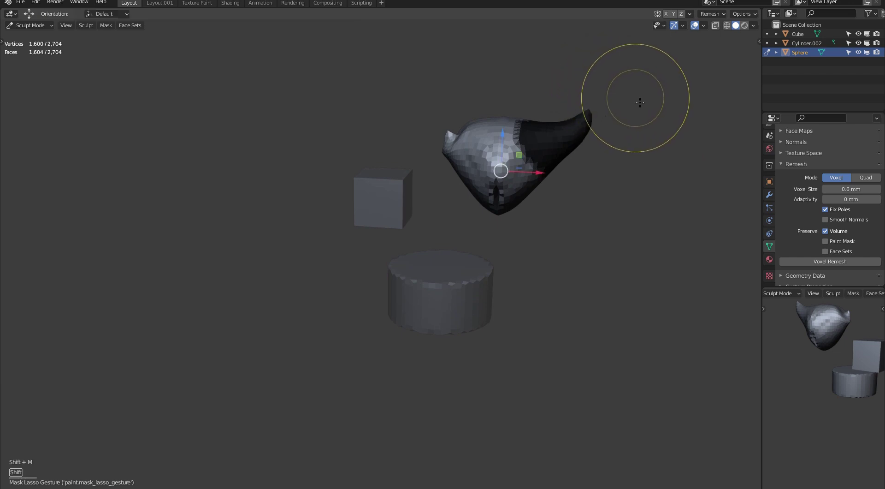
# Soften the mask on the large horn into a gradual falloff toward the body.
pyautogui.press('u')
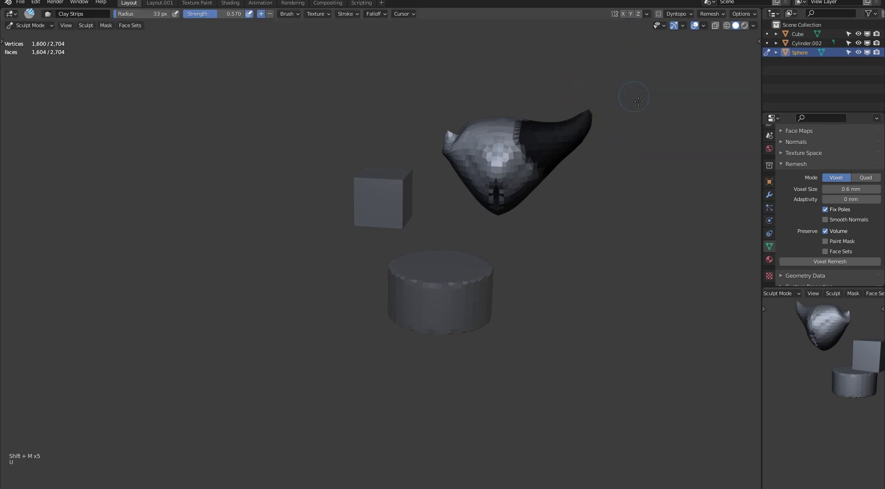
pyautogui.hotkey('ctrl', 'alt', 'm')
pyautogui.click(578, 96)
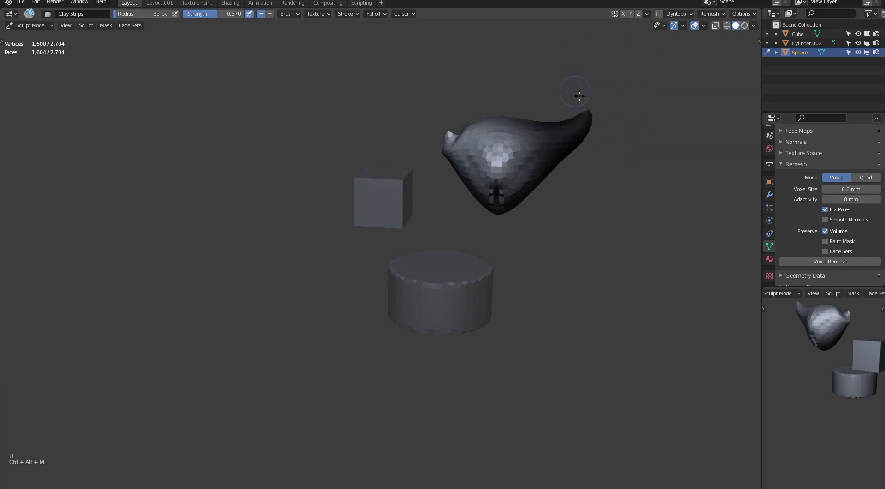
pyautogui.moveTo(572, 124); pyautogui.dragTo(582, 109, button='middle')
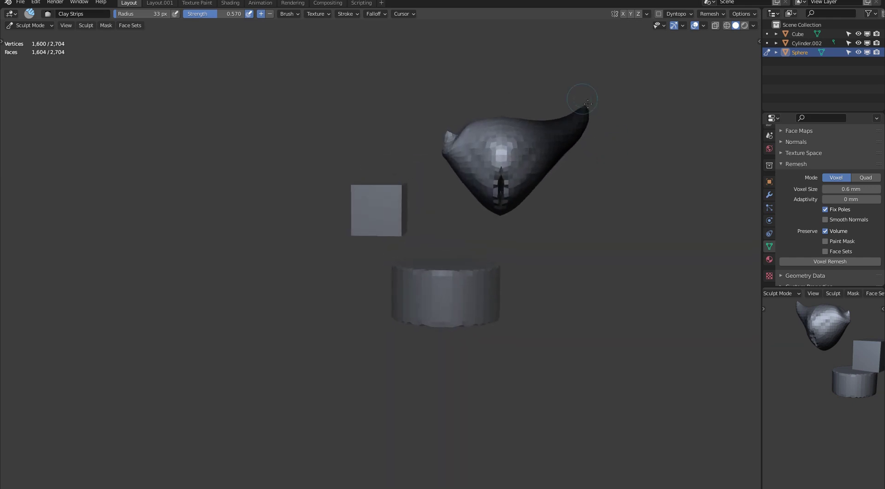
# Try shifting the unmasked body of the horned mesh with the Move tool, and undo the moves.
pyautogui.hotkey('shift', 'm')
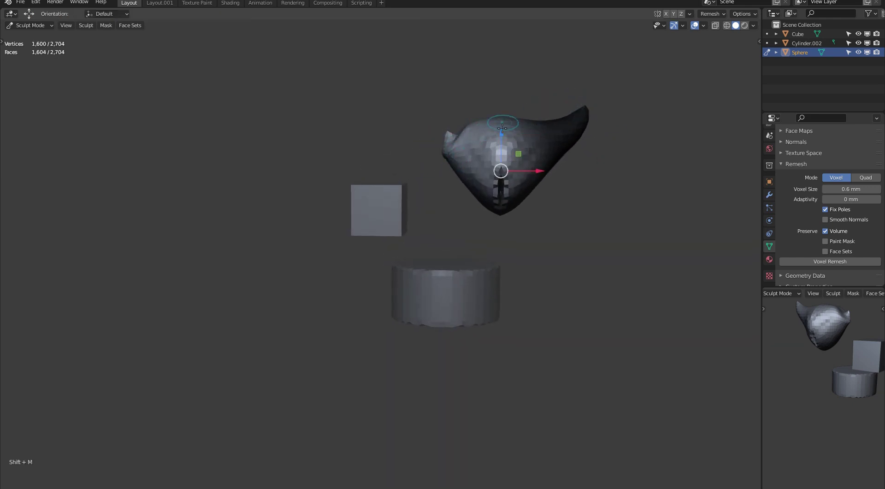
pyautogui.moveTo(500, 171)
pyautogui.mouseDown()
pyautogui.moveTo(474, 169)
pyautogui.moveTo(480, 185)
pyautogui.moveTo(419, 169)
pyautogui.moveTo(405, 131)
pyautogui.moveTo(495, 189)
pyautogui.moveTo(420, 187)
pyautogui.moveTo(446, 161)
pyautogui.mouseUp()
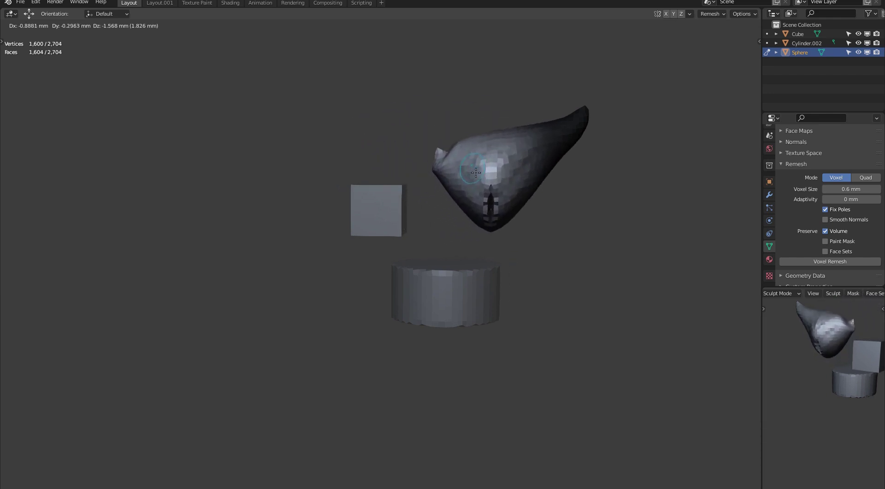
pyautogui.moveTo(476, 172); pyautogui.dragTo(447, 131)
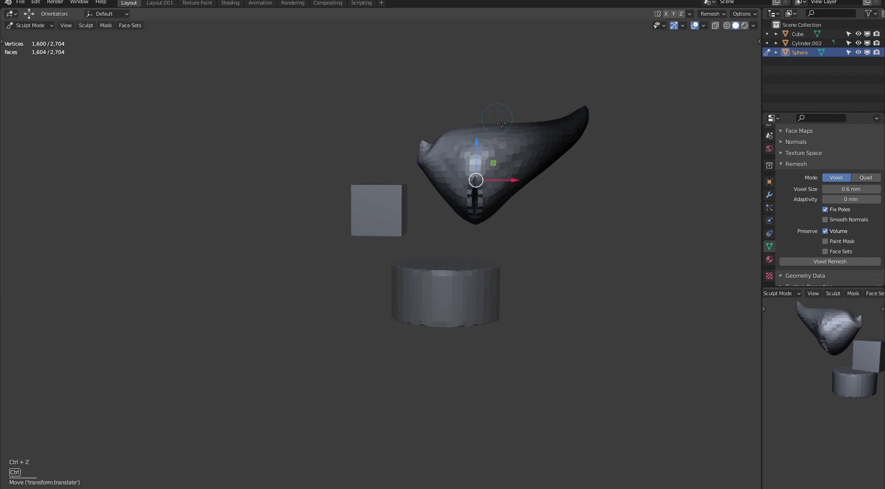
pyautogui.hotkey('ctrl', 'z')
# Clear the current mask and lasso-mask the outer part of the large horn again.
pyautogui.hotkey('shift', '.')
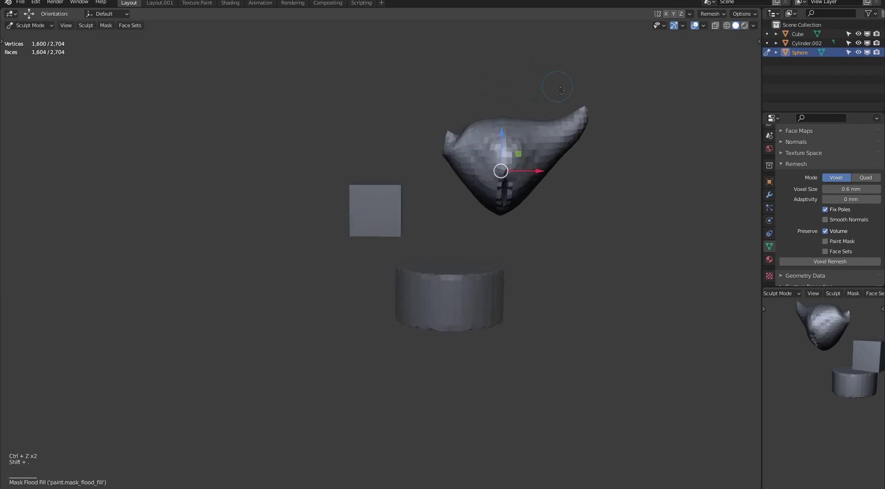
pyautogui.moveTo(560, 90); pyautogui.dragTo(539, 85, button='middle')
pyautogui.moveTo(626, 86)
pyautogui.keyDown('ctrl'); pyautogui.keyDown('shift'); pyautogui.mouseDown()
pyautogui.moveTo(537, 111)
pyautogui.moveTo(576, 192)
pyautogui.moveTo(652, 109)
pyautogui.mouseUp(); pyautogui.keyUp('shift'); pyautogui.keyUp('ctrl')
# Apply Smooth Mask repeatedly to soften the edge of the large horn's mask.
pyautogui.press('a')
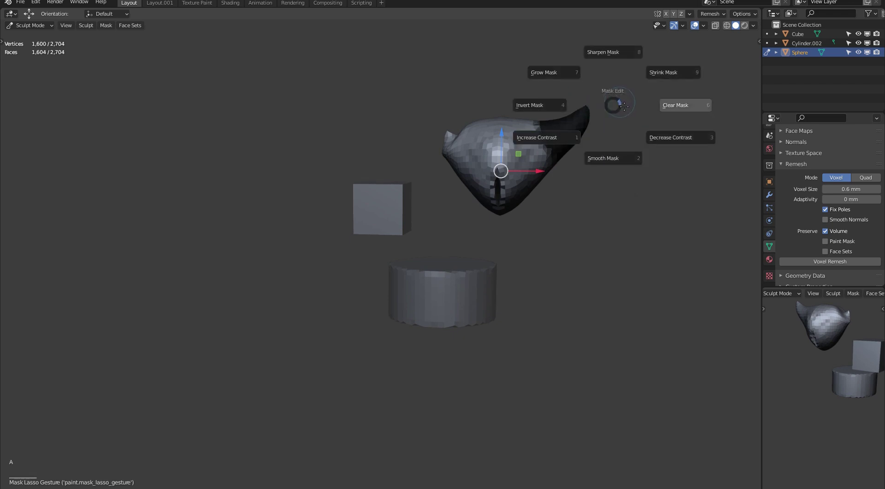
pyautogui.click(623, 159)
pyautogui.press('a')
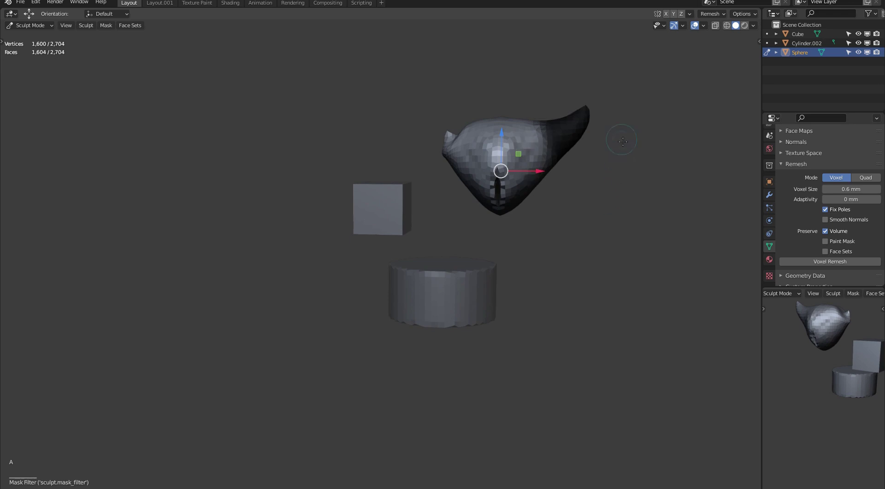
pyautogui.press('a')
pyautogui.press('a')
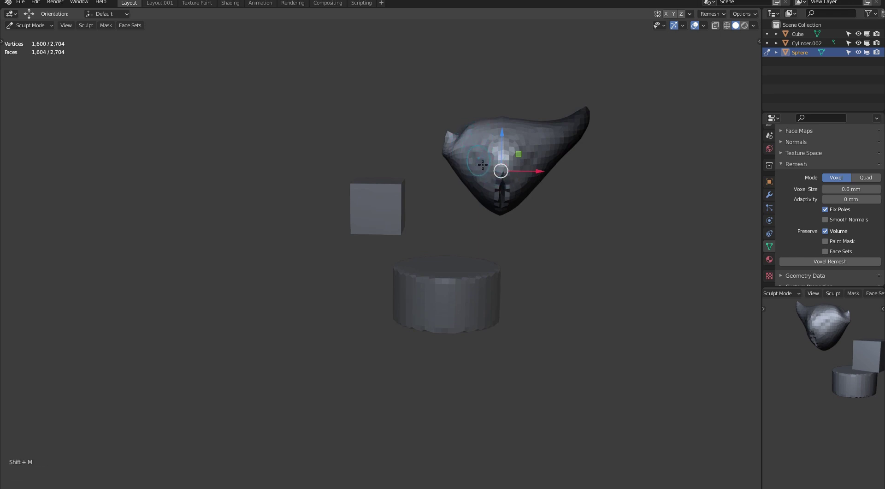
# Shift the unmasked body slightly away from the masked horn and try rotating it about a pivot at the mask border.
pyautogui.moveTo(483, 164)
pyautogui.mouseDown()
pyautogui.moveTo(405, 178)
pyautogui.moveTo(507, 240)
pyautogui.moveTo(366, 158)
pyautogui.moveTo(454, 177)
pyautogui.moveTo(471, 165)
pyautogui.mouseUp()
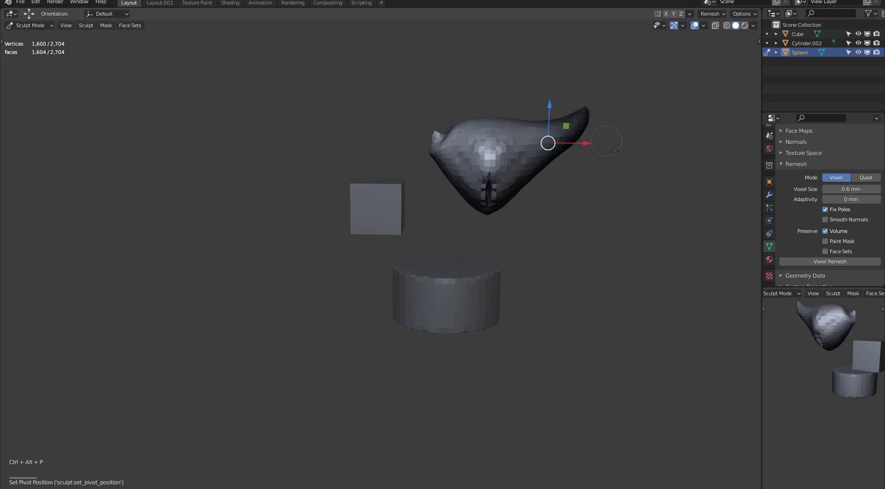
pyautogui.press('r')
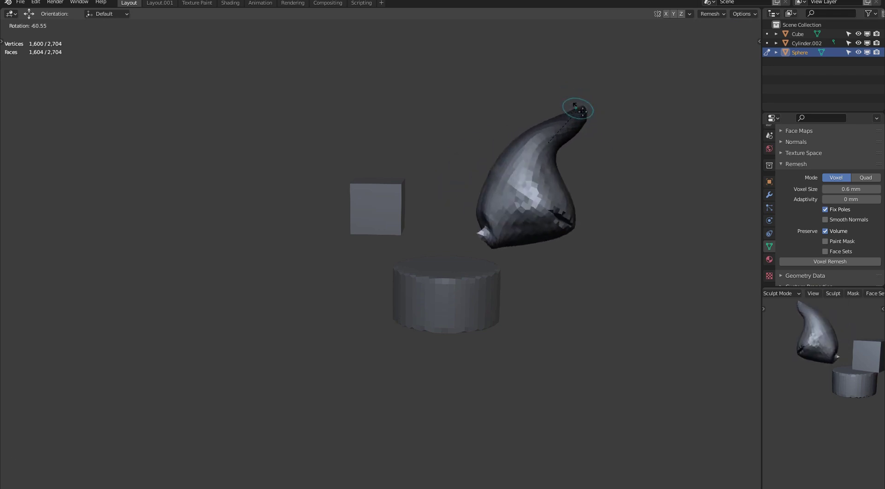
pyautogui.click(611, 177)
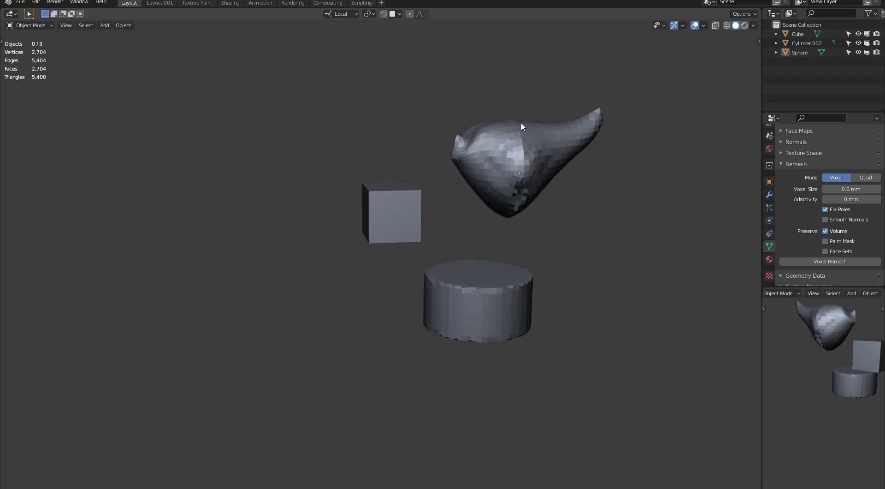
pyautogui.press('u')
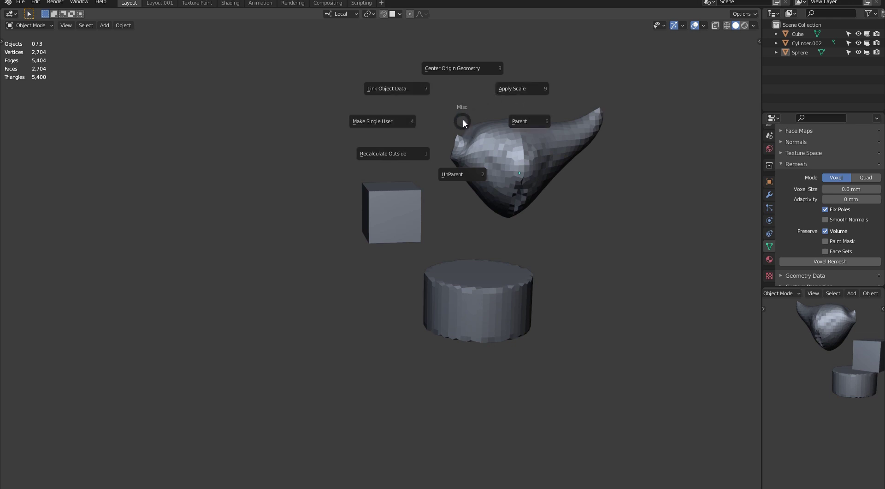
pyautogui.press('Escape')
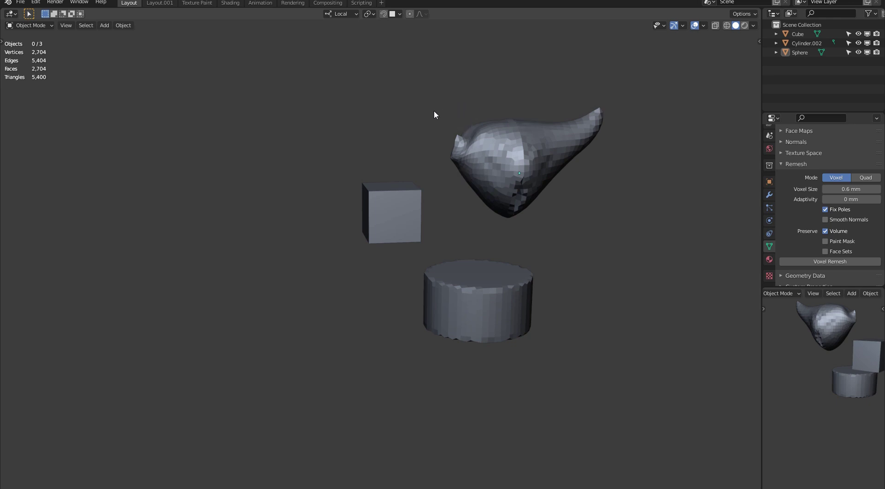
pyautogui.press('u')
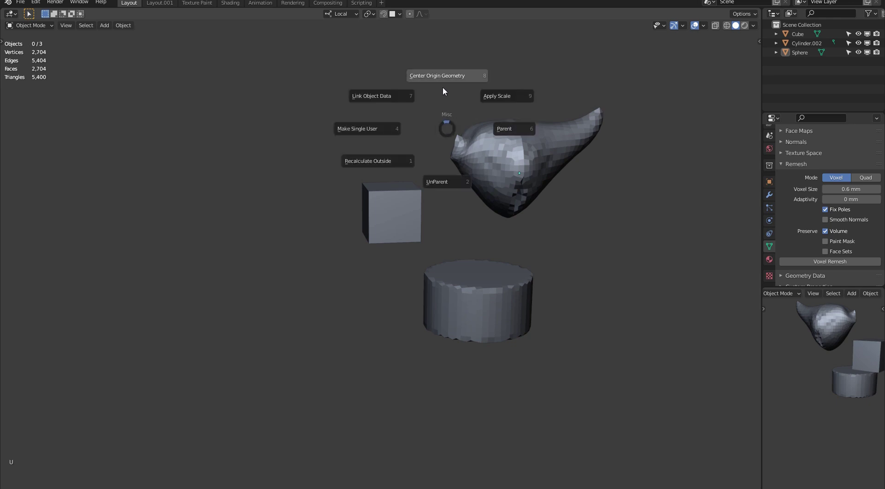
pyautogui.press('Escape')
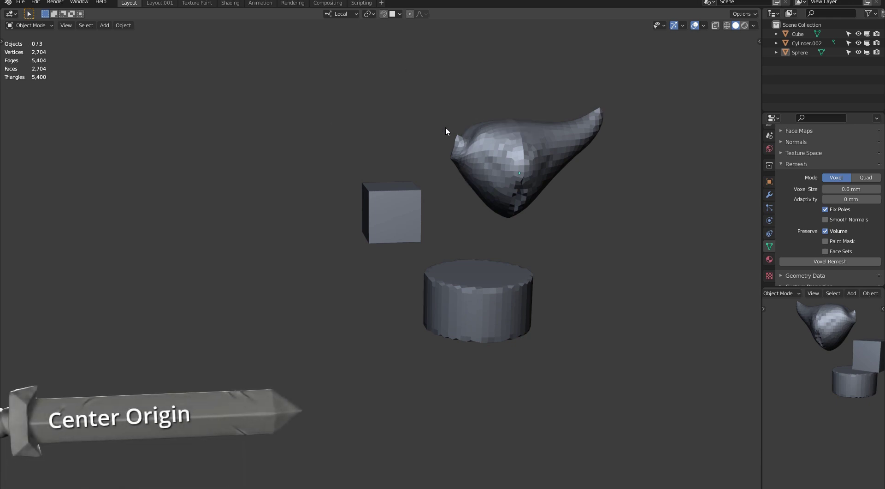
# Select the horned mesh and move all its geometry away from the object origin in Edit Mode, returning to Object Mode.
pyautogui.click(505, 159)
pyautogui.moveTo(497, 160); pyautogui.dragTo(492, 117, button='middle')
pyautogui.press('Tab')
pyautogui.press('a')
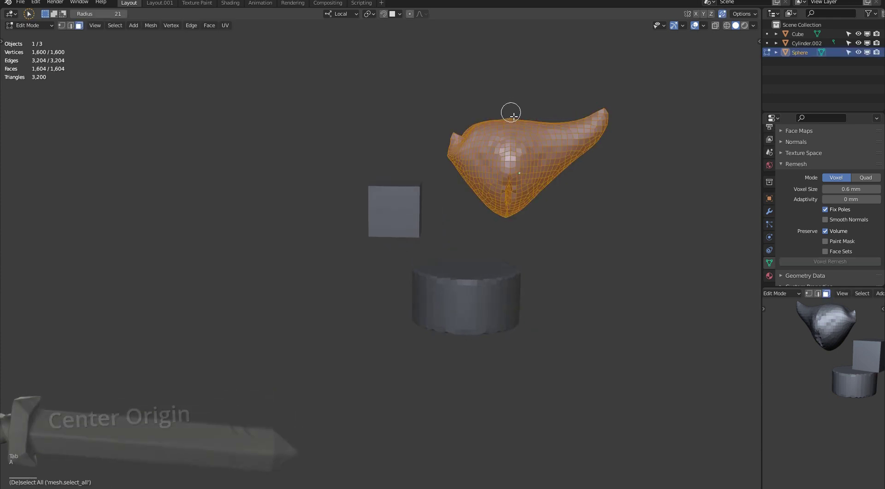
pyautogui.press('g')
pyautogui.click(472, 94)
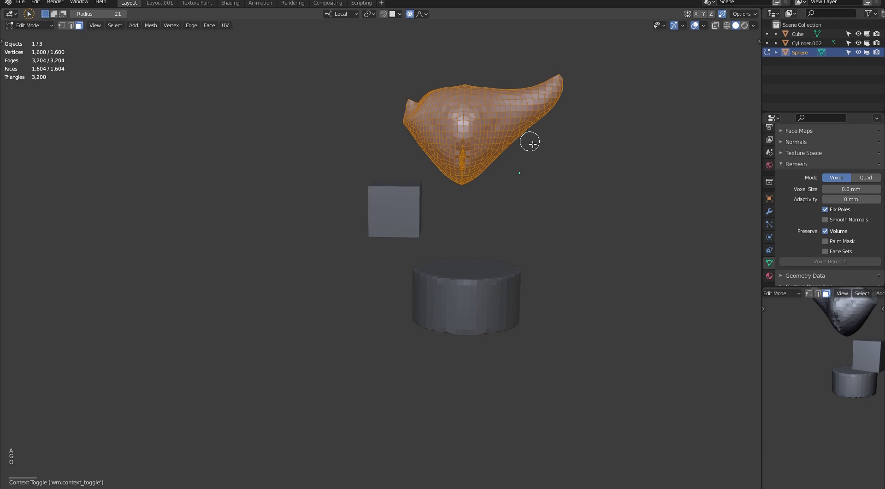
pyautogui.press('Tab')
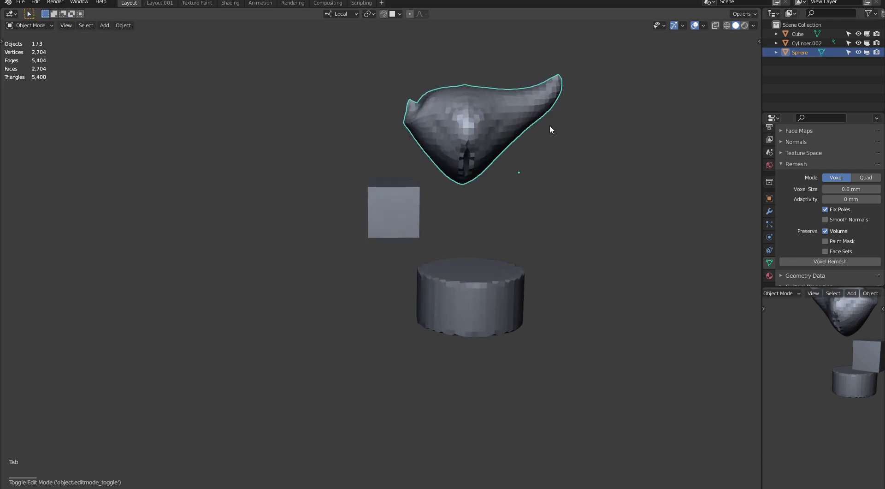
# Center the displaced mesh's origin with Center Origin Geometry.
pyautogui.press('u')
pyautogui.click(557, 109)
pyautogui.moveTo(479, 70); pyautogui.dragTo(453, 57, button='middle')
# Return to Sculpt Mode and push the small horn into the body with the Grab brush.
pyautogui.press('d')
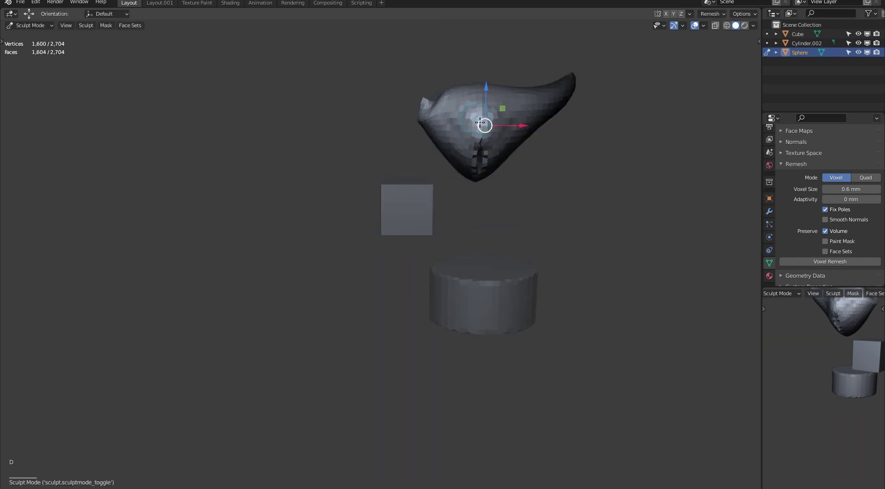
pyautogui.press('g')
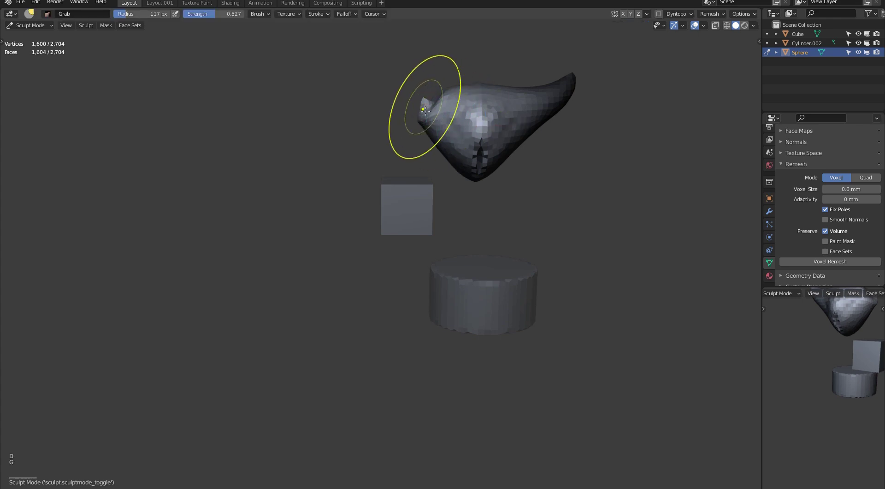
pyautogui.moveTo(423, 115)
pyautogui.mouseDown()
pyautogui.moveTo(496, 126)
pyautogui.moveTo(472, 163)
pyautogui.mouseUp()
# Switch to Object Mode and try rotating the sculpted mesh freely about its centered origin.
pyautogui.press('o')
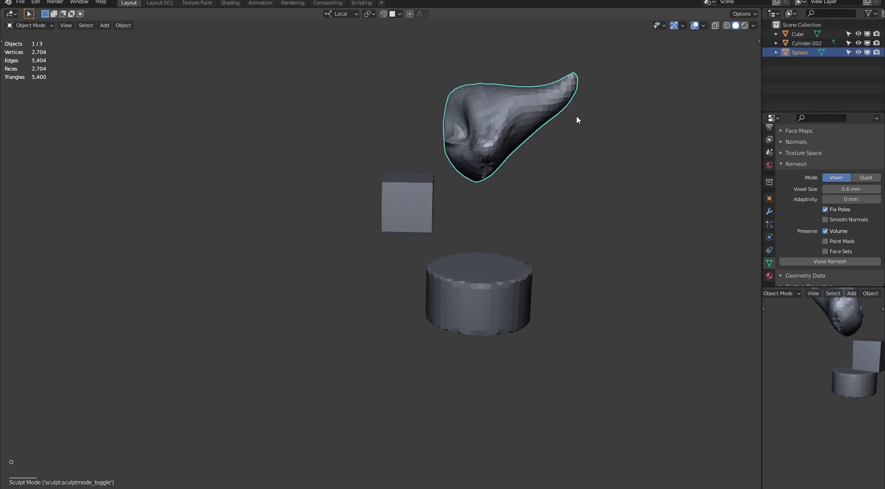
pyautogui.press('r')
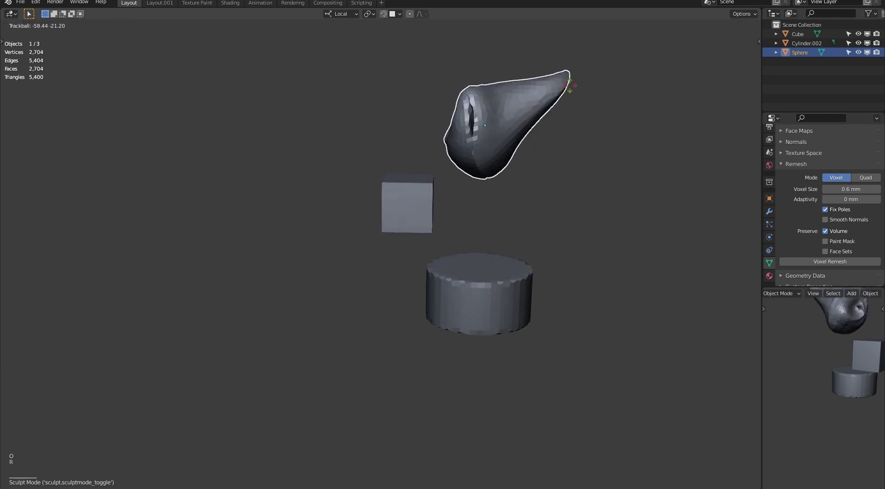
pyautogui.click(550, 118)
pyautogui.moveTo(614, 138)
pyautogui.mouseDown(button='middle')
pyautogui.moveTo(535, 99)
pyautogui.moveTo(573, 101)
pyautogui.moveTo(502, 74)
pyautogui.moveTo(622, 149)
pyautogui.moveTo(481, 59)
pyautogui.moveTo(561, 107)
pyautogui.moveTo(538, 93)
pyautogui.mouseUp(button='middle')
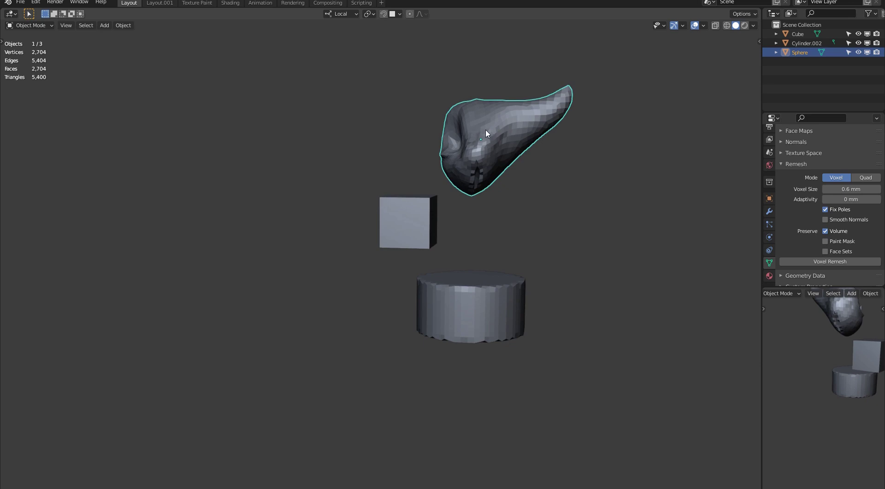
# Go back into Sculpt Mode and shift the unmasked body along X toward the masked horn with the Move tool.
pyautogui.press('o')
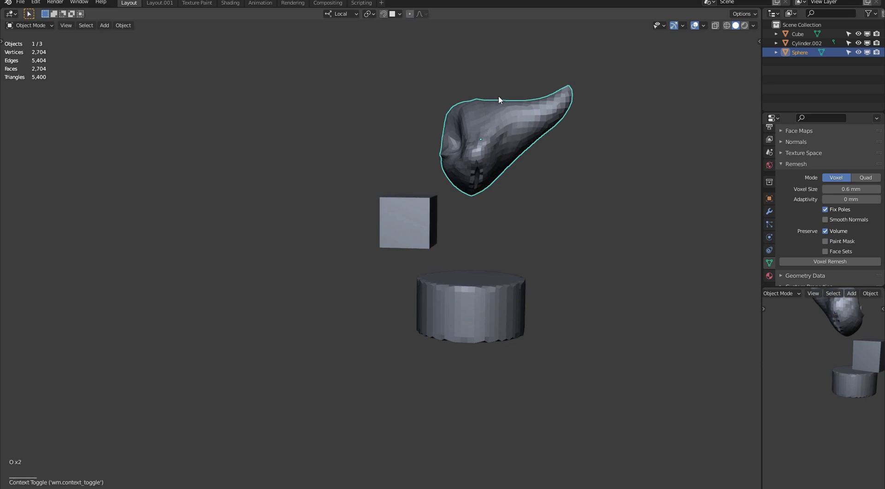
pyautogui.press('d')
pyautogui.hotkey('shift', 'm')
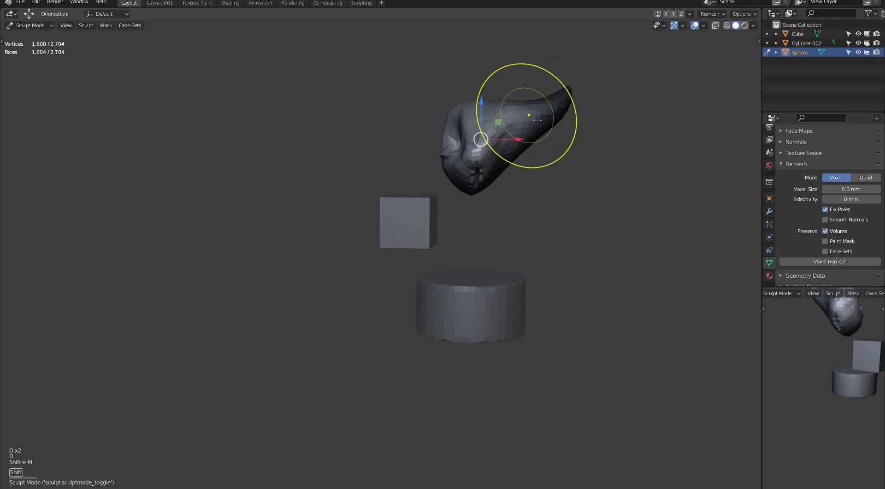
pyautogui.moveTo(511, 135); pyautogui.dragTo(542, 142)
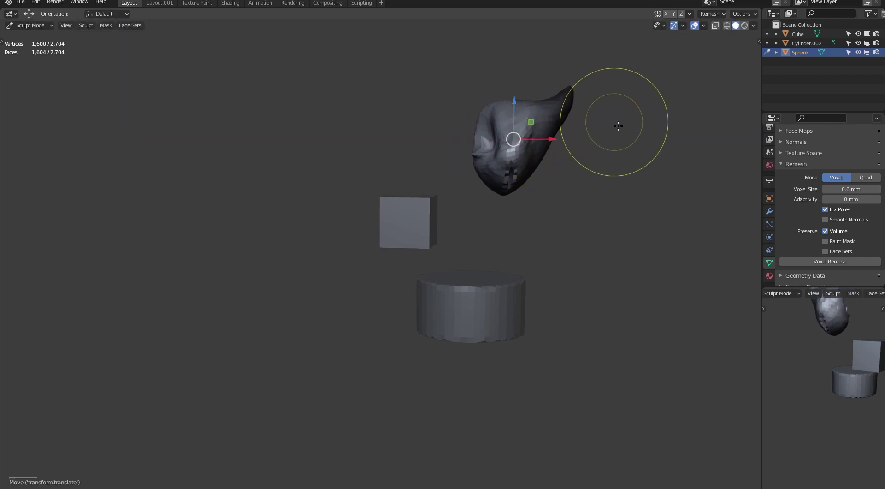
# Switch to Object Mode and try rotating the mesh about its off-center origin.
pyautogui.press('o')
pyautogui.press('r')
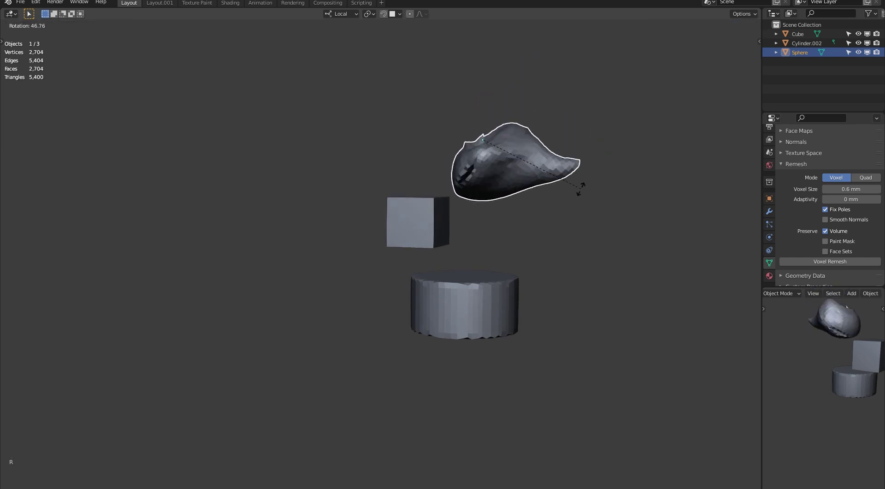
pyautogui.click(578, 109)
# Recenter the origin of the shifted mesh on its geometry.
pyautogui.moveTo(574, 107); pyautogui.dragTo(566, 95, button='middle')
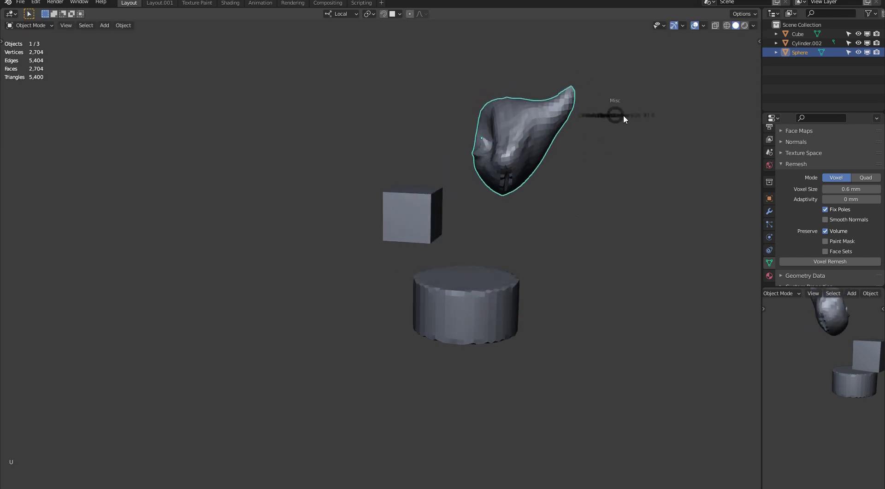
pyautogui.click(595, 59)
pyautogui.moveTo(448, 43); pyautogui.dragTo(463, 54, button='middle')
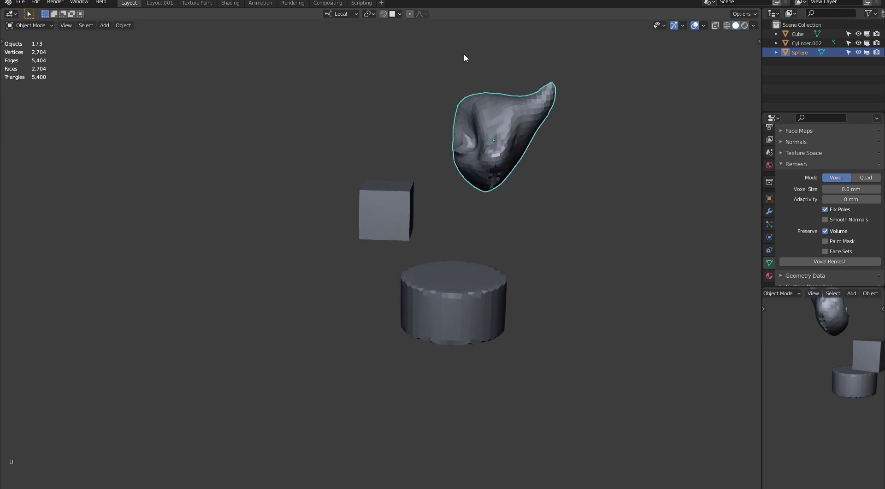
# Move the whole single-horned mesh slightly closer to the cylinder in Object Mode.
pyautogui.press('g')
pyautogui.click(454, 85)
pyautogui.moveTo(455, 84); pyautogui.dragTo(496, 89, button='middle')
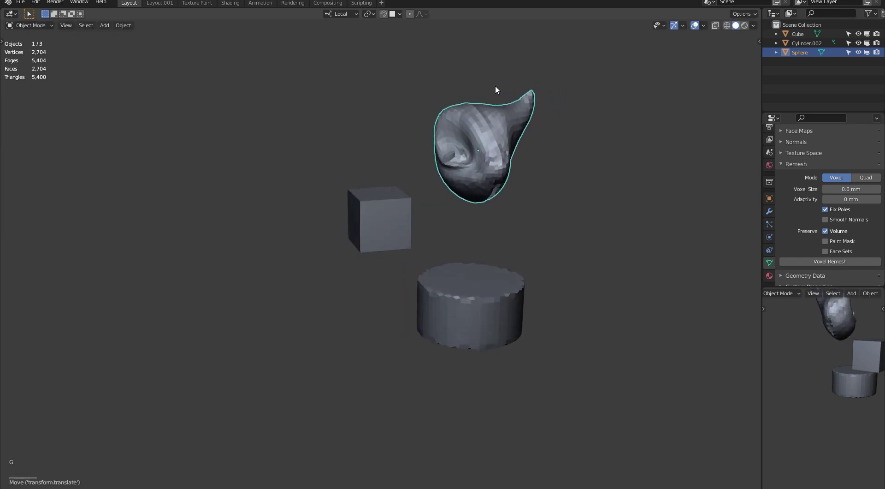
# Select the single-horned mesh and scale it up uniformly to about 1.629 in Object Mode.
pyautogui.click(616, 106)
pyautogui.moveTo(511, 121); pyautogui.dragTo(486, 103, button='middle')
pyautogui.click(494, 114)
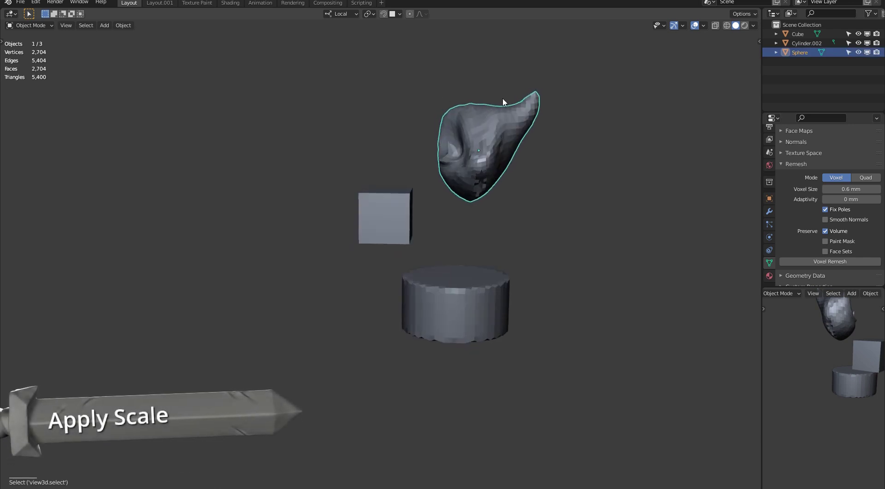
pyautogui.press('s')
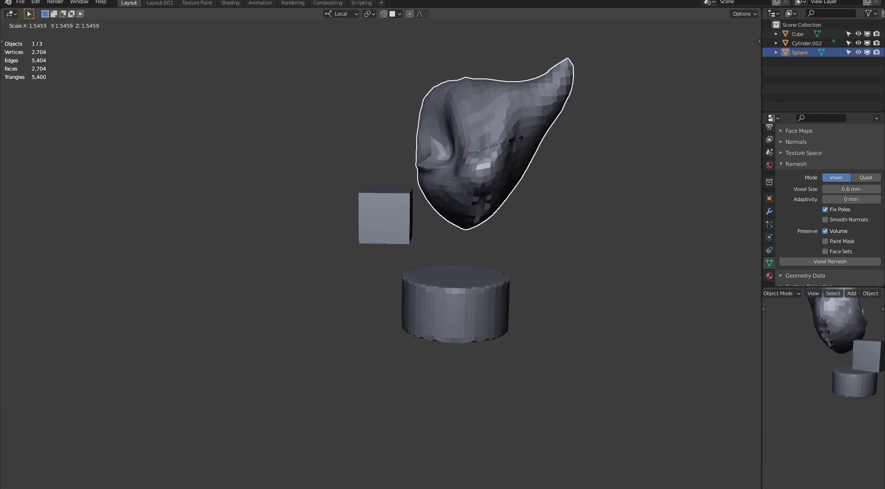
pyautogui.click(534, 144)
pyautogui.moveTo(491, 81); pyautogui.dragTo(506, 93, button='middle')
# Enter Sculpt Mode on the single-horned mesh and clear its mask.
pyautogui.press('d')
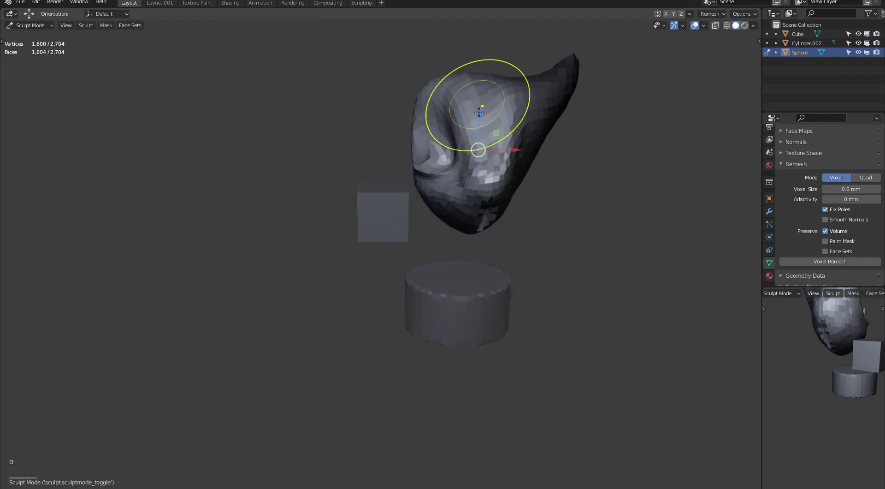
pyautogui.hotkey('alt', 'm')
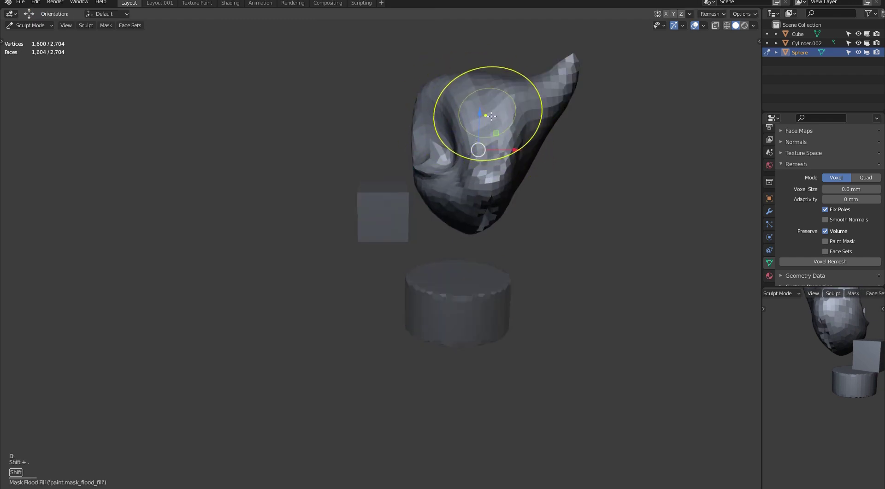
pyautogui.moveTo(450, 100); pyautogui.dragTo(462, 105, button='middle')
# Show the object's transform values in the sidebar and switch to the Grab brush.
pyautogui.press('t')
pyautogui.press('t')
pyautogui.press('n')
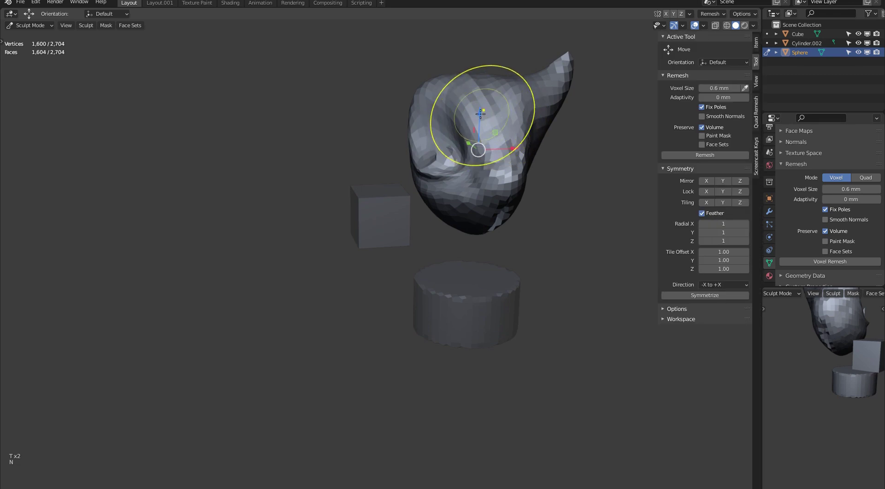
pyautogui.click(757, 45)
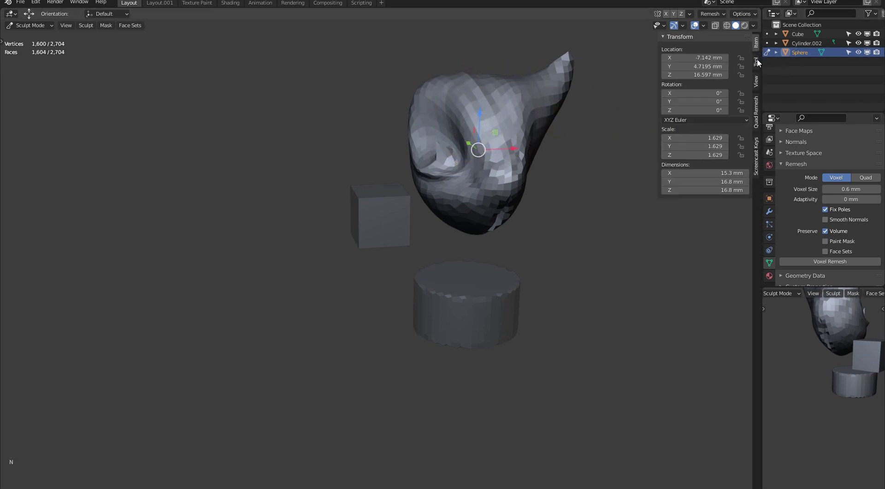
pyautogui.moveTo(432, 95); pyautogui.dragTo(438, 98, button='middle')
pyautogui.press('g')
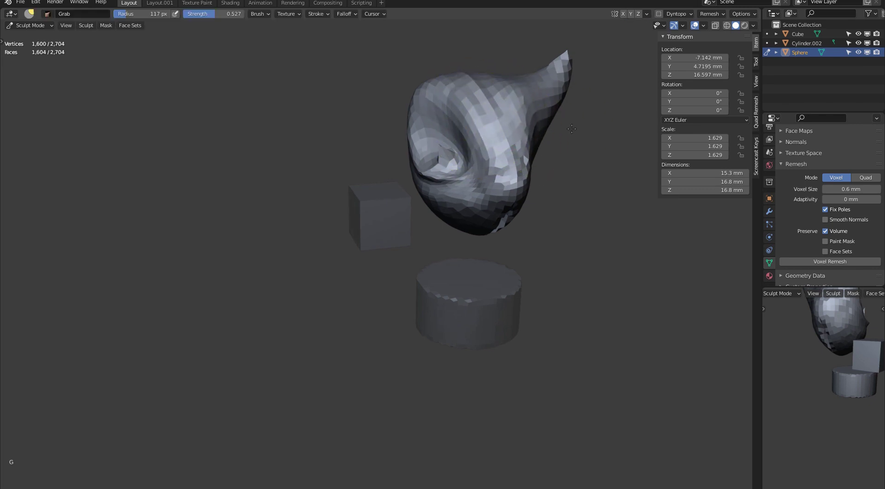
# Try scaling the mesh uniformly in Sculpt Mode several times with its scale still unapplied.
pyautogui.press('s')
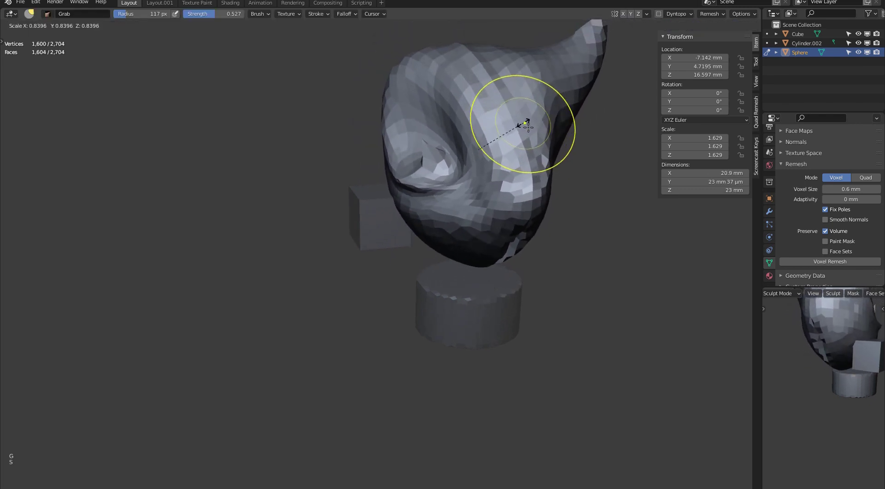
pyautogui.click(551, 127)
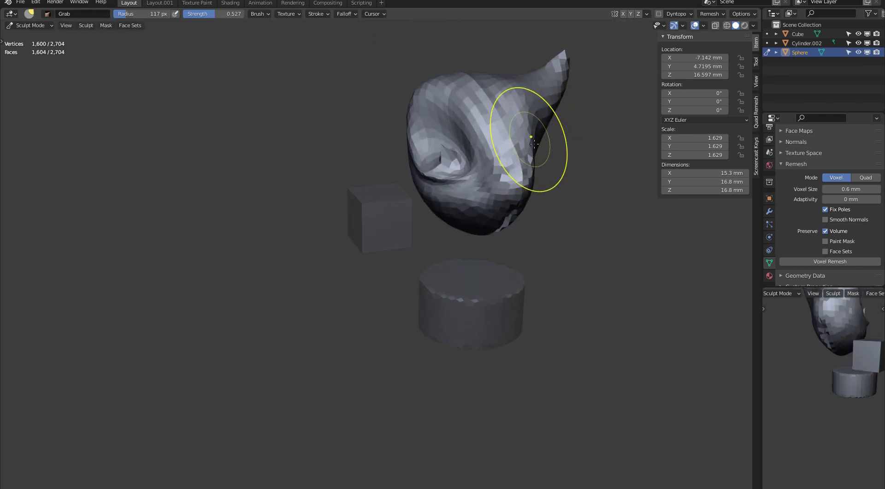
pyautogui.press('s')
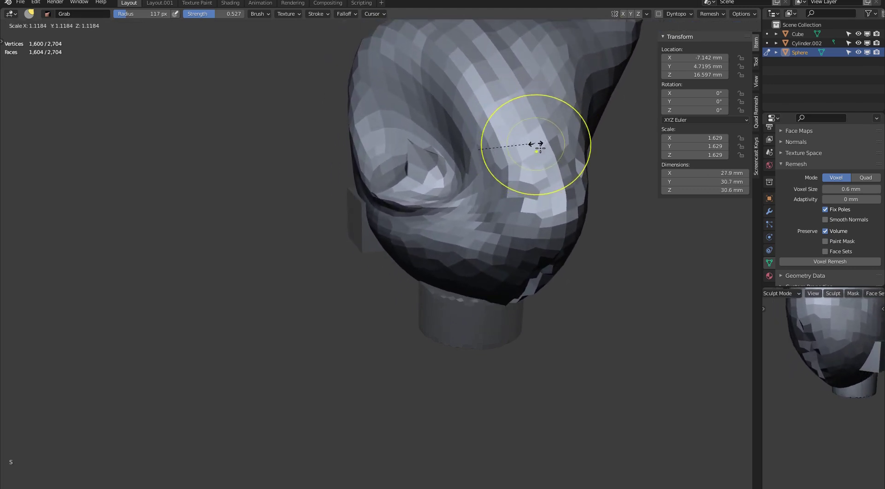
pyautogui.rightClick(529, 146)
pyautogui.press('s')
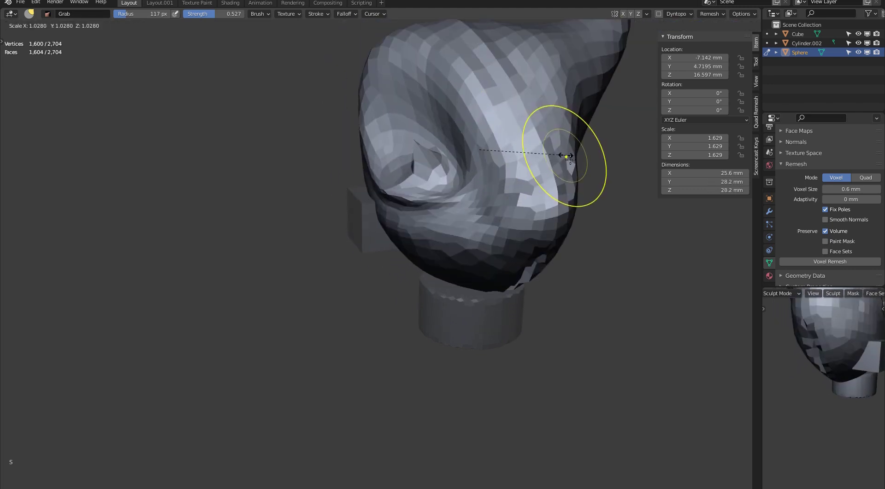
pyautogui.rightClick(565, 159)
pyautogui.press('s')
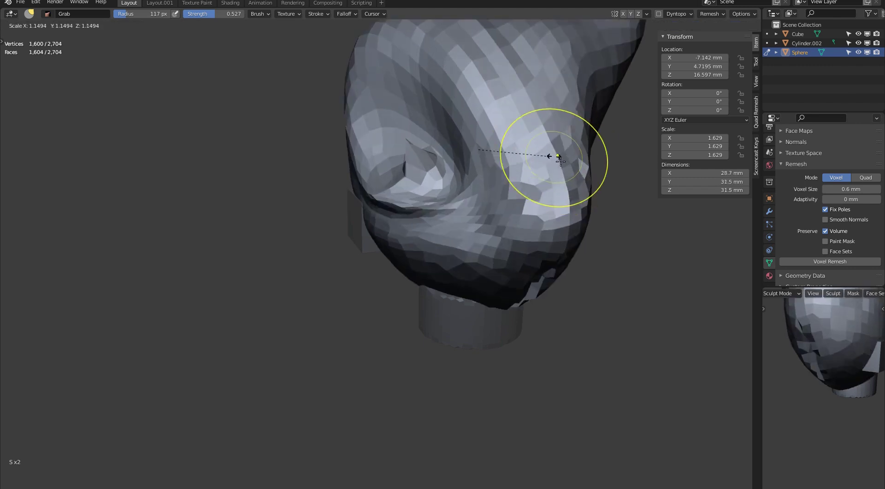
pyautogui.rightClick(566, 147)
# Clear the mesh's scale back to 1 in Object Mode and try scaling it again in Sculpt Mode.
pyautogui.press('o')
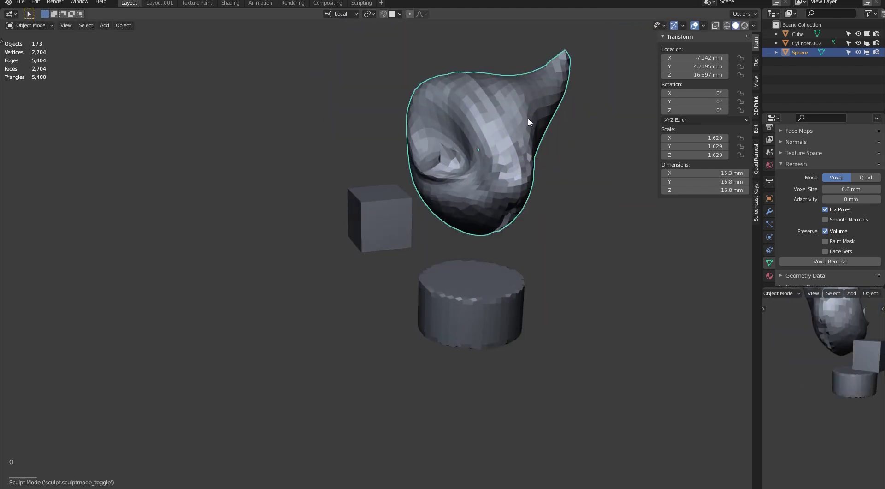
pyautogui.hotkey('alt', 's')
pyautogui.press('d')
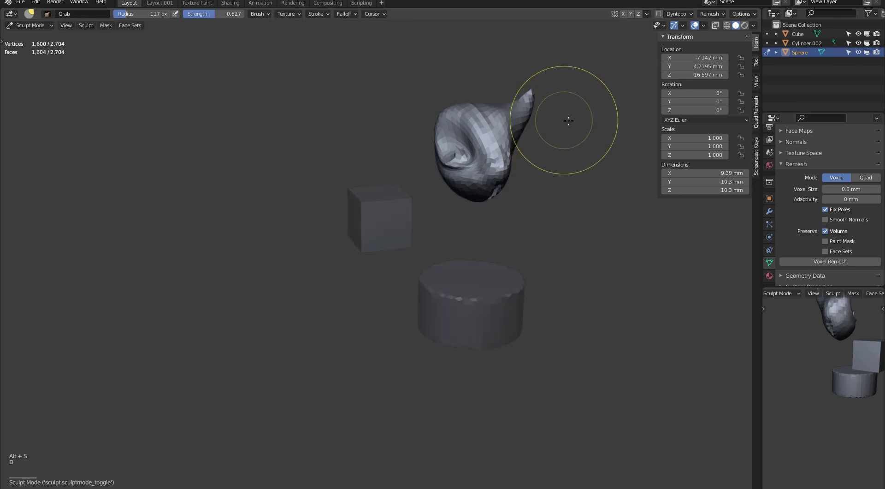
pyautogui.press('s')
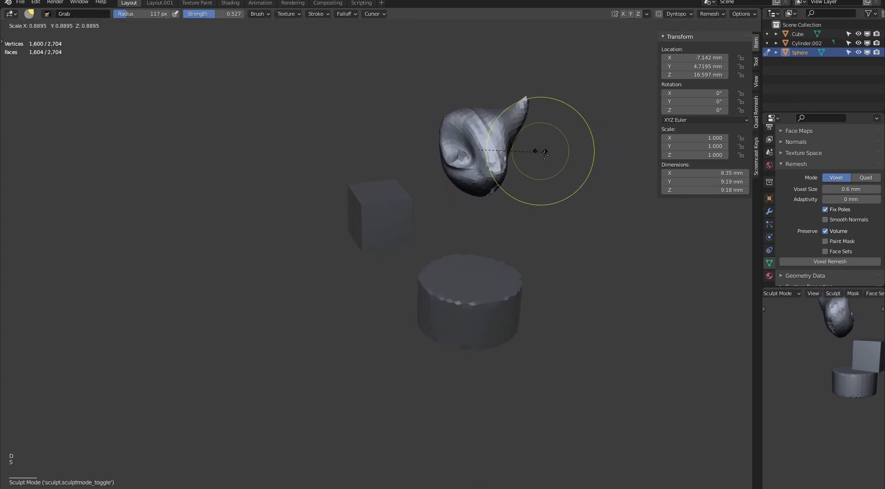
pyautogui.rightClick(552, 178)
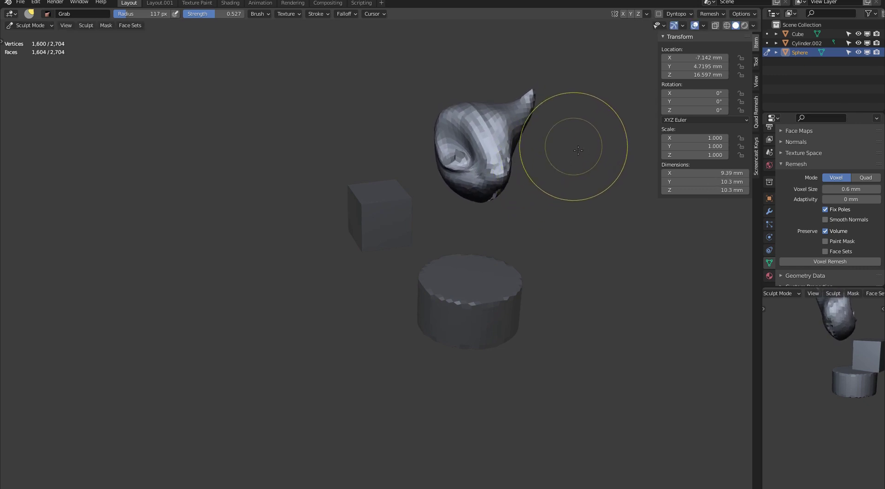
# Return to Object Mode and scale the whole mesh up uniformly to about 1.501.
pyautogui.press('o')
pyautogui.moveTo(562, 136); pyautogui.dragTo(534, 109, button='middle')
pyautogui.moveTo(511, 135); pyautogui.dragTo(525, 142, button='middle')
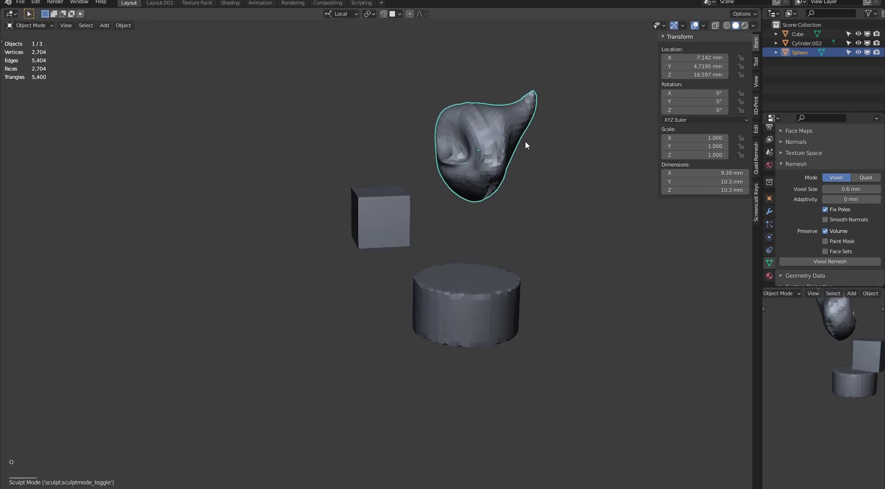
pyautogui.press('s')
pyautogui.click(567, 161)
# Go back into Sculpt Mode and try resizing the re-enlarged mesh there.
pyautogui.hotkey('ctrl', 'Tab')
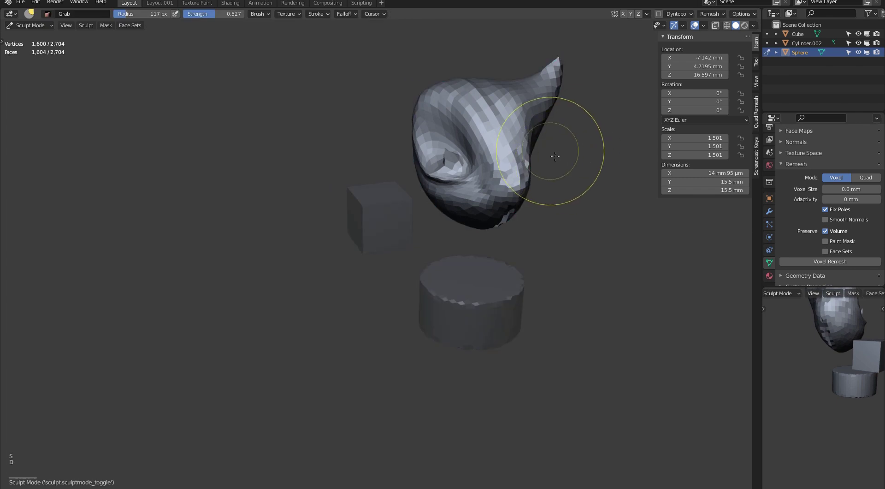
pyautogui.moveTo(555, 156)
pyautogui.mouseDown()
pyautogui.moveTo(498, 198)
pyautogui.moveTo(546, 175)
pyautogui.mouseUp()
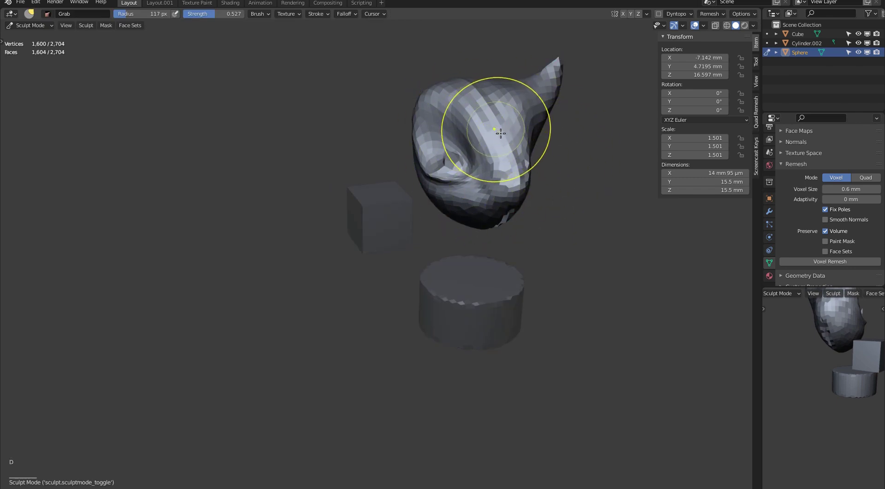
pyautogui.moveTo(492, 117); pyautogui.dragTo(498, 126, button='middle')
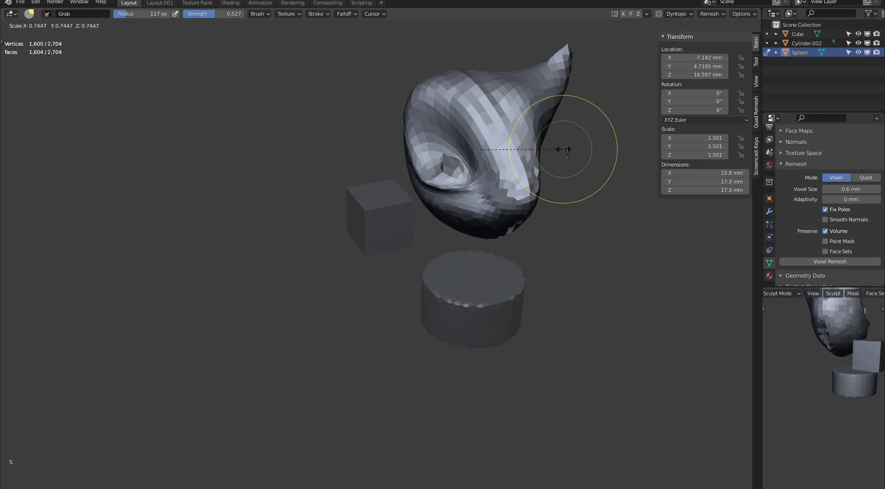
pyautogui.press('s')
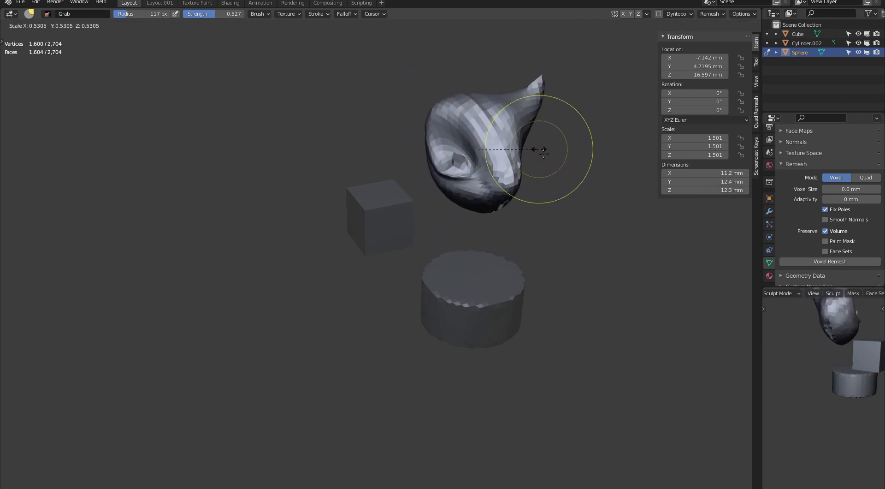
pyautogui.click(555, 138)
# Switch to Object Mode and apply the enlarged mesh's scale so its scale values become 1.
pyautogui.press('o')
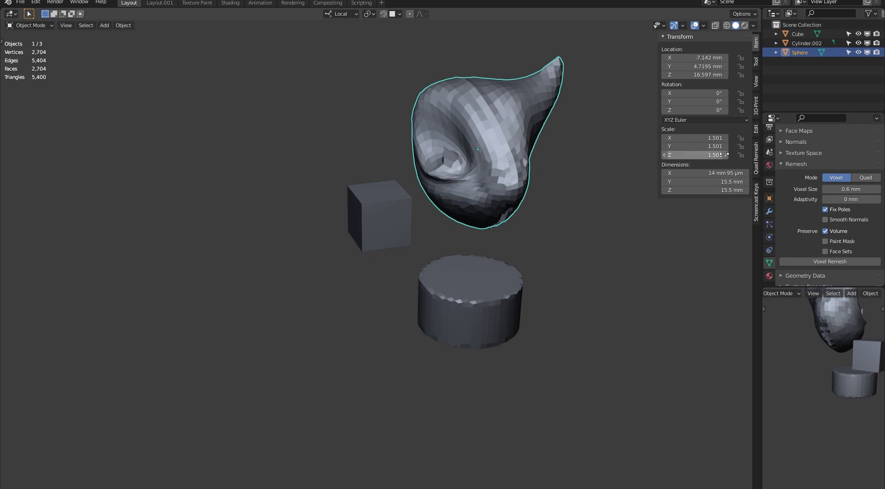
pyautogui.moveTo(588, 96); pyautogui.dragTo(584, 137, button='middle')
pyautogui.press('u')
pyautogui.click(608, 89)
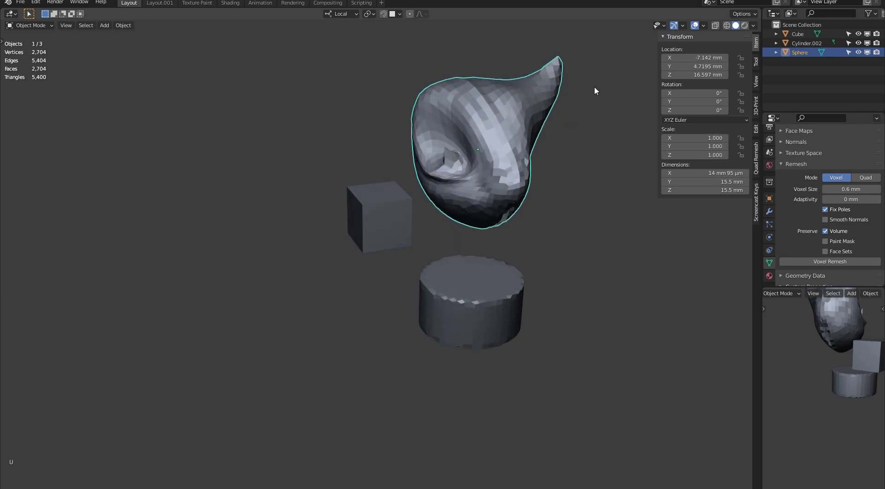
pyautogui.moveTo(549, 110); pyautogui.dragTo(580, 104, button='middle')
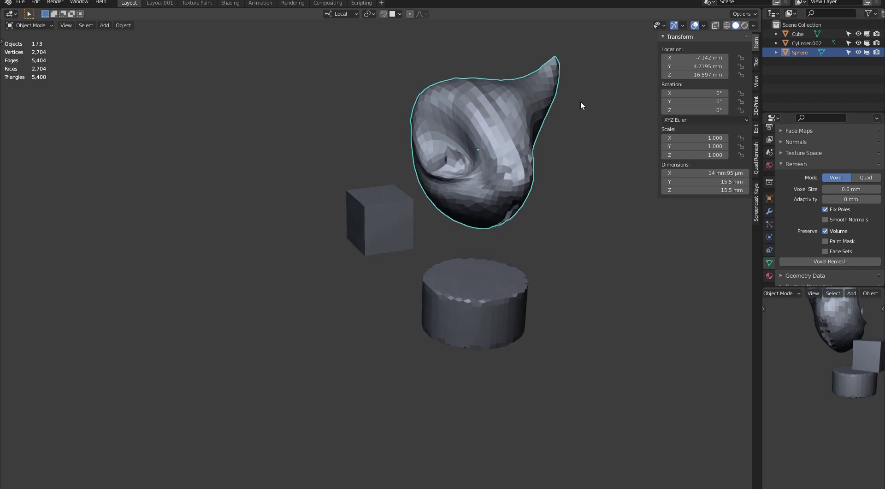
pyautogui.hotkey('ctrl', 'a')
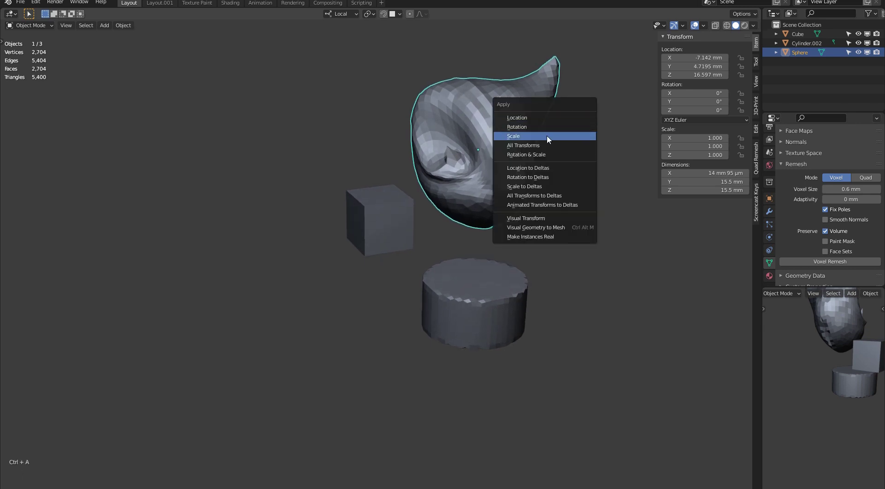
pyautogui.click(563, 137)
pyautogui.moveTo(561, 108)
pyautogui.mouseDown(button='middle')
pyautogui.moveTo(551, 84)
pyautogui.moveTo(573, 98)
pyautogui.moveTo(560, 145)
pyautogui.moveTo(533, 132)
pyautogui.mouseUp(button='middle')
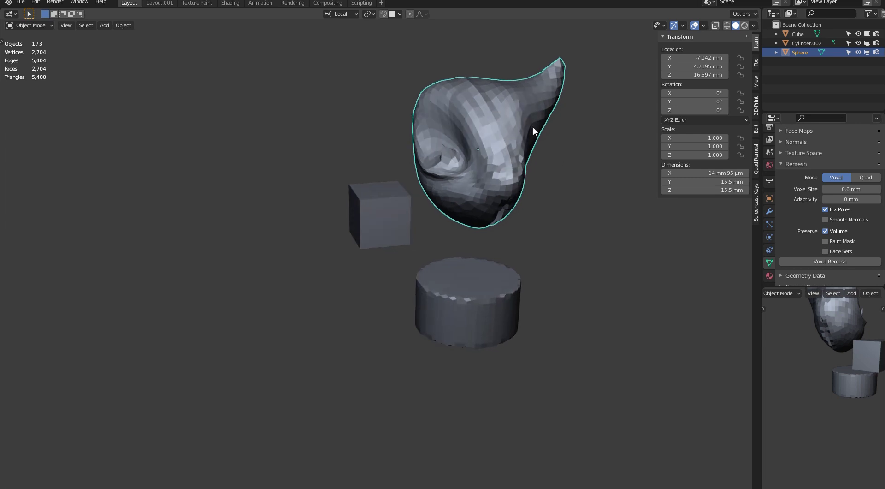
# Stretch the mesh along its local X axis to a scale of about 1.874 in Object Mode.
pyautogui.press('s')
pyautogui.press('x')
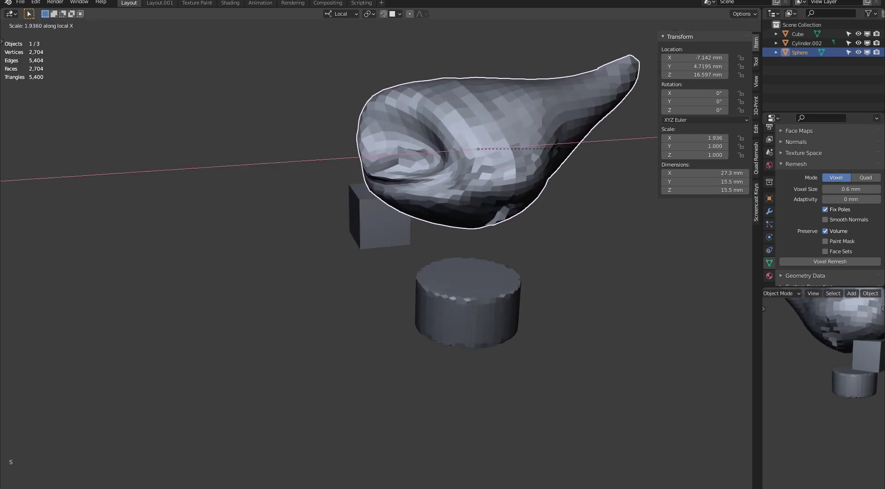
pyautogui.click(563, 150)
pyautogui.moveTo(563, 150); pyautogui.dragTo(483, 96, button='middle')
pyautogui.moveTo(572, 112); pyautogui.dragTo(578, 118, button='middle')
# Try scaling the non-uniformly stretched mesh in Sculpt Mode.
pyautogui.press('d')
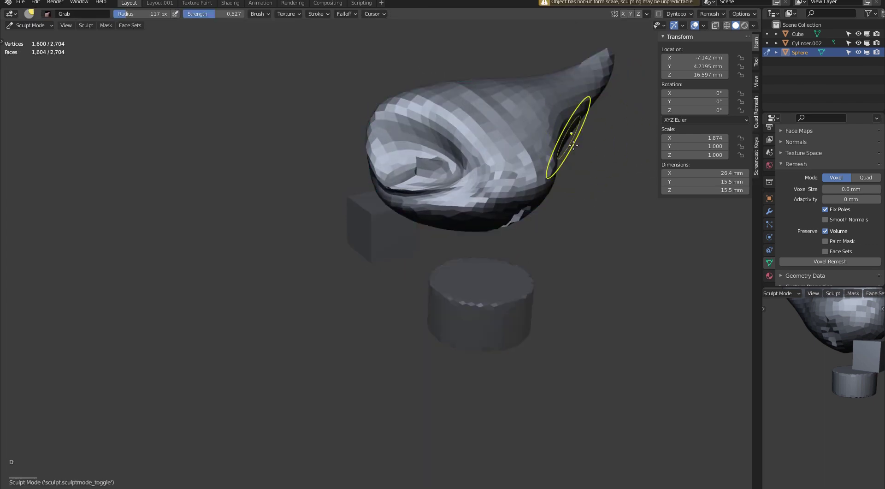
pyautogui.press('s')
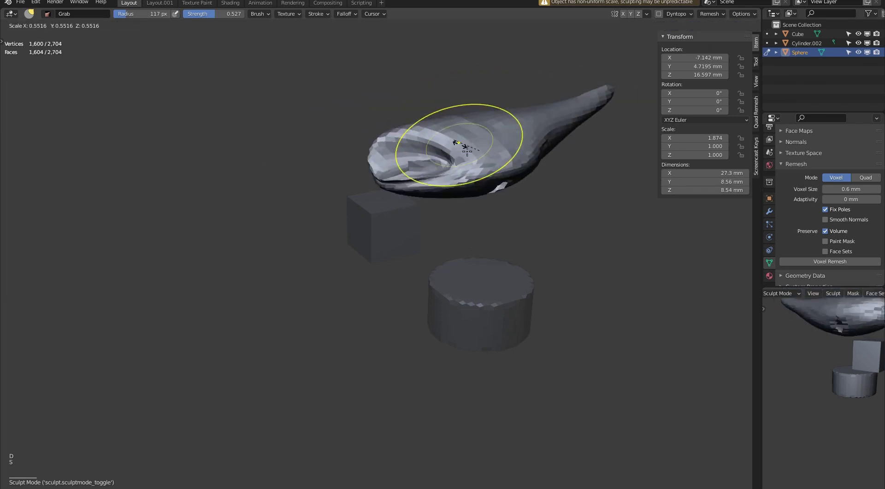
pyautogui.rightClick(474, 155)
pyautogui.moveTo(475, 154)
pyautogui.mouseDown(button='middle')
pyautogui.moveTo(559, 97)
pyautogui.moveTo(571, 111)
pyautogui.mouseUp(button='middle')
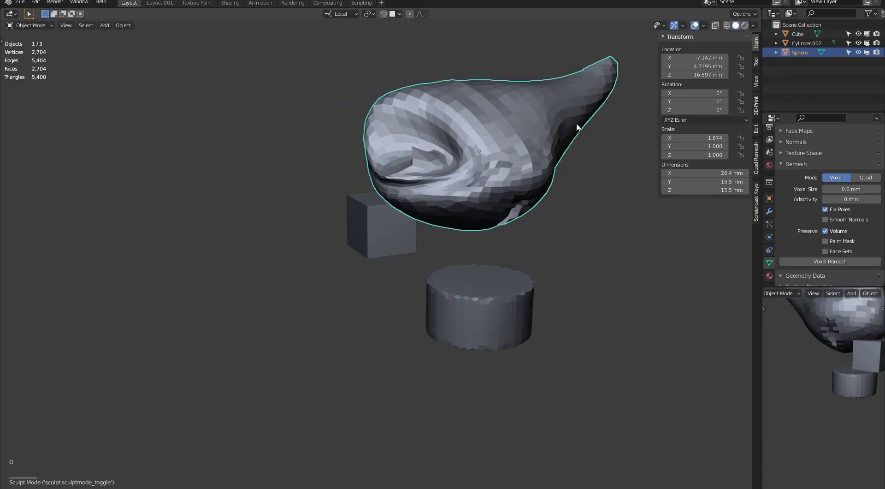
# Deform the stretched mesh in Sculpt Mode with several Grab strokes pulling its surface outward.
pyautogui.press('d')
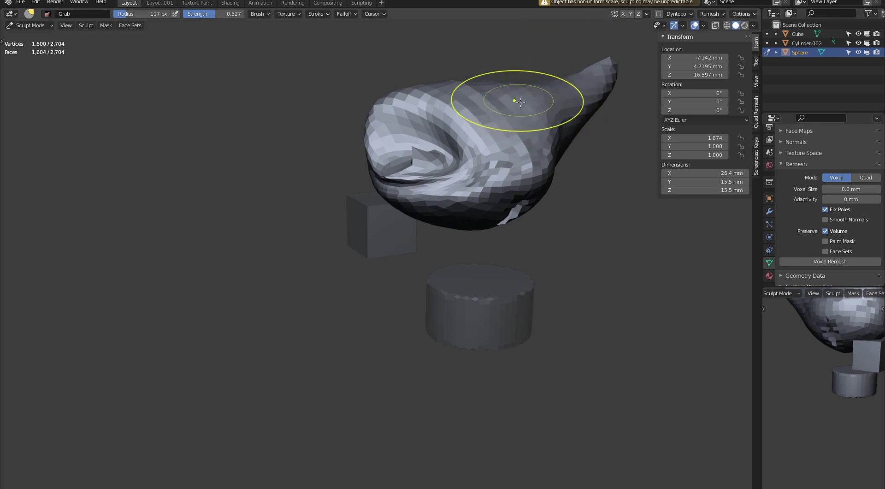
pyautogui.moveTo(514, 101); pyautogui.dragTo(503, 116, button='middle')
pyautogui.moveTo(503, 116)
pyautogui.mouseDown()
pyautogui.moveTo(472, 109)
pyautogui.moveTo(506, 130)
pyautogui.moveTo(520, 188)
pyautogui.moveTo(516, 143)
pyautogui.moveTo(474, 93)
pyautogui.moveTo(510, 164)
pyautogui.moveTo(470, 95)
pyautogui.mouseUp()
pyautogui.moveTo(470, 95)
pyautogui.mouseDown(button='middle')
pyautogui.moveTo(472, 127)
pyautogui.moveTo(479, 119)
pyautogui.moveTo(500, 131)
pyautogui.mouseUp(button='middle')
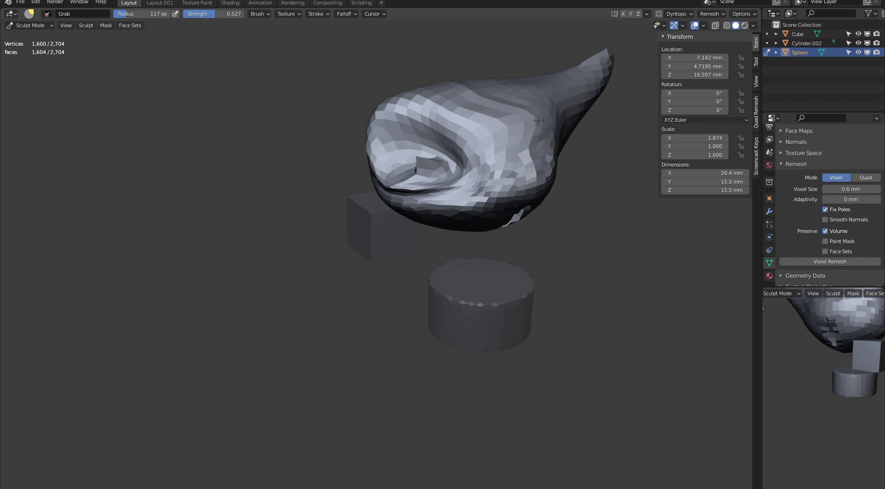
pyautogui.moveTo(552, 115); pyautogui.dragTo(499, 110, button='middle')
pyautogui.moveTo(503, 112); pyautogui.dragTo(444, 93)
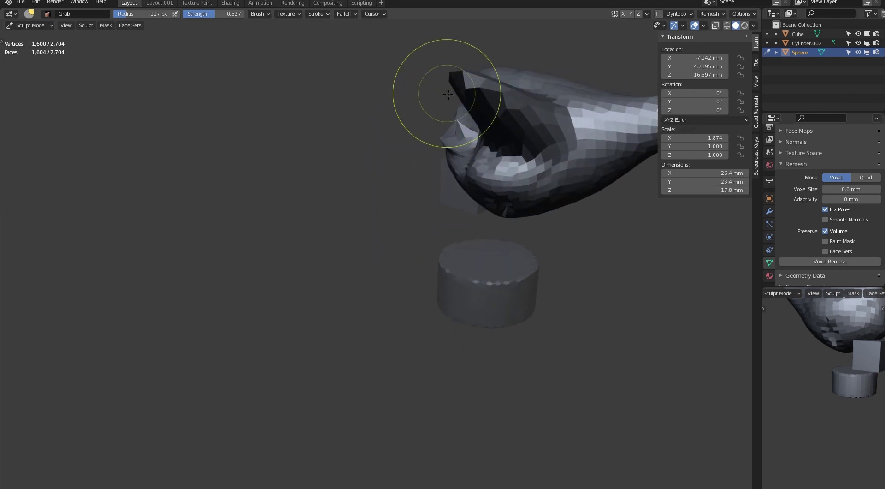
pyautogui.moveTo(445, 93); pyautogui.dragTo(530, 91, button='middle')
pyautogui.moveTo(554, 96)
pyautogui.mouseDown()
pyautogui.moveTo(539, 91)
pyautogui.moveTo(535, 99)
pyautogui.mouseUp()
pyautogui.moveTo(534, 105)
pyautogui.mouseDown(button='middle')
pyautogui.moveTo(413, 59)
pyautogui.moveTo(524, 114)
pyautogui.mouseUp(button='middle')
# Voxel remesh the deformed mesh at size 0.6 and return to Object Mode.
pyautogui.press('v')
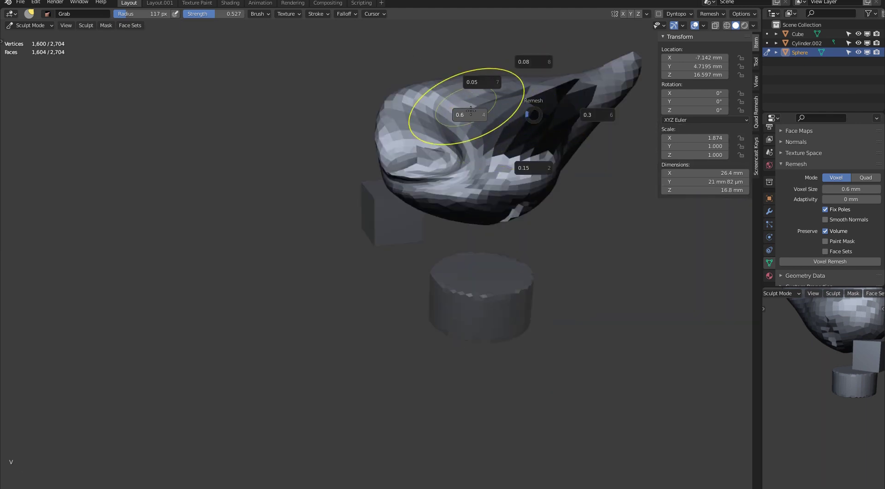
pyautogui.click(461, 115)
pyautogui.moveTo(461, 114)
pyautogui.mouseDown(button='middle')
pyautogui.moveTo(477, 99)
pyautogui.moveTo(474, 112)
pyautogui.moveTo(502, 120)
pyautogui.moveTo(460, 107)
pyautogui.mouseUp(button='middle')
pyautogui.press('o')
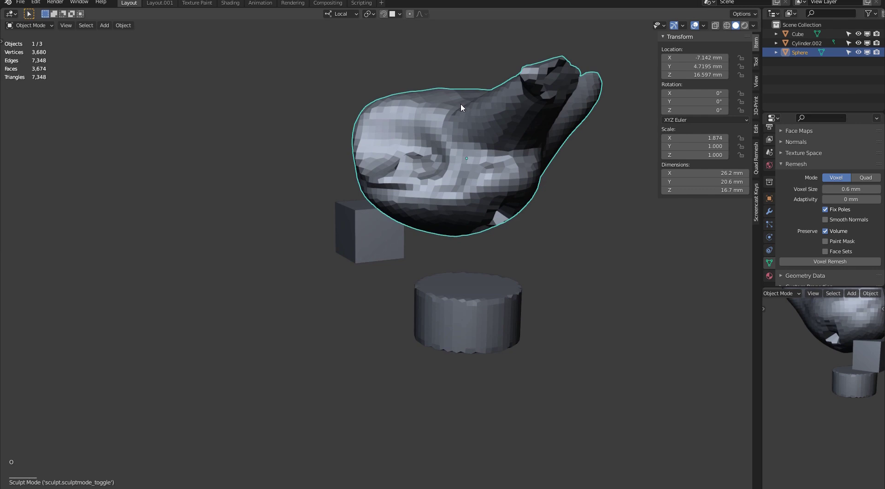
# Apply the deformed sphere's scale and enter Sculpt Mode with the Clay Strips brush.
pyautogui.hotkey('ctrl', 'a')
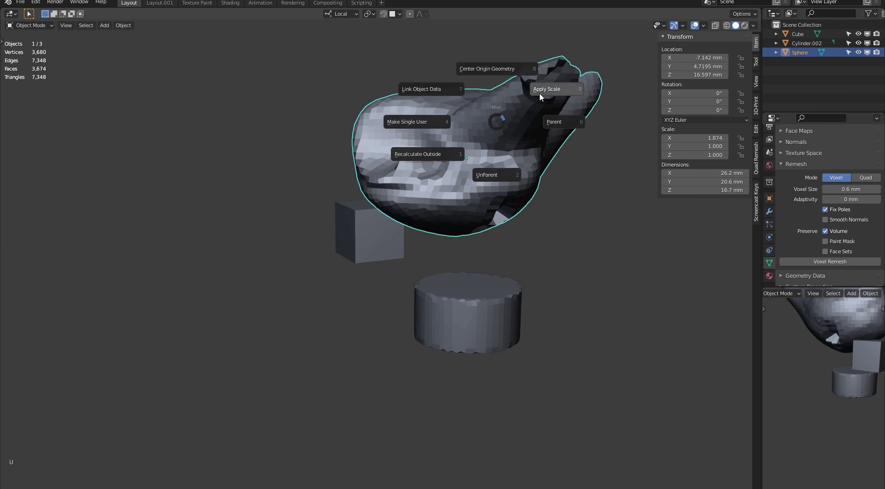
pyautogui.click(540, 92)
pyautogui.moveTo(466, 95)
pyautogui.mouseDown(button='middle')
pyautogui.moveTo(504, 133)
pyautogui.moveTo(486, 119)
pyautogui.moveTo(485, 131)
pyautogui.mouseUp(button='middle')
pyautogui.press('d')
pyautogui.press('c')
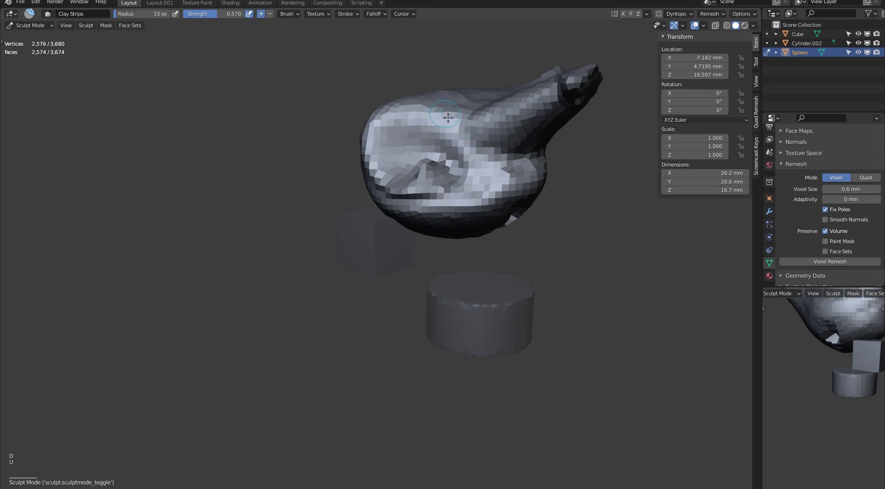
pyautogui.moveTo(470, 138); pyautogui.dragTo(458, 141, button='middle')
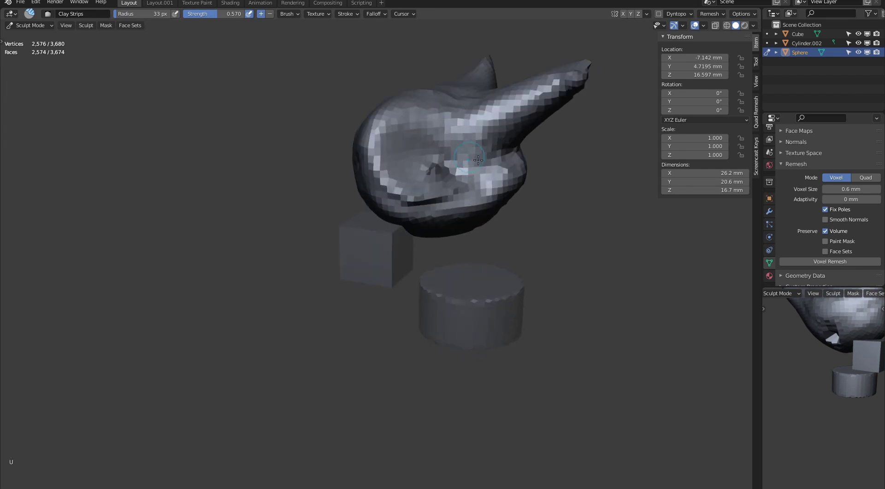
# Return to Object Mode and select the cylinder below the sphere mesh.
pyautogui.hotkey('ctrl', 'Tab')
pyautogui.moveTo(535, 107); pyautogui.dragTo(505, 95, button='middle')
pyautogui.press('u')
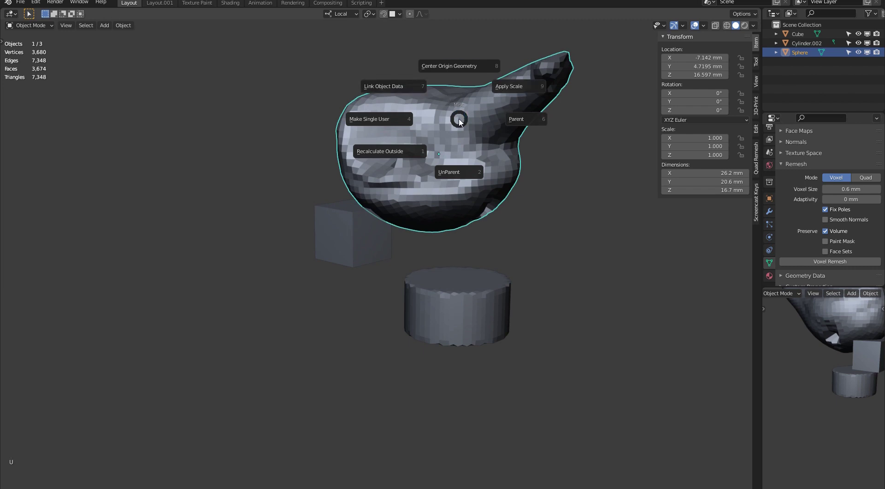
pyautogui.press('o')
pyautogui.moveTo(341, 156); pyautogui.dragTo(399, 242, button='middle')
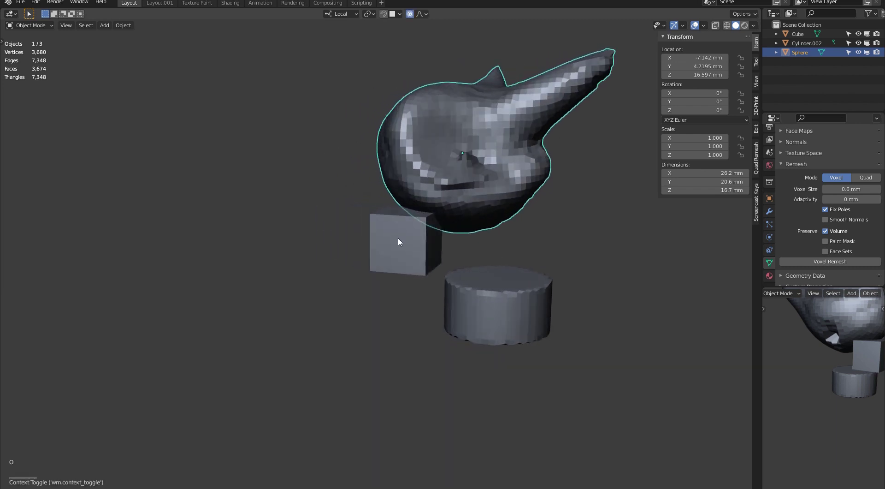
pyautogui.click(399, 238)
pyautogui.moveTo(414, 124); pyautogui.dragTo(389, 118, button='middle')
pyautogui.moveTo(365, 167); pyautogui.dragTo(374, 172, button='middle')
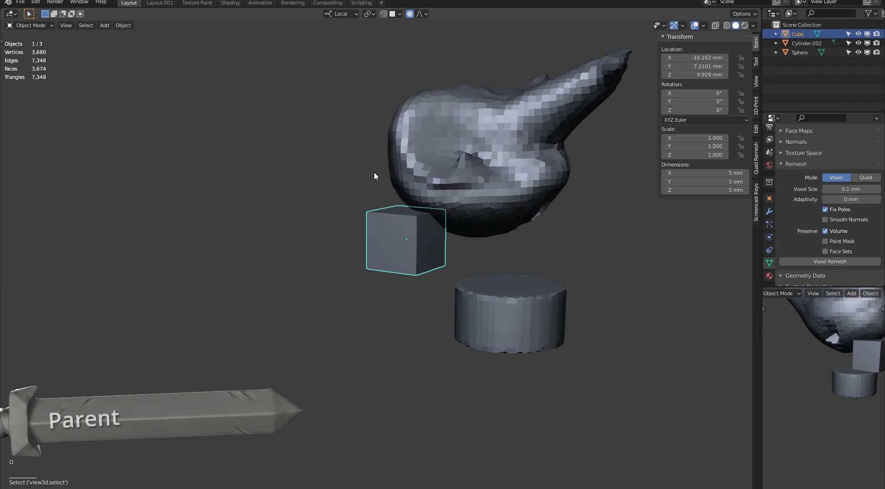
pyautogui.click(458, 286)
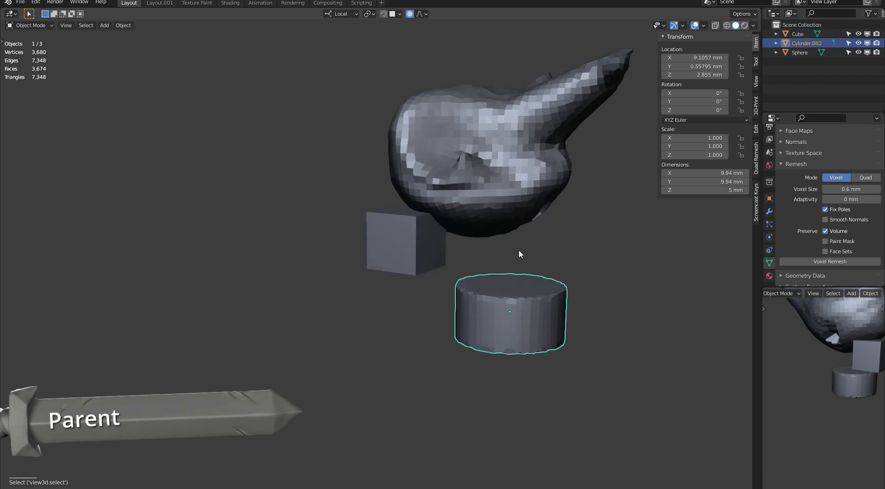
# Stretch the cylinder along its local Z axis in Sculpt Mode and shrink it uniformly to about 5.15 × 5.15 × 13.6 mm.
pyautogui.press('d')
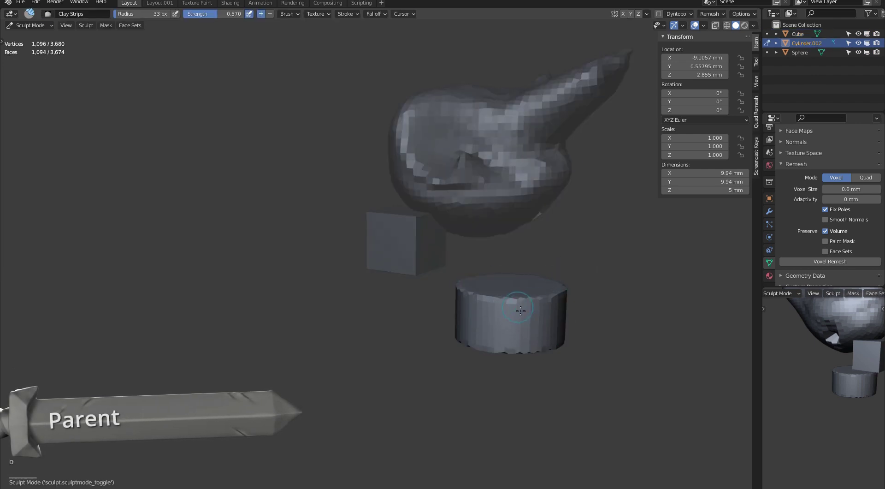
pyautogui.press('s')
pyautogui.press('z')
pyautogui.press('z')
pyautogui.click(543, 302)
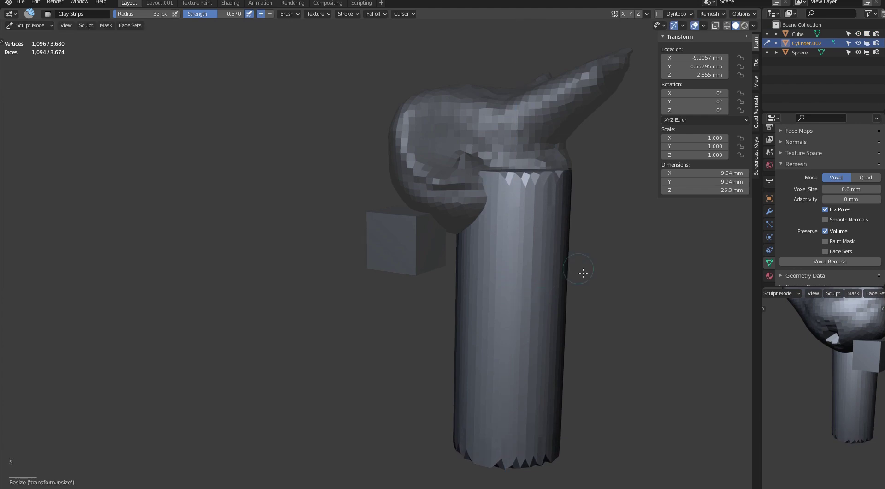
pyautogui.press('s')
pyautogui.click(585, 273)
# Move the cylinder's geometry downward in Sculpt Mode so its origin sits near the upper end, ending in Object Mode.
pyautogui.press('o')
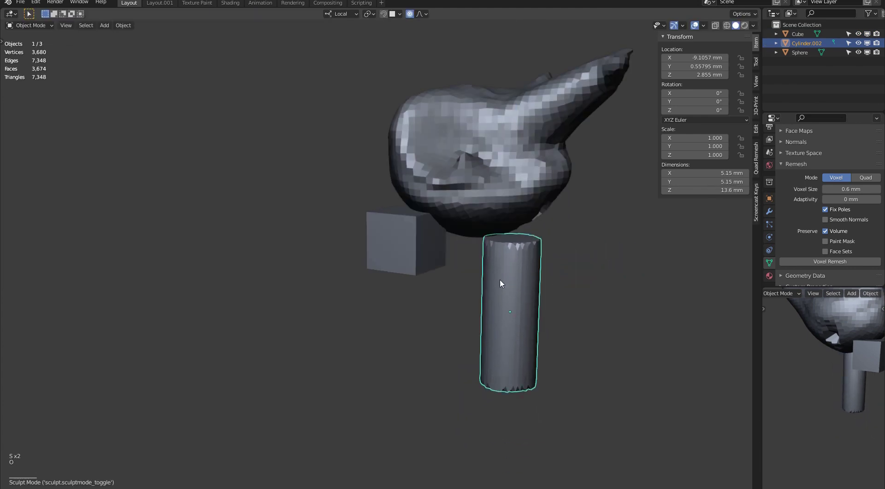
pyautogui.press('d')
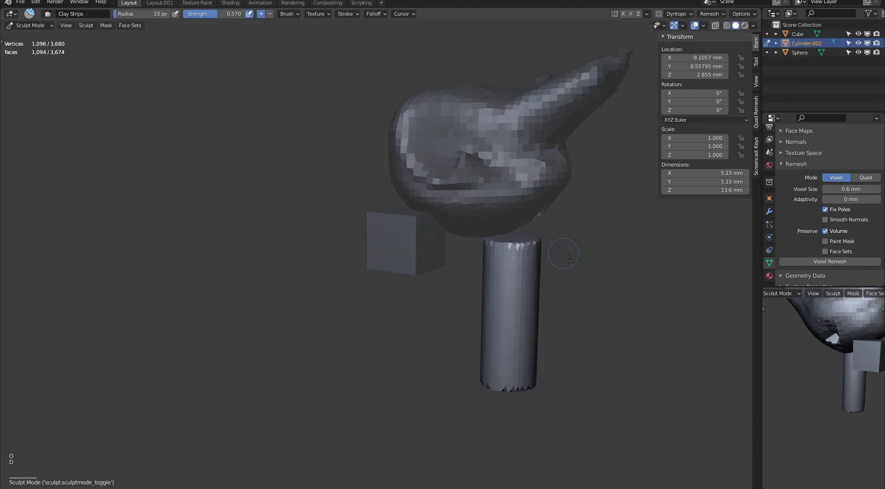
pyautogui.hotkey('shift', 'm')
pyautogui.moveTo(515, 280); pyautogui.dragTo(515, 344)
pyautogui.press('o')
# Move the cylinder to the side of the sphere mesh and rotate it to about 108°, 44.7°, 15.6° with proportional editing off.
pyautogui.press('g')
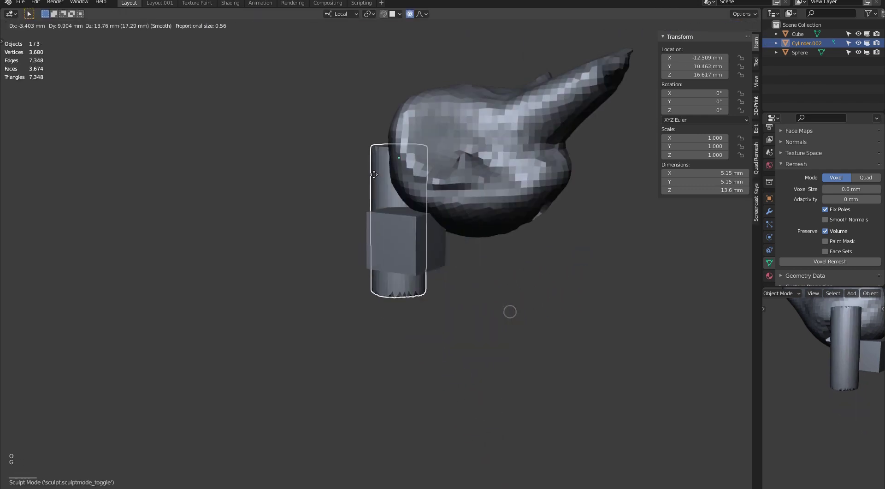
pyautogui.click(354, 159)
pyautogui.press('o')
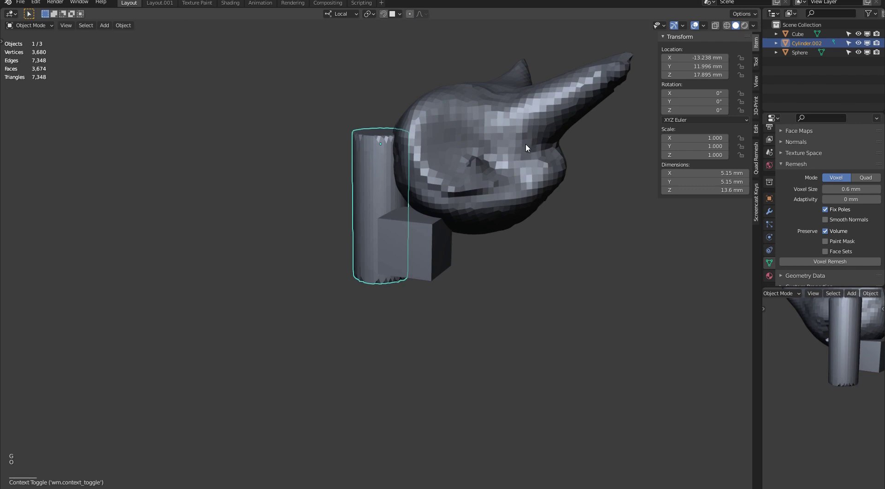
pyautogui.press('r')
pyautogui.click(378, 249)
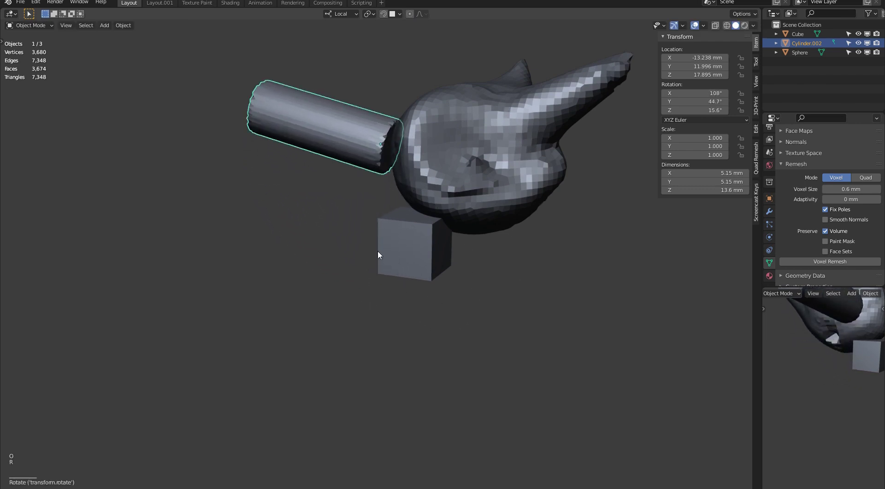
pyautogui.moveTo(378, 250); pyautogui.dragTo(430, 195, button='middle')
pyautogui.press('g')
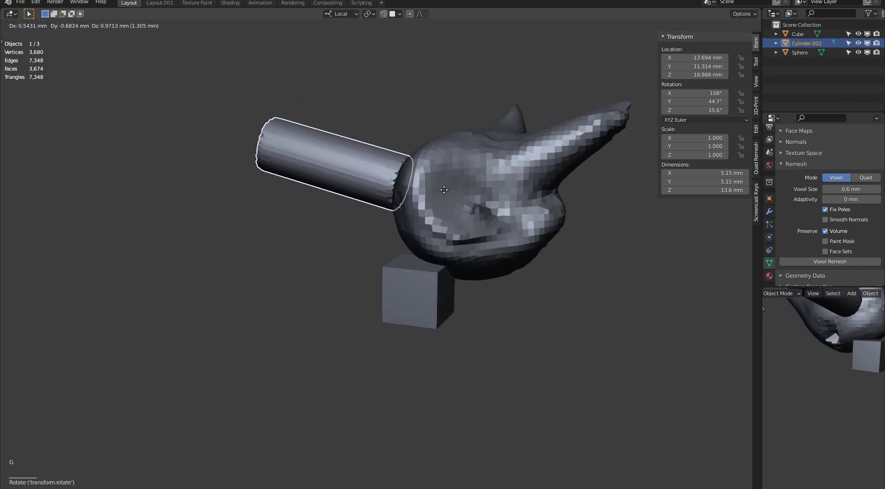
pyautogui.click(444, 185)
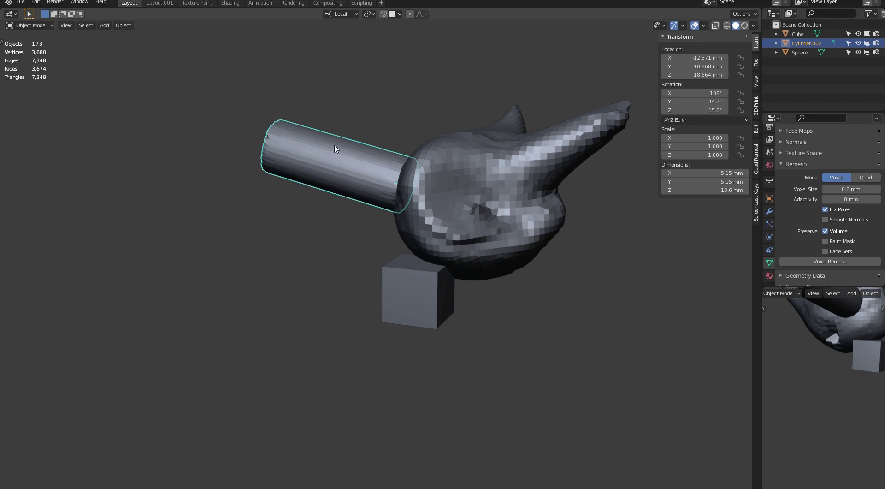
# Parent the cylinder to the sphere mesh.
pyautogui.keyDown('shift'); pyautogui.click(453, 155); pyautogui.keyUp('shift')
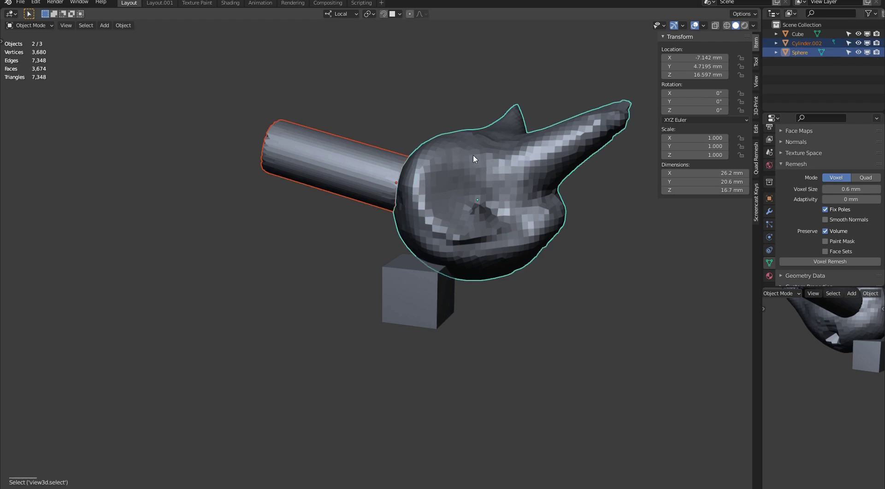
pyautogui.press('u')
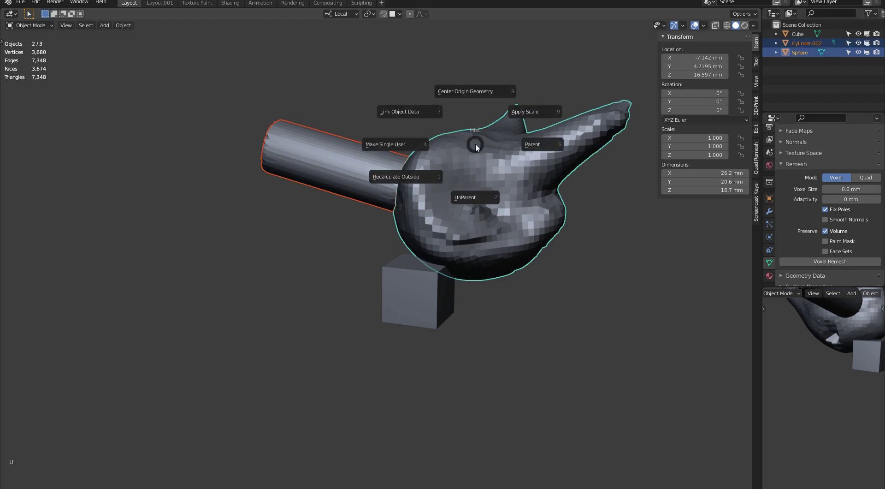
pyautogui.click(534, 145)
# Try rotating the parent sphere together with its child cylinder.
pyautogui.click(438, 148)
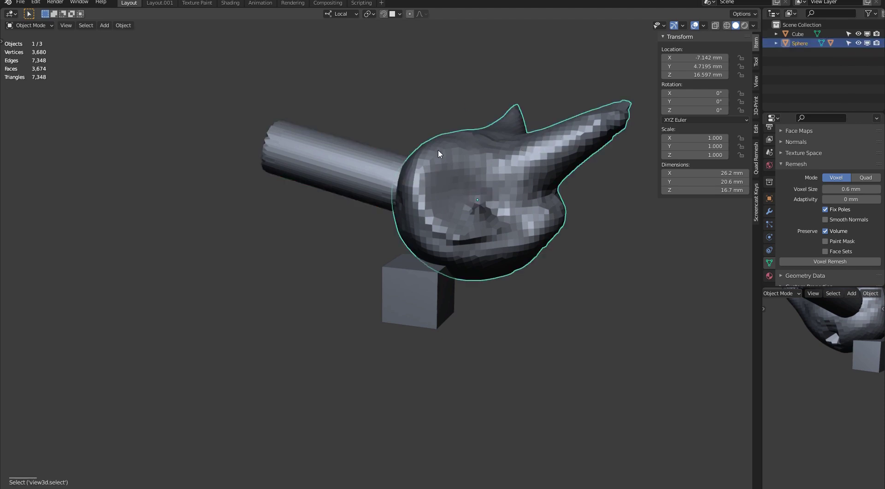
pyautogui.press('r')
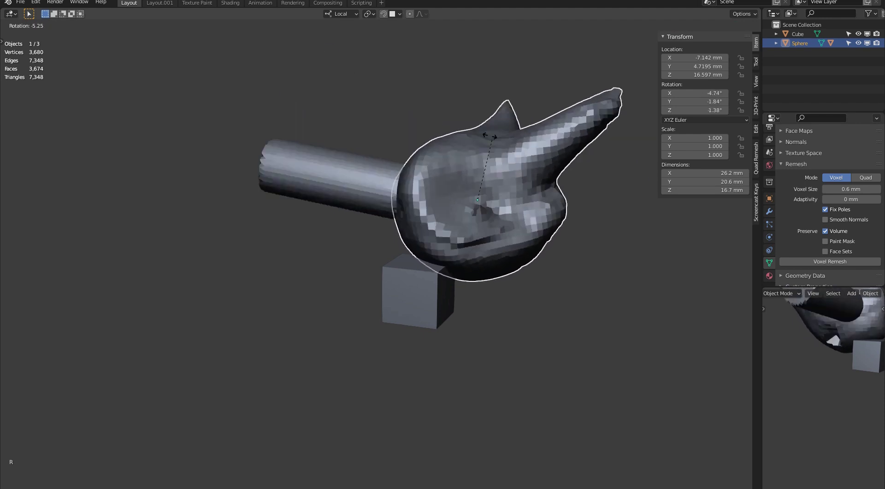
pyautogui.press('Escape')
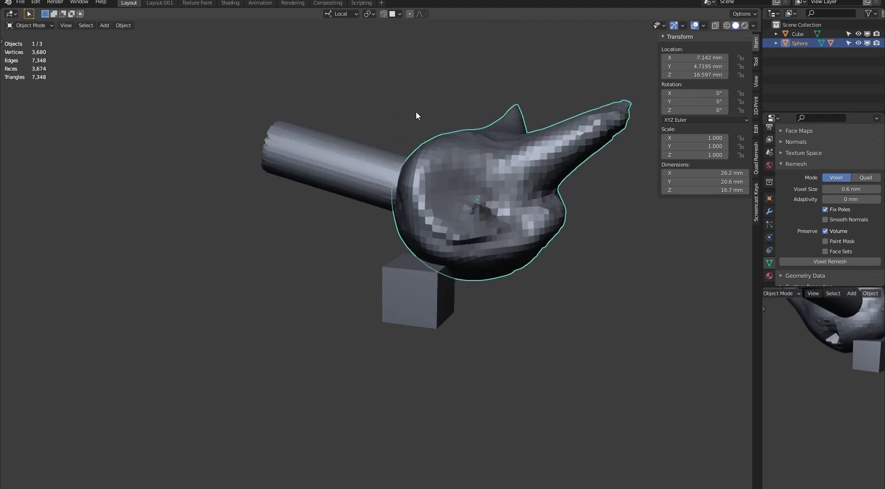
# Alternate the selection between the parent sphere and its child cylinder through the hierarchy, ending on the cylinder.
pyautogui.press(']')
pyautogui.press('[')
pyautogui.press(']')
pyautogui.press('[')
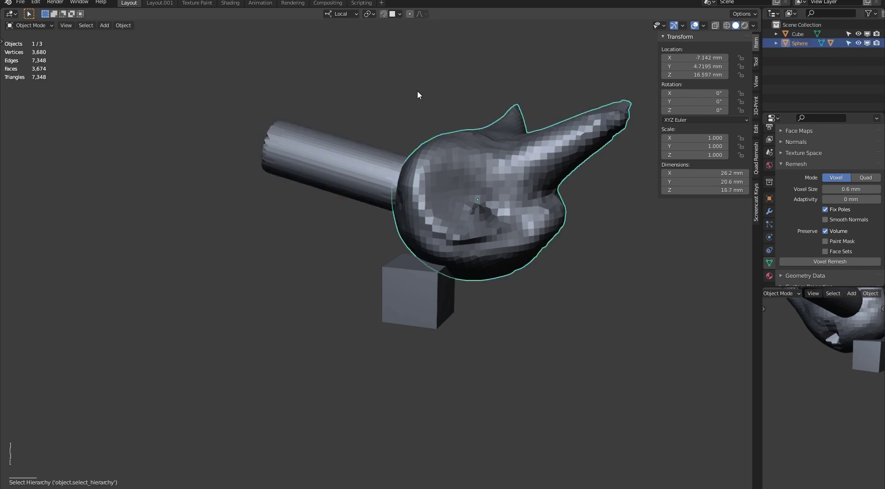
pyautogui.press(']')
pyautogui.press('[')
pyautogui.press(']')
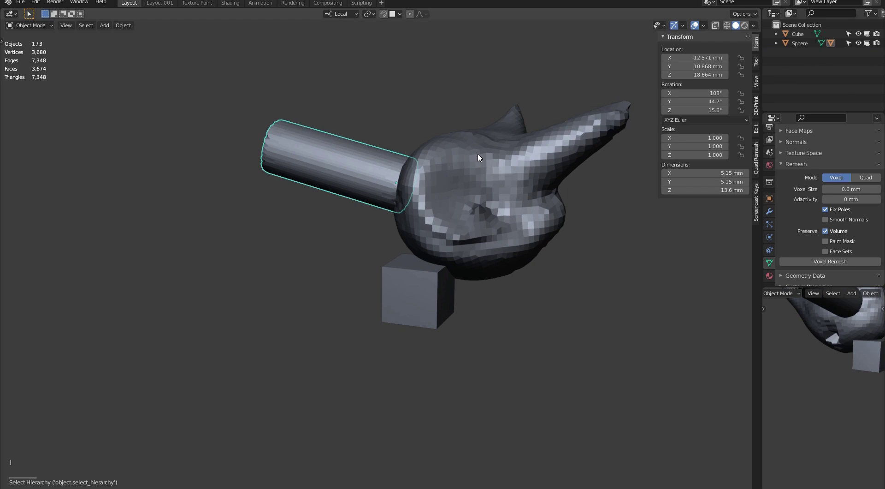
pyautogui.press('[')
pyautogui.press(']')
pyautogui.press('[')
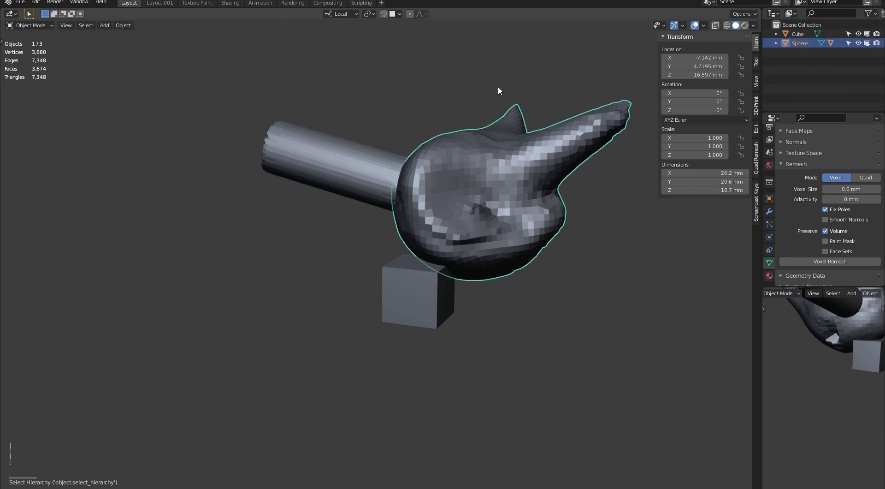
pyautogui.press(']')
pyautogui.press('[')
pyautogui.press(']')
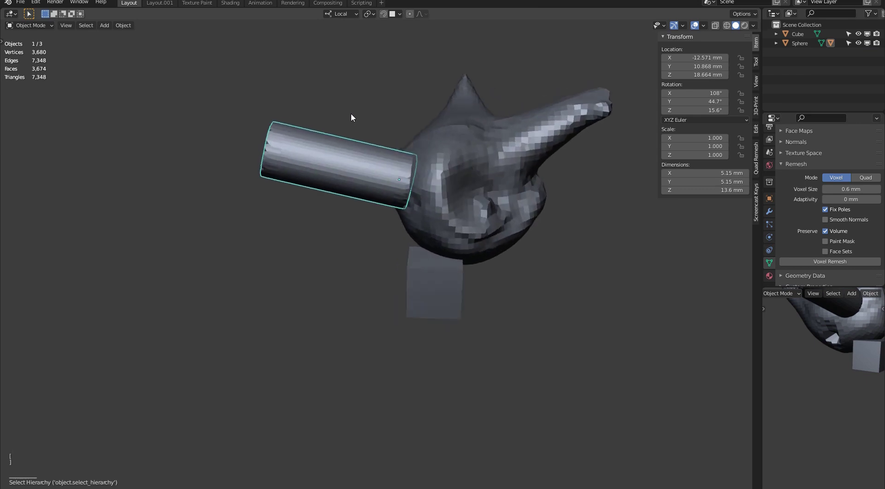
pyautogui.press('[')
pyautogui.press(']')
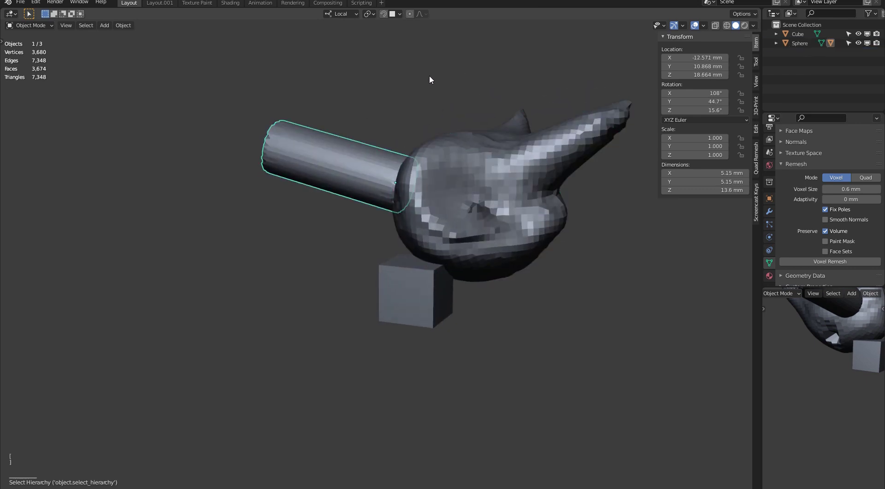
# Unparent the cylinder from the sphere and run Clear Parent on it.
pyautogui.press('u')
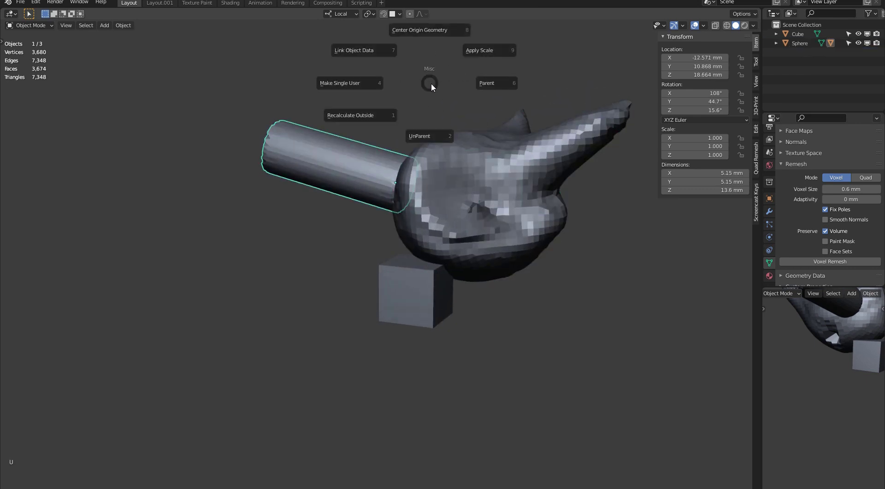
pyautogui.click(438, 134)
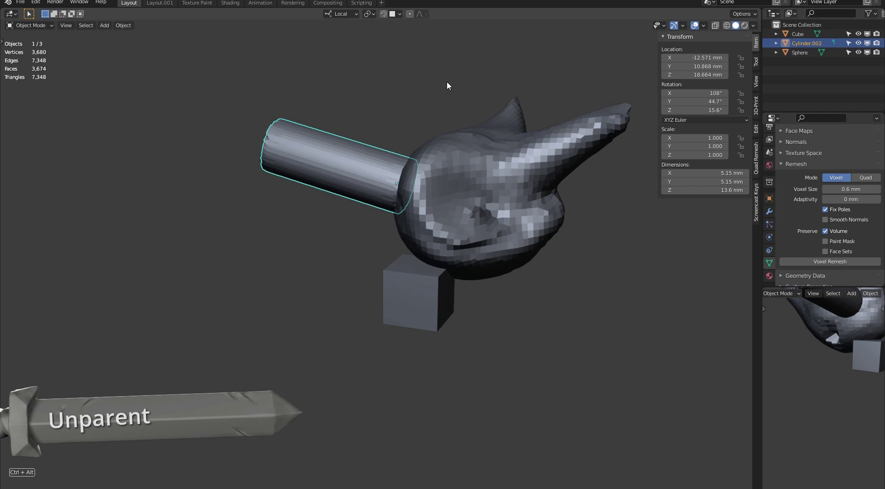
pyautogui.hotkey('ctrl', 'alt', 'p')
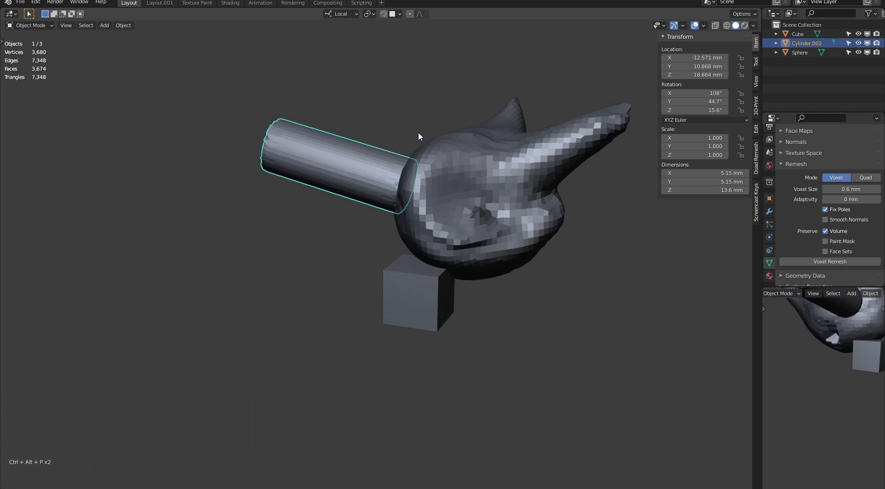
pyautogui.hotkey('alt', 'p')
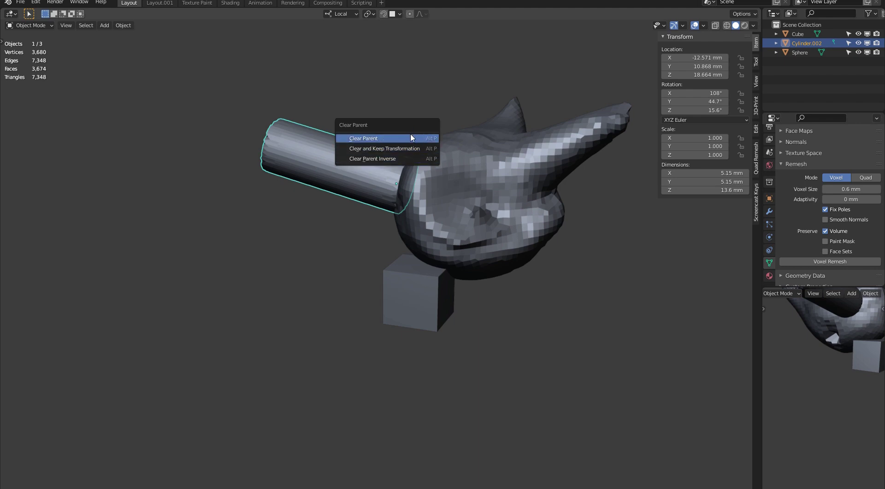
pyautogui.click(411, 138)
pyautogui.moveTo(428, 134); pyautogui.dragTo(389, 149, button='middle')
# Select the cylinder with the sphere as the active object and parent it to the sphere again.
pyautogui.click(435, 158)
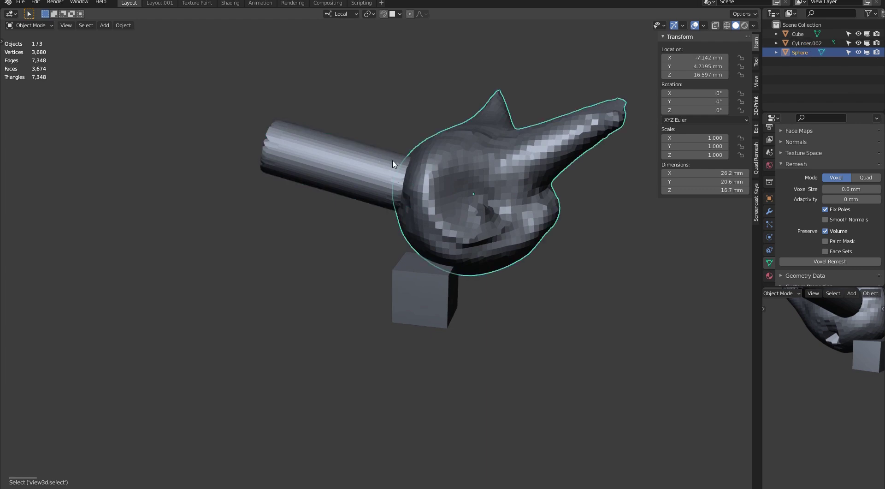
pyautogui.click(394, 164)
pyautogui.keyDown('shift'); pyautogui.click(430, 164); pyautogui.keyUp('shift')
pyautogui.moveTo(454, 82); pyautogui.dragTo(452, 84, button='middle')
pyautogui.press('u')
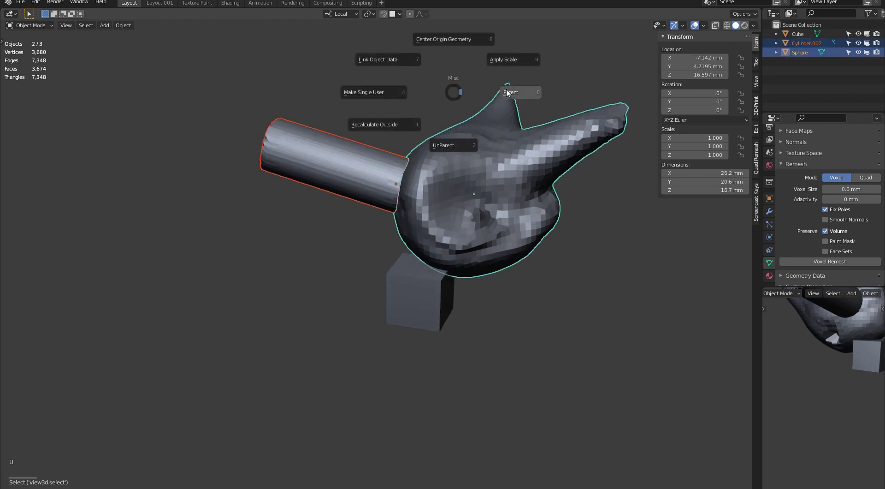
pyautogui.click(508, 93)
# Rotate the parent sphere to about 28.2°, 12.6°, -10.3° along with its child cylinder.
pyautogui.click(425, 134)
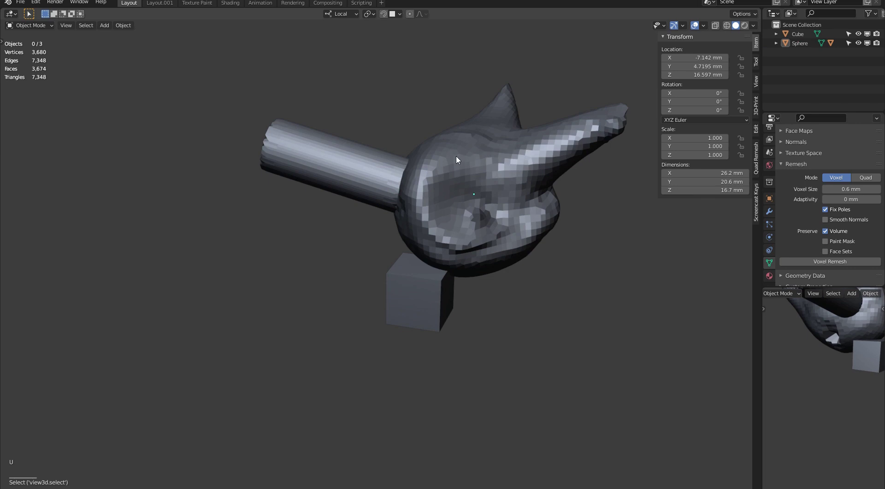
pyautogui.click(456, 155)
pyautogui.press('r')
pyautogui.click(406, 89)
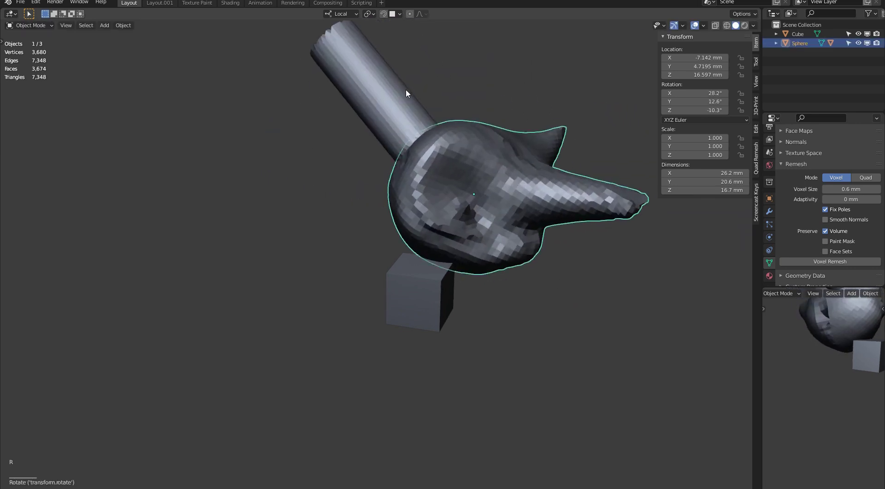
# Clear the rotation of the child cylinder.
pyautogui.click(398, 93)
pyautogui.moveTo(471, 76); pyautogui.dragTo(491, 94, button='middle')
pyautogui.hotkey('alt', 'r')
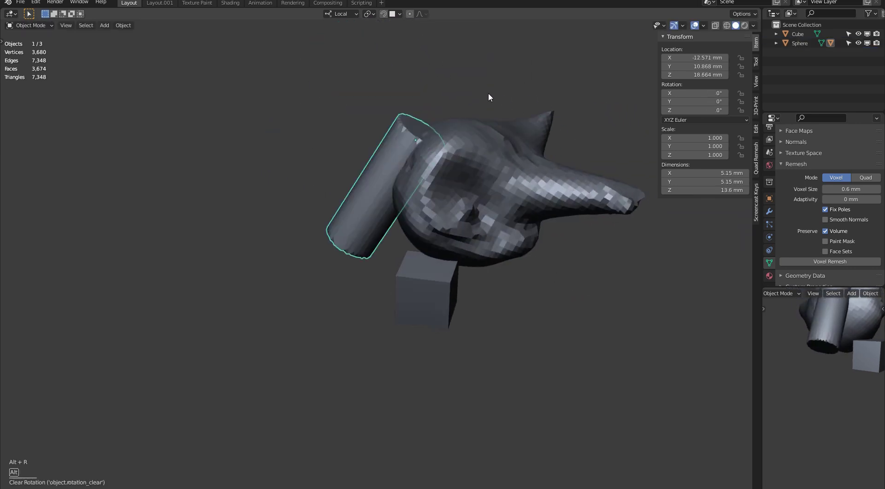
# Undo the rotation clear on the child cylinder.
pyautogui.hotkey('ctrl', 'z')
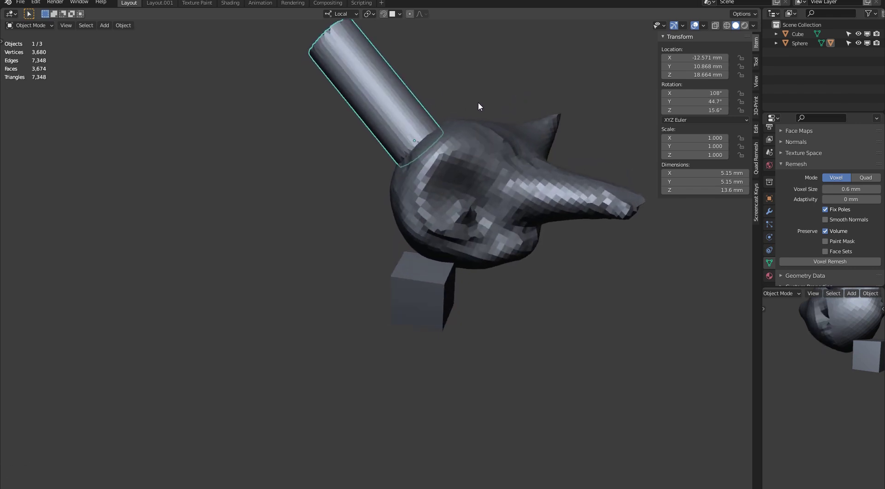
# Try Clear Parent on the cylinder without keeping its transform, and undo it.
pyautogui.press('space')
pyautogui.hotkey('alt', 'p')
pyautogui.click(454, 113)
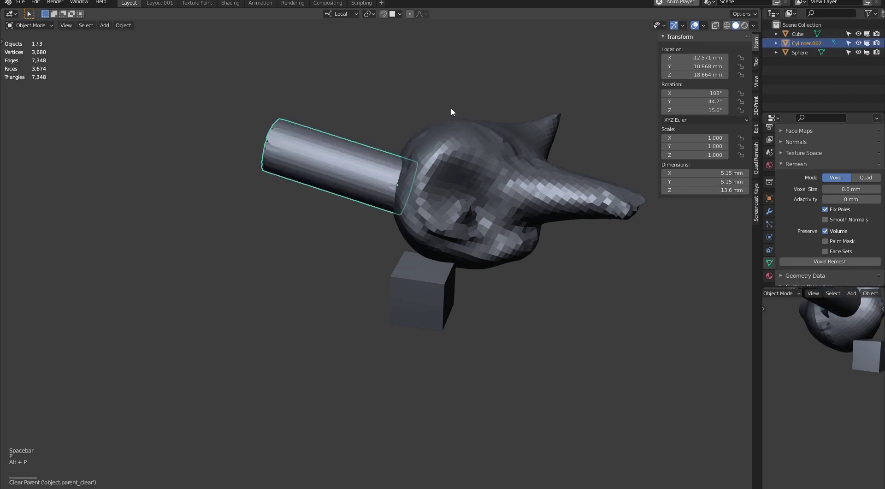
pyautogui.moveTo(451, 107); pyautogui.dragTo(450, 180, button='middle')
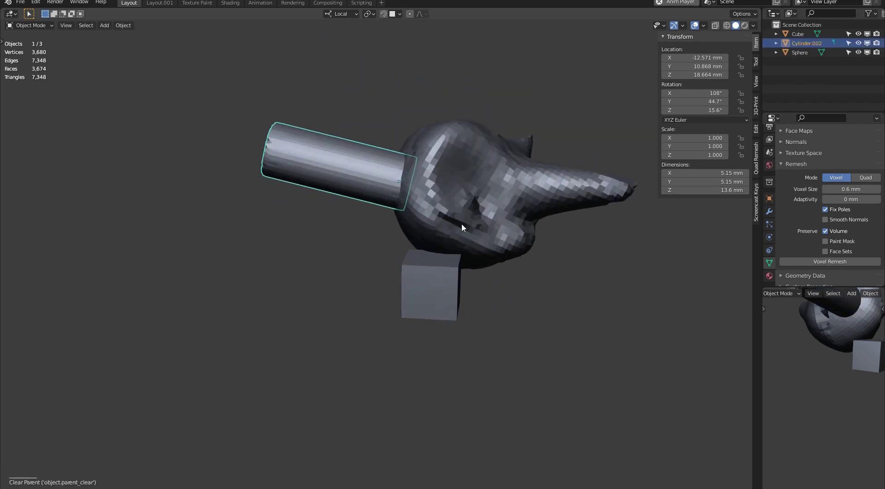
pyautogui.hotkey('ctrl', 'z')
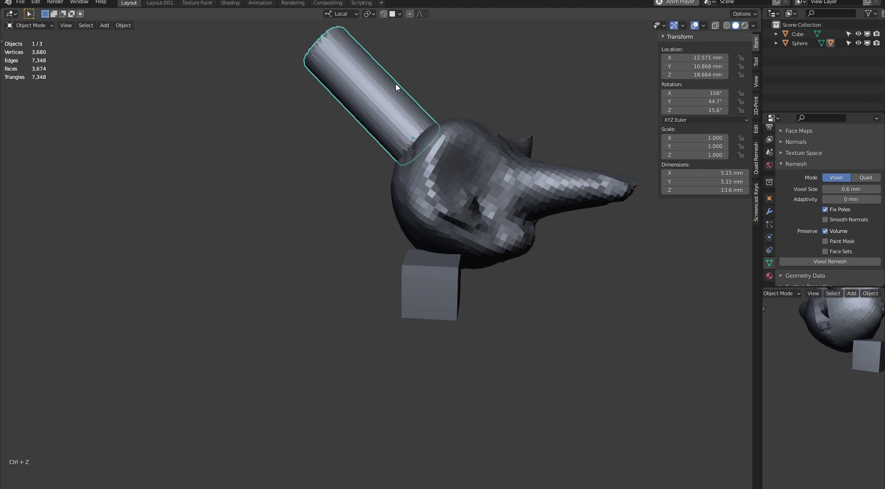
# Try unparenting the cylinder from the sphere while keeping its transform, and undo it.
pyautogui.moveTo(454, 94)
pyautogui.mouseDown(button='middle')
pyautogui.moveTo(474, 113)
pyautogui.moveTo(465, 99)
pyautogui.mouseUp(button='middle')
pyautogui.press('u')
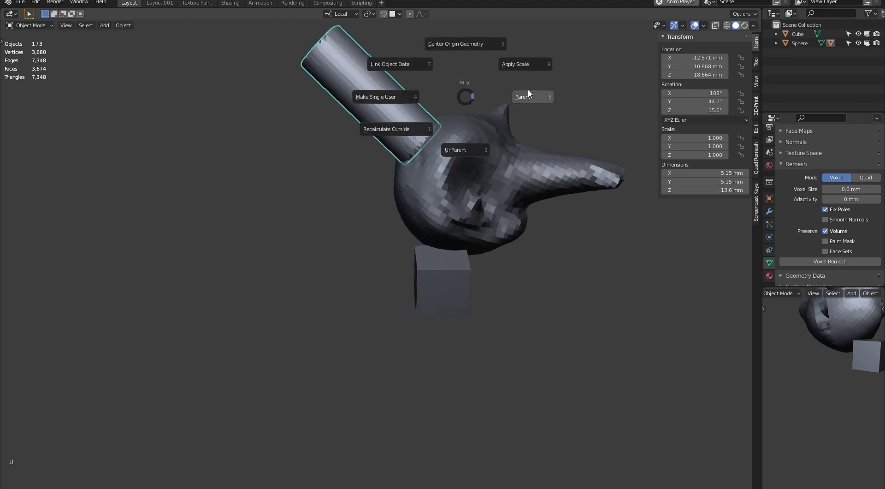
pyautogui.click(470, 147)
pyautogui.moveTo(488, 120); pyautogui.dragTo(388, 102, button='middle')
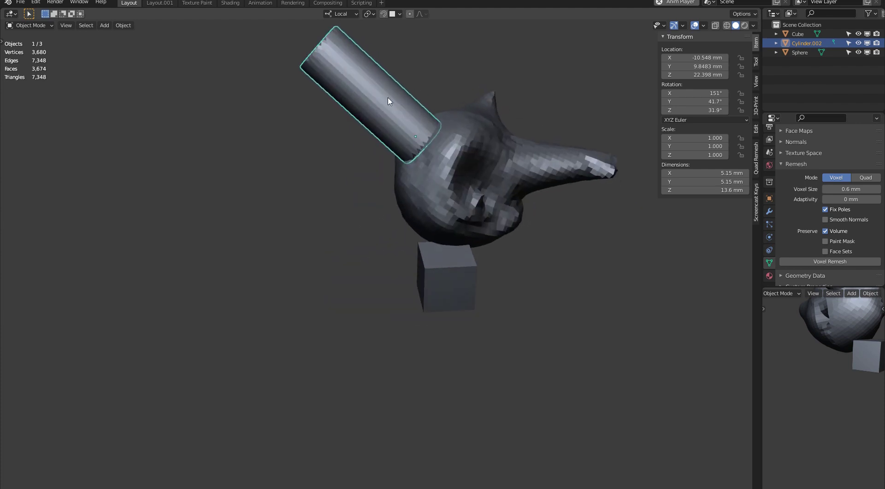
pyautogui.moveTo(469, 121); pyautogui.dragTo(496, 68, button='middle')
pyautogui.click(523, 124)
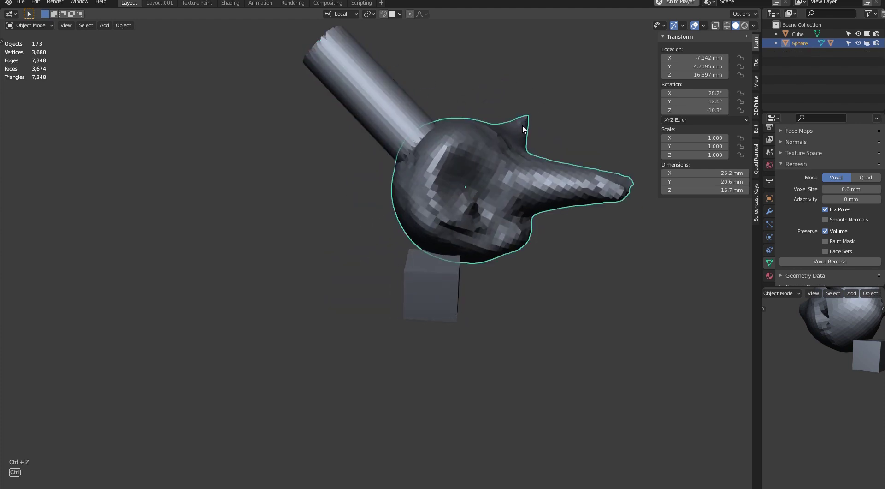
pyautogui.hotkey('ctrl', 'z')
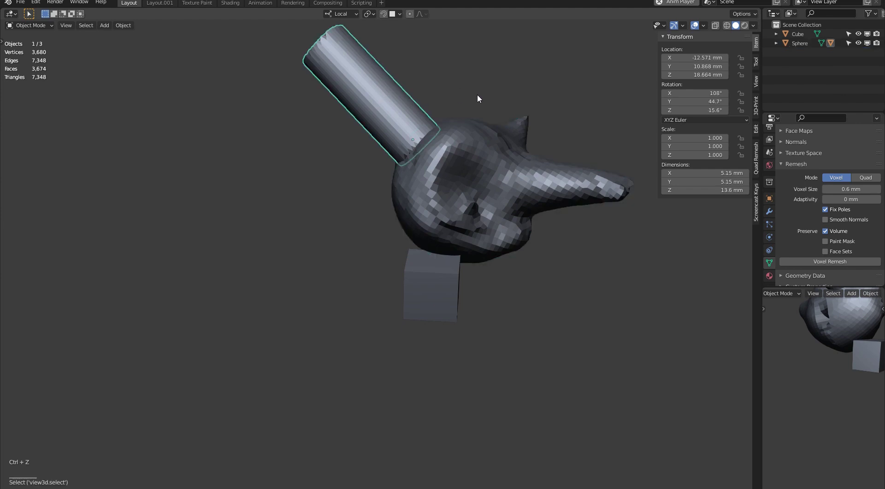
# Rotate the parent sphere to about 6.8°, 7.32°, -3.79° along with its child cylinder.
pyautogui.click(472, 171)
pyautogui.press('r')
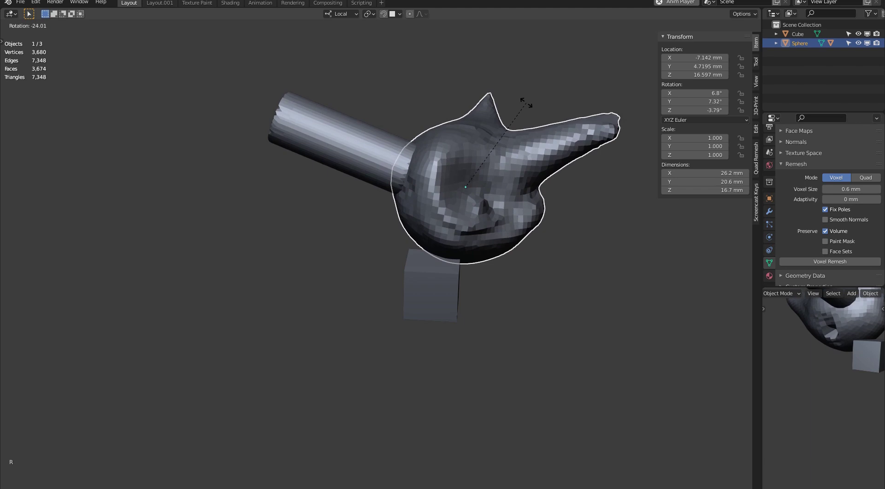
pyautogui.click(523, 97)
pyautogui.click(448, 78)
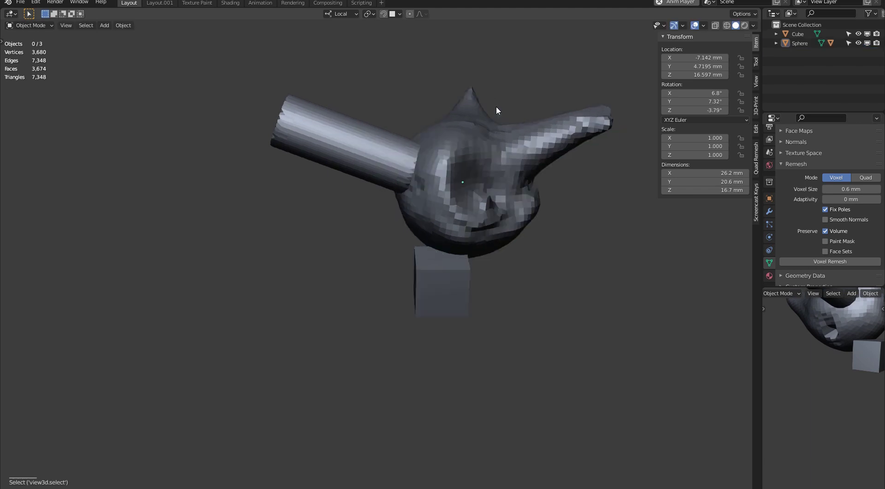
pyautogui.press('u')
pyautogui.rightClick(494, 159)
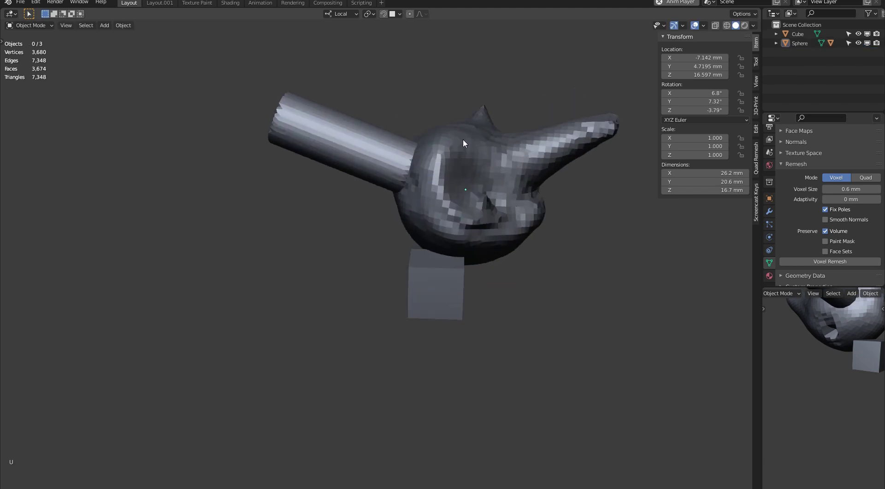
# Go from the parent sphere to its child cylinder in the hierarchy and unparent it, keeping its transform.
pyautogui.keyDown('shift'); pyautogui.moveTo(489, 145); pyautogui.dragTo(475, 126, button='middle'); pyautogui.keyUp('shift')
pyautogui.click(469, 140)
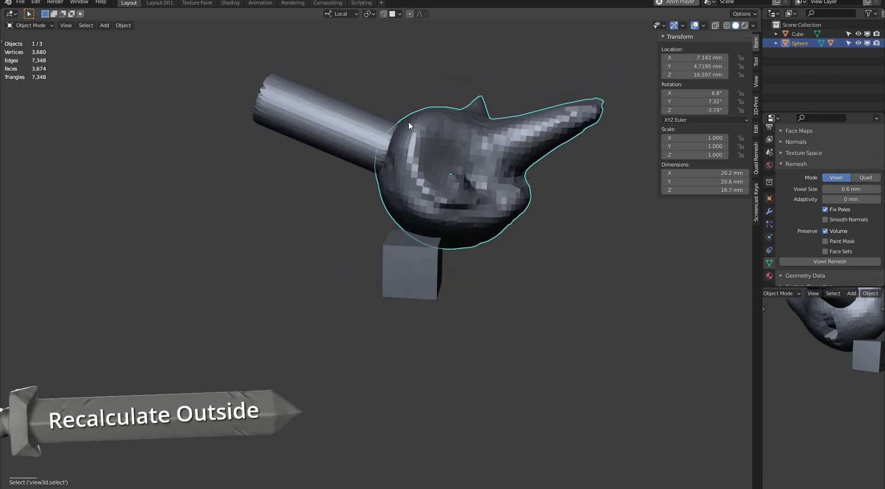
pyautogui.press(']')
pyautogui.press('u')
pyautogui.click(427, 161)
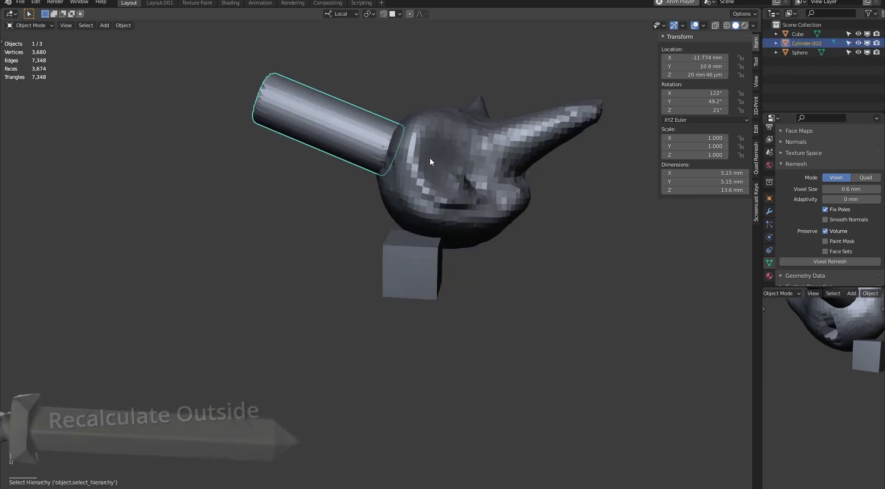
# Move the sphere away from the cylinder to about X -6.03 mm, Y -1.02 mm, Z 17.13 mm.
pyautogui.click(449, 154)
pyautogui.press('g')
pyautogui.click(519, 149)
pyautogui.moveTo(565, 150); pyautogui.dragTo(458, 145, button='middle')
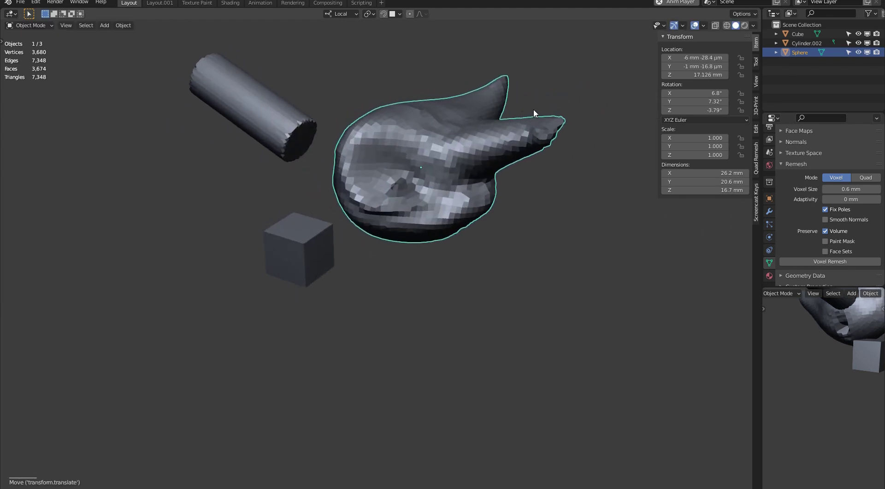
# Find the mirror command through search and mirror the sphere along its local X axis.
pyautogui.press('F3')
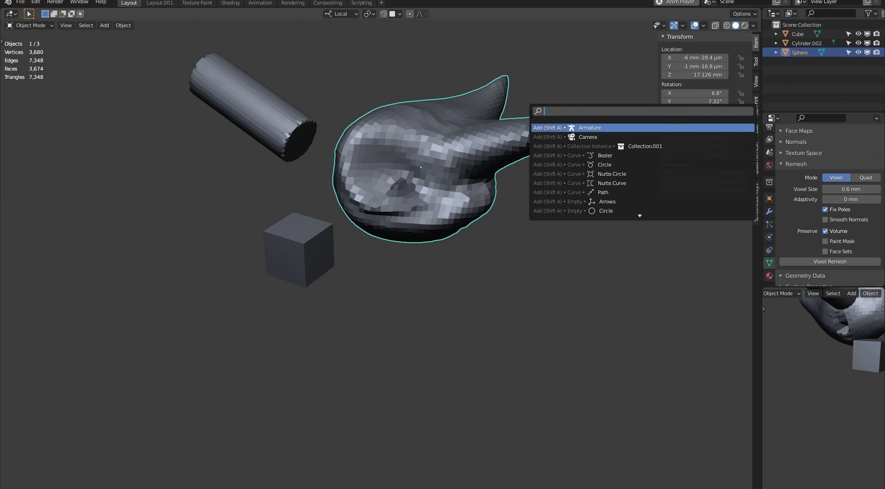
pyautogui.write('mirro')
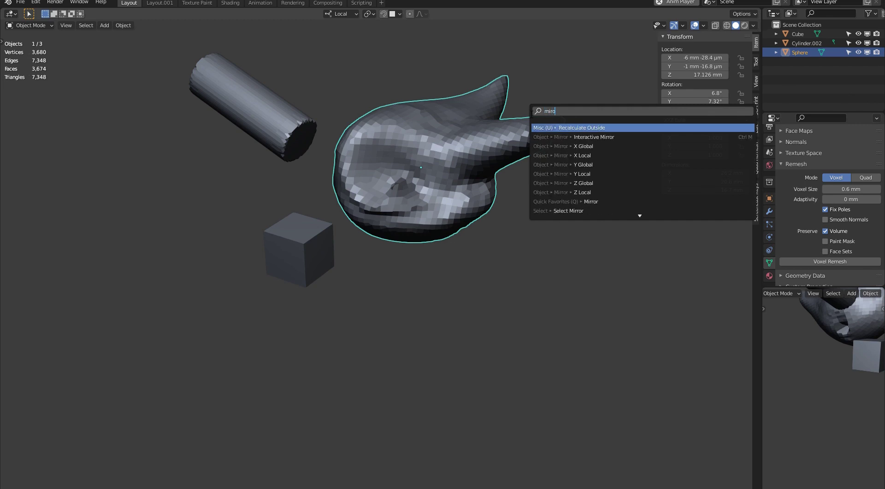
pyautogui.press('Down')
pyautogui.press('Return')
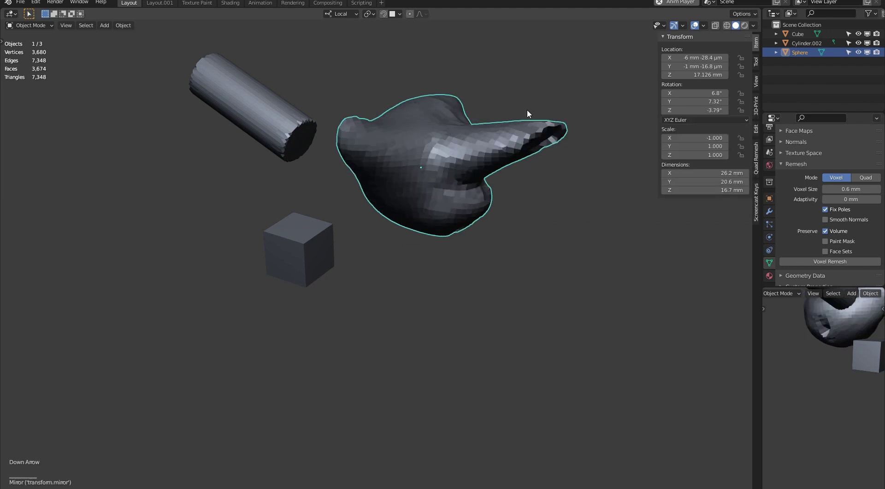
pyautogui.moveTo(379, 292); pyautogui.dragTo(433, 147, button='middle')
# Switch the mirrored sphere to Sculpt Mode and return to Object Mode.
pyautogui.press('d')
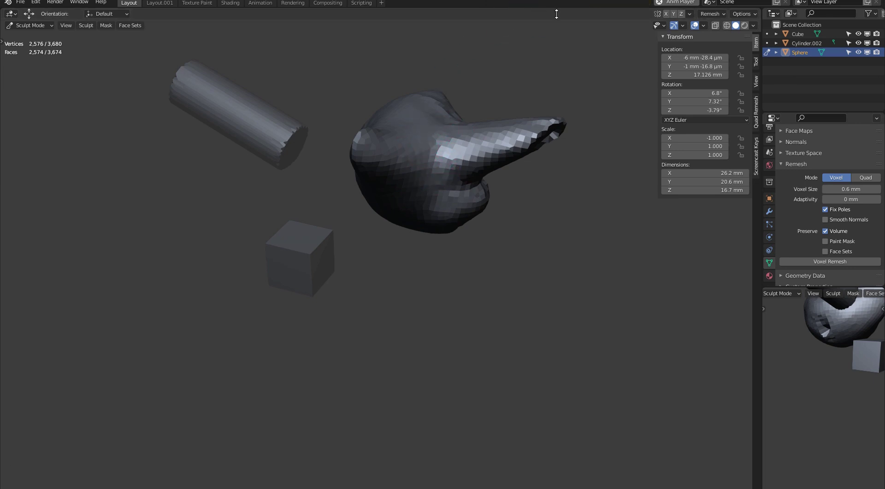
pyautogui.press('o')
pyautogui.moveTo(409, 135)
pyautogui.mouseDown(button='middle')
pyautogui.moveTo(475, 103)
pyautogui.moveTo(393, 101)
pyautogui.moveTo(448, 176)
pyautogui.moveTo(324, 118)
pyautogui.moveTo(341, 121)
pyautogui.moveTo(374, 69)
pyautogui.moveTo(490, 103)
pyautogui.moveTo(413, 140)
pyautogui.moveTo(408, 71)
pyautogui.moveTo(474, 153)
pyautogui.moveTo(410, 141)
pyautogui.moveTo(497, 145)
pyautogui.moveTo(496, 153)
pyautogui.mouseUp(button='middle')
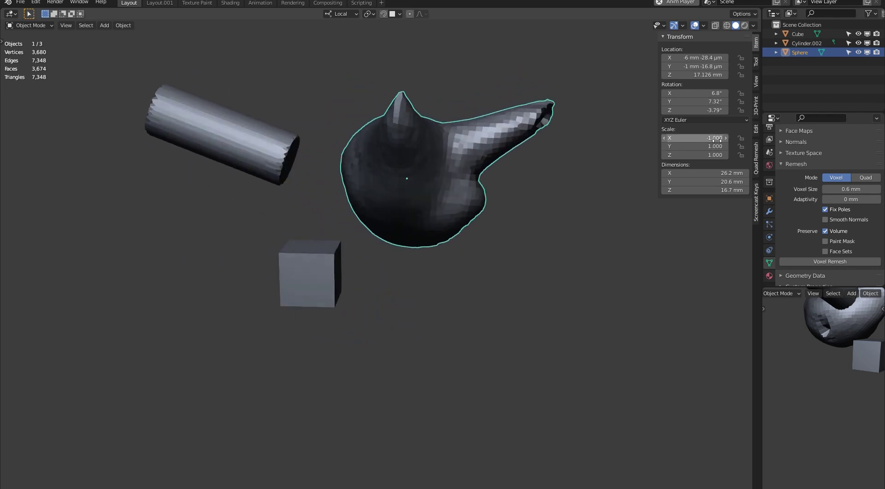
# Apply the scale of the mirrored sphere.
pyautogui.moveTo(415, 72)
pyautogui.mouseDown(button='middle')
pyautogui.moveTo(413, 123)
pyautogui.moveTo(465, 162)
pyautogui.moveTo(367, 100)
pyautogui.moveTo(416, 112)
pyautogui.moveTo(432, 140)
pyautogui.mouseUp(button='middle')
pyautogui.press('u')
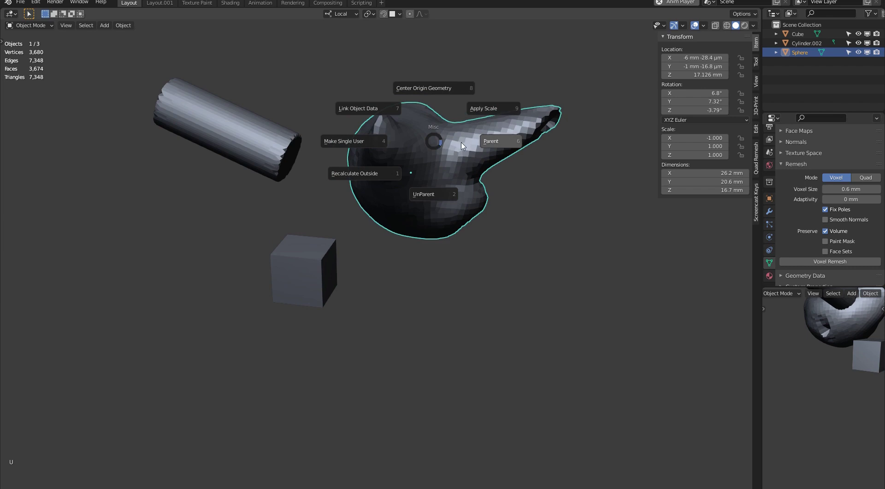
pyautogui.click(478, 109)
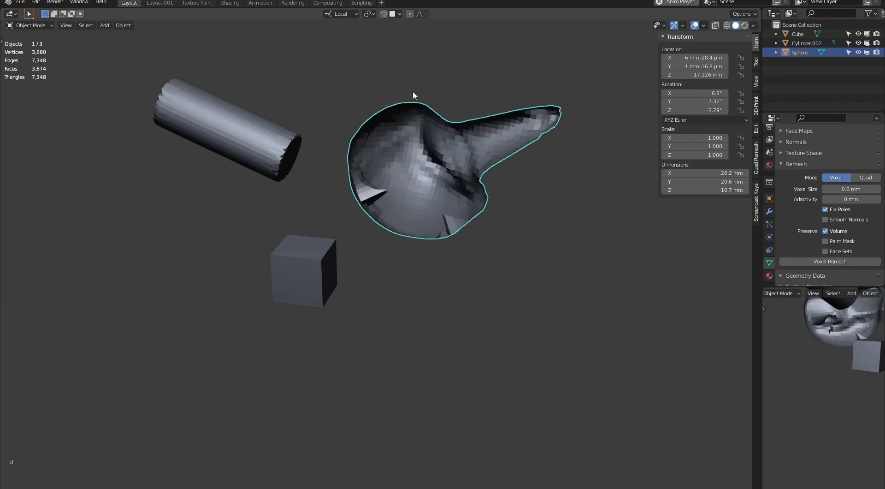
# Examine the sphere's inverted surface and recalculate its normals to face outside.
pyautogui.moveTo(413, 92); pyautogui.dragTo(413, 139, button='middle')
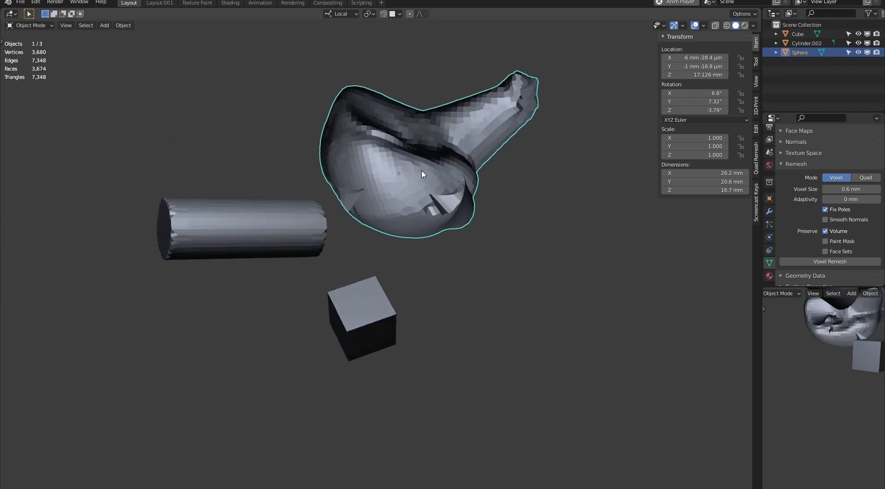
pyautogui.moveTo(422, 174); pyautogui.dragTo(387, 139, button='middle')
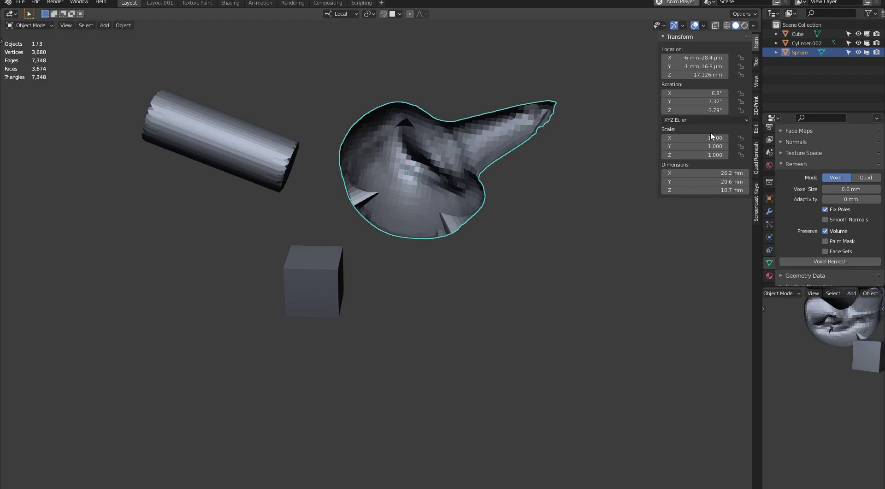
pyautogui.moveTo(431, 102); pyautogui.dragTo(453, 119, button='middle')
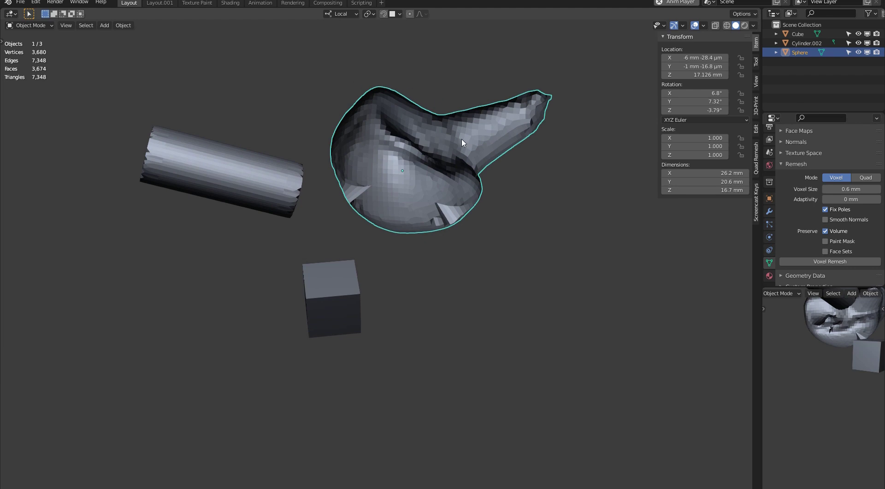
pyautogui.moveTo(463, 142); pyautogui.dragTo(438, 131, button='middle')
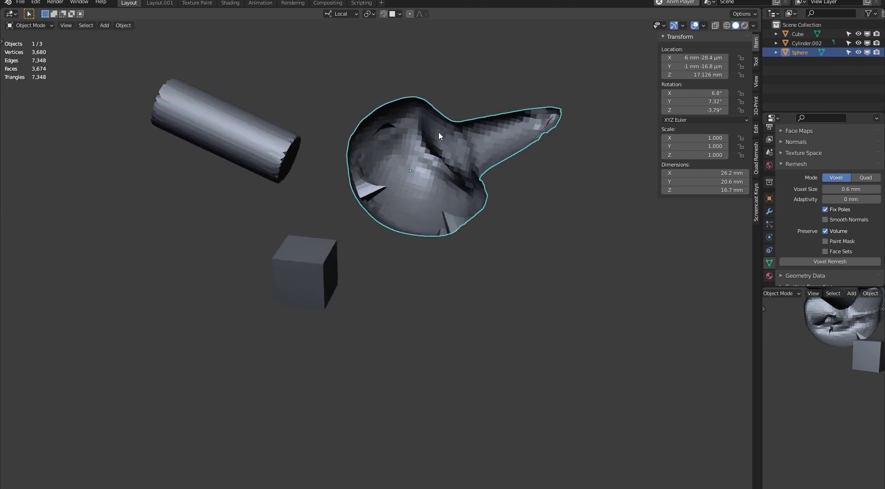
pyautogui.press('u')
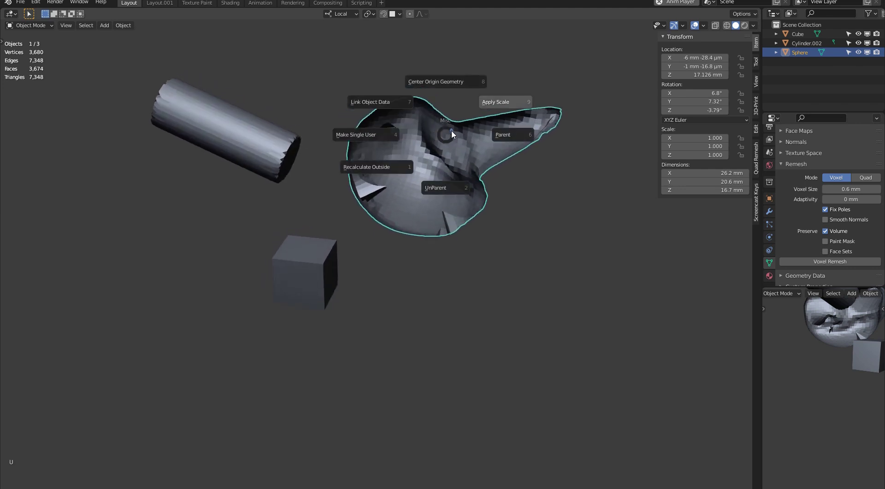
pyautogui.click(396, 166)
pyautogui.moveTo(395, 166)
pyautogui.mouseDown(button='middle')
pyautogui.moveTo(403, 143)
pyautogui.moveTo(463, 141)
pyautogui.moveTo(361, 123)
pyautogui.moveTo(369, 126)
pyautogui.moveTo(300, 97)
pyautogui.moveTo(347, 83)
pyautogui.moveTo(456, 84)
pyautogui.mouseUp(button='middle')
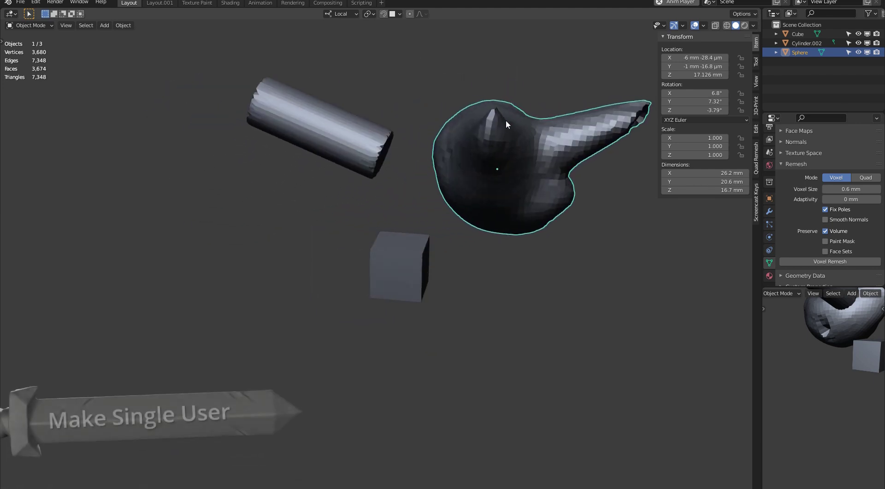
# Hide the transform sidebar and place a linked duplicate of the sphere behind the original, overlapping the cylinder.
pyautogui.press('u')
pyautogui.moveTo(499, 70); pyautogui.dragTo(443, 115, button='middle')
pyautogui.press('n')
pyautogui.hotkey('alt', 'd')
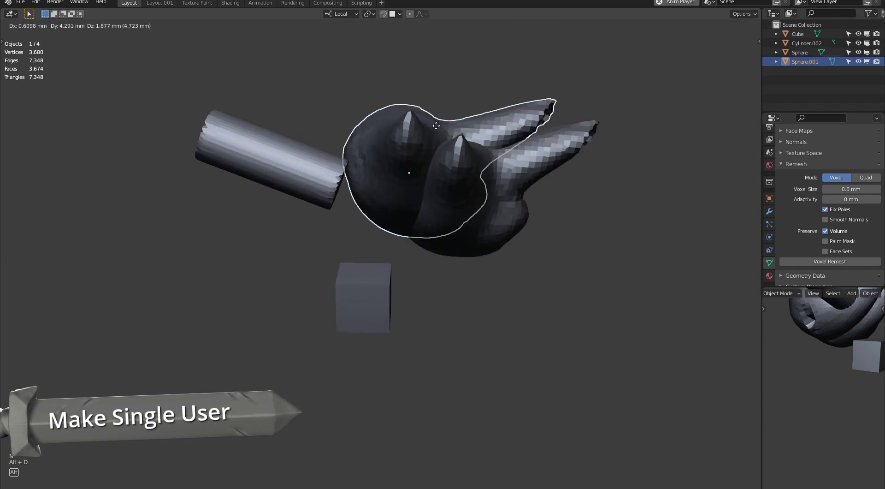
pyautogui.click(394, 95)
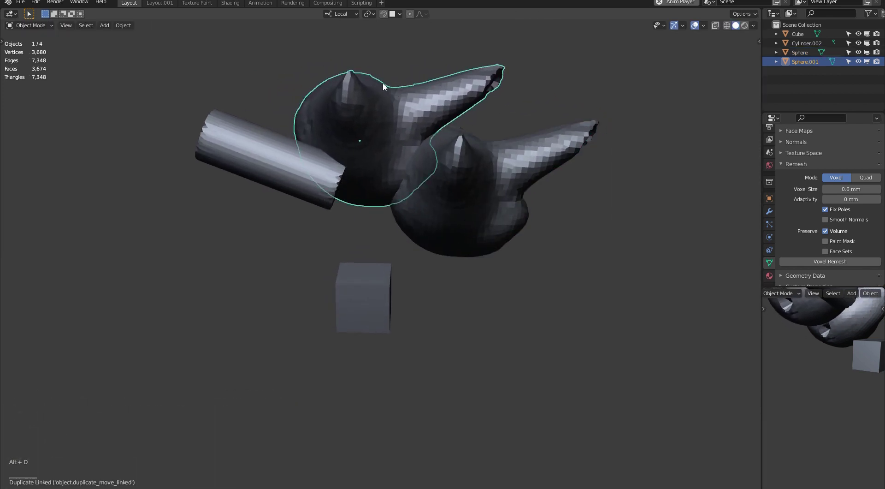
# Mirror the linked duplicate of the sphere.
pyautogui.moveTo(392, 95)
pyautogui.mouseDown(button='middle')
pyautogui.moveTo(372, 90)
pyautogui.moveTo(388, 93)
pyautogui.moveTo(405, 119)
pyautogui.moveTo(367, 79)
pyautogui.moveTo(386, 84)
pyautogui.mouseUp(button='middle')
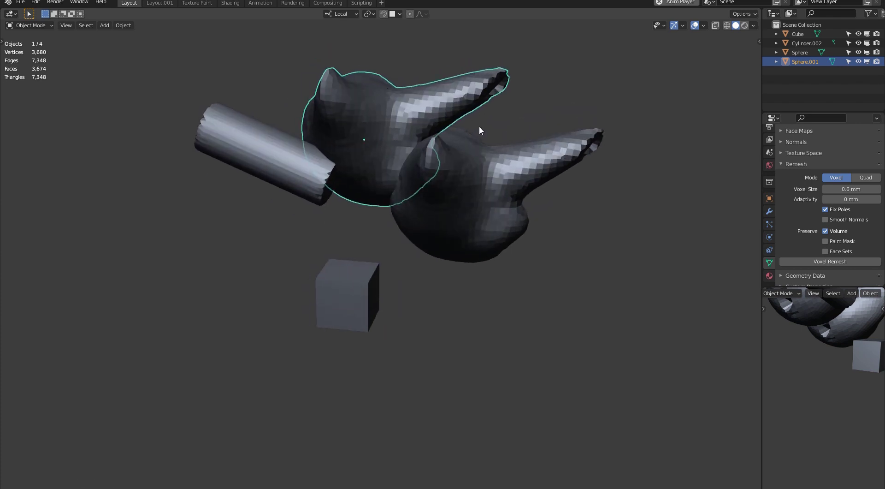
pyautogui.press('F3')
pyautogui.press('Return')
pyautogui.moveTo(477, 123); pyautogui.dragTo(491, 165, button='middle')
# Move the linked duplicate and rotate it freely so its orientation differs from the original sphere.
pyautogui.press('g')
pyautogui.click(452, 135)
pyautogui.moveTo(452, 134)
pyautogui.mouseDown(button='middle')
pyautogui.moveTo(518, 82)
pyautogui.moveTo(475, 147)
pyautogui.moveTo(530, 82)
pyautogui.mouseUp(button='middle')
pyautogui.press('r')
pyautogui.press('r')
pyautogui.click(547, 74)
# Pull a bulge out of the original sphere with the Grab brush in Sculpt Mode and return to Object Mode.
pyautogui.click(475, 143)
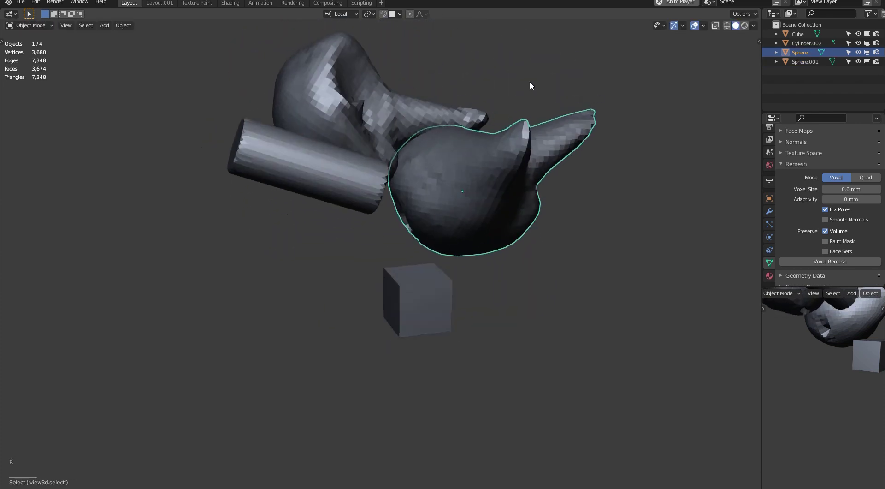
pyautogui.press('d')
pyautogui.press('g')
pyautogui.moveTo(438, 206)
pyautogui.mouseDown(button='middle')
pyautogui.moveTo(400, 204)
pyautogui.moveTo(431, 189)
pyautogui.moveTo(425, 132)
pyautogui.moveTo(447, 128)
pyautogui.moveTo(395, 162)
pyautogui.moveTo(470, 164)
pyautogui.mouseUp(button='middle')
pyautogui.moveTo(472, 165); pyautogui.dragTo(458, 143)
pyautogui.moveTo(459, 138)
pyautogui.mouseDown(button='middle')
pyautogui.moveTo(471, 145)
pyautogui.moveTo(526, 96)
pyautogui.mouseUp(button='middle')
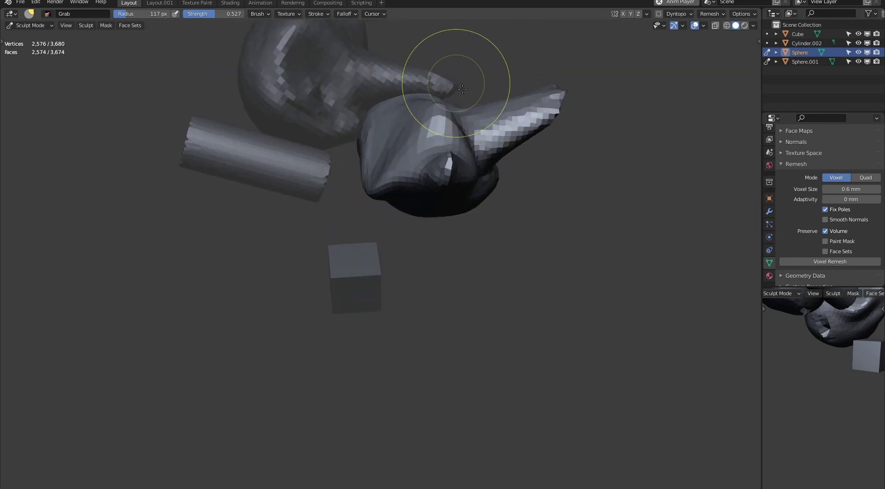
pyautogui.press('o')
pyautogui.moveTo(454, 84)
pyautogui.keyDown('shift'); pyautogui.mouseDown(button='middle')
pyautogui.moveTo(486, 130)
pyautogui.moveTo(424, 111)
pyautogui.mouseUp(button='middle'); pyautogui.keyUp('shift')
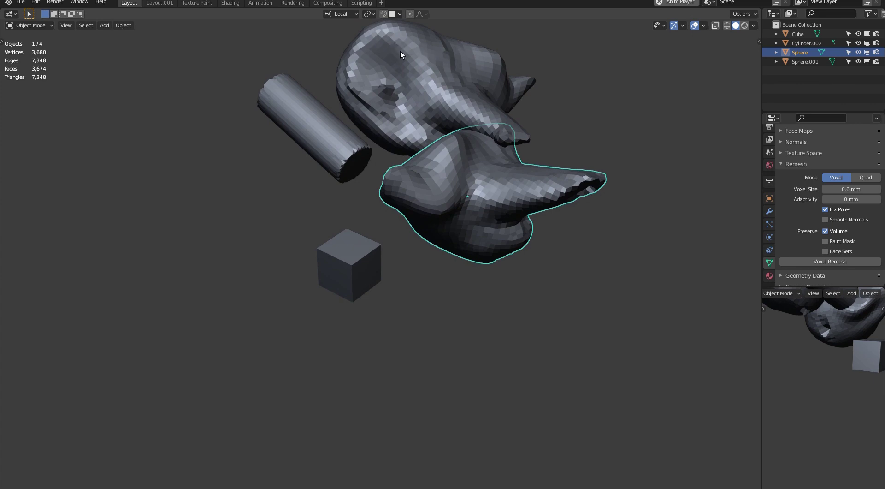
# Make the linked duplicate a single user so it has its own mesh data.
pyautogui.click(427, 98)
pyautogui.moveTo(426, 97); pyautogui.dragTo(461, 166, button='middle')
pyautogui.press('u')
pyautogui.click(455, 70)
# Enter Sculpt Mode on the original sphere and pull a tall spike upward from its top with the Grab brush.
pyautogui.click(462, 169)
pyautogui.moveTo(478, 129); pyautogui.dragTo(520, 122, button='middle')
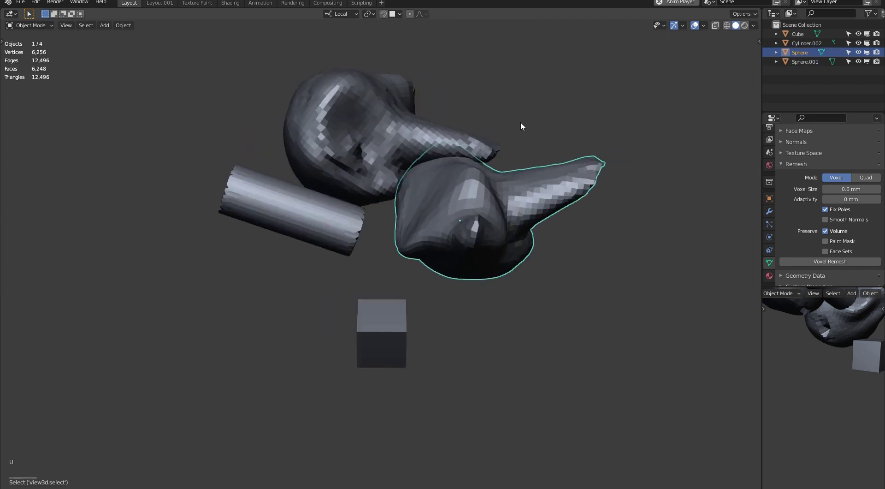
pyautogui.press('d')
pyautogui.moveTo(461, 182); pyautogui.dragTo(474, 118)
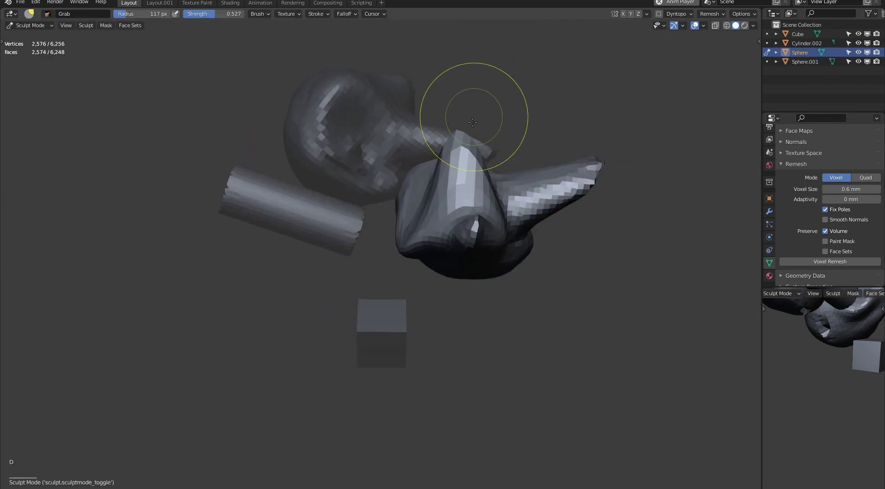
# Widen the spike on the original sphere sideways with the Grab brush, return to Object Mode and clear the selection.
pyautogui.moveTo(474, 118); pyautogui.dragTo(423, 121, button='middle')
pyautogui.moveTo(477, 197); pyautogui.dragTo(500, 191)
pyautogui.moveTo(524, 110)
pyautogui.mouseDown(button='middle')
pyautogui.moveTo(576, 108)
pyautogui.moveTo(513, 87)
pyautogui.moveTo(440, 108)
pyautogui.moveTo(448, 92)
pyautogui.mouseUp(button='middle')
pyautogui.hotkey('ctrl', 'Tab')
pyautogui.click(441, 108)
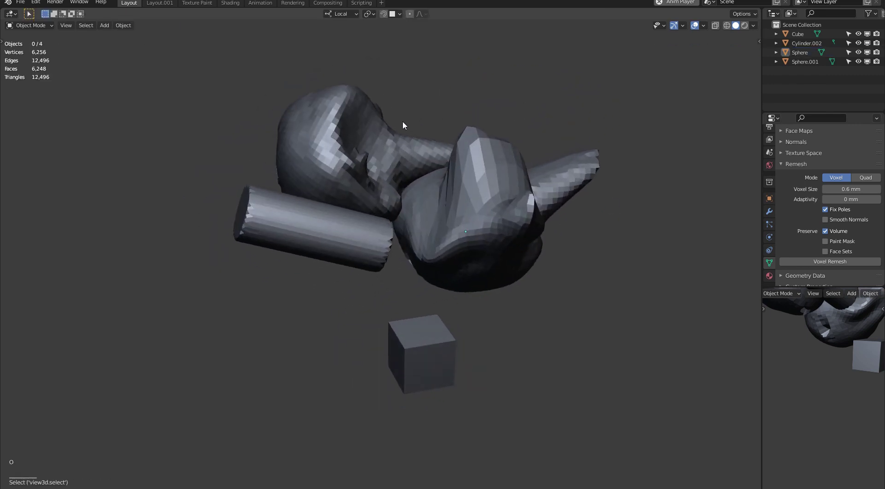
# Select the original sphere, pull a broad bulge out of its side with the Grab brush in Sculpt Mode, and return to Object Mode.
pyautogui.click(448, 176)
pyautogui.press('u')
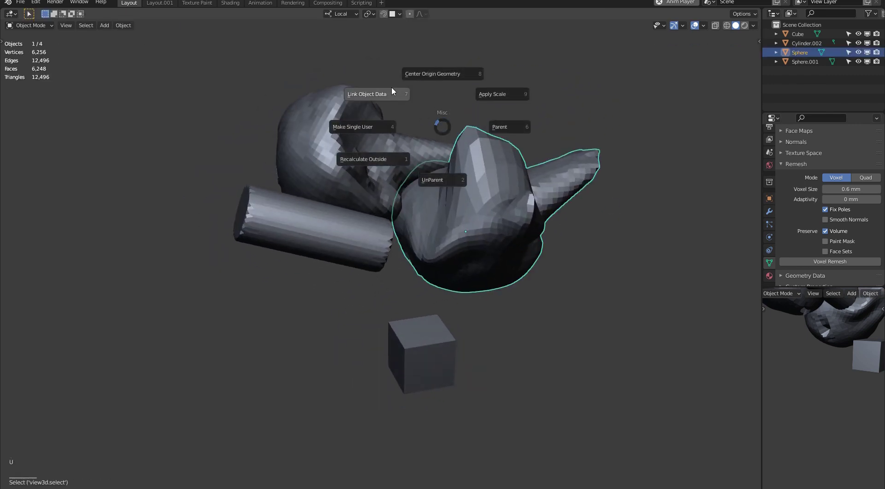
pyautogui.moveTo(392, 111); pyautogui.dragTo(417, 143, button='middle')
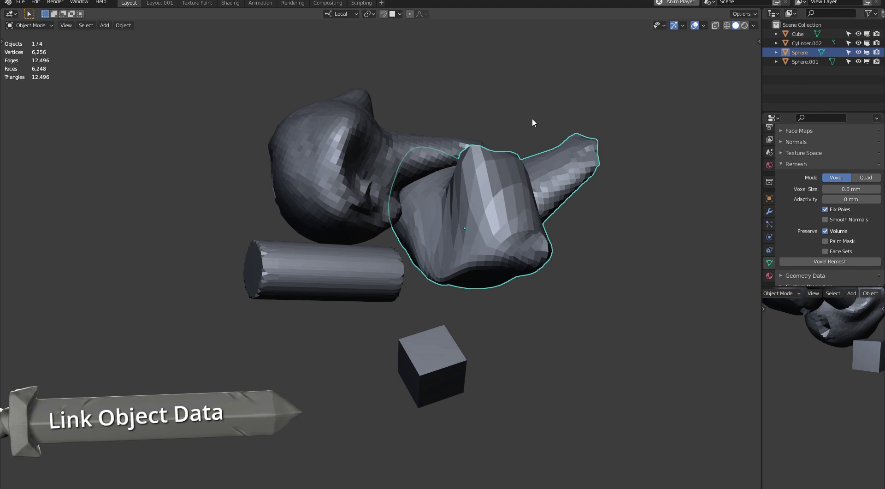
pyautogui.press('d')
pyautogui.moveTo(506, 167); pyautogui.dragTo(471, 171, button='middle')
pyautogui.moveTo(471, 171); pyautogui.dragTo(384, 149)
pyautogui.moveTo(399, 157); pyautogui.dragTo(419, 193, button='middle')
pyautogui.moveTo(419, 193); pyautogui.dragTo(391, 182)
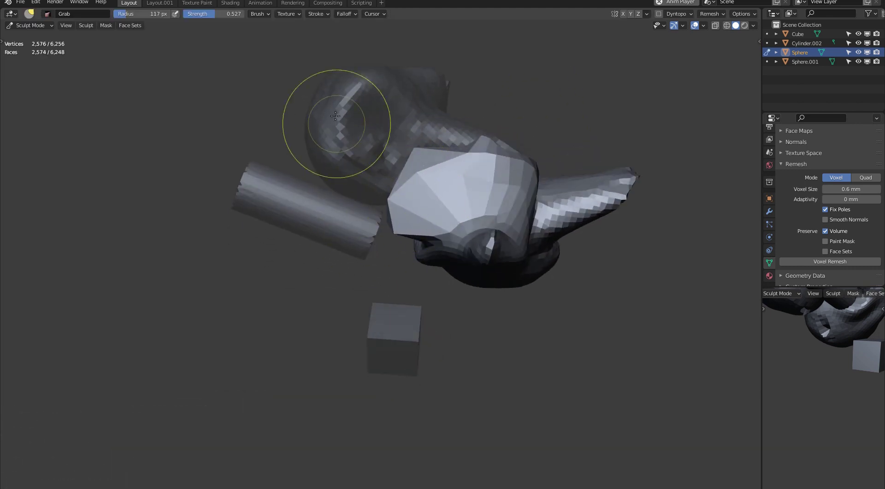
pyautogui.moveTo(336, 122); pyautogui.dragTo(417, 105, button='middle')
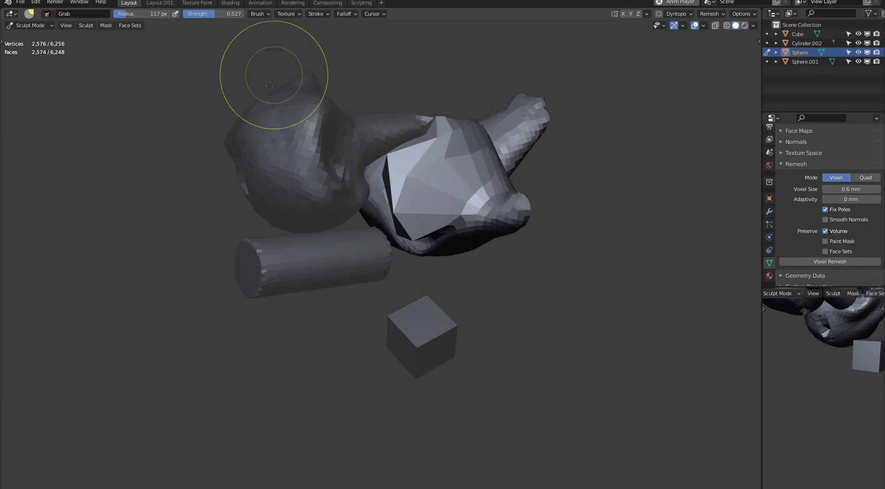
pyautogui.moveTo(390, 103)
pyautogui.mouseDown(button='middle')
pyautogui.moveTo(468, 108)
pyautogui.moveTo(388, 97)
pyautogui.mouseUp(button='middle')
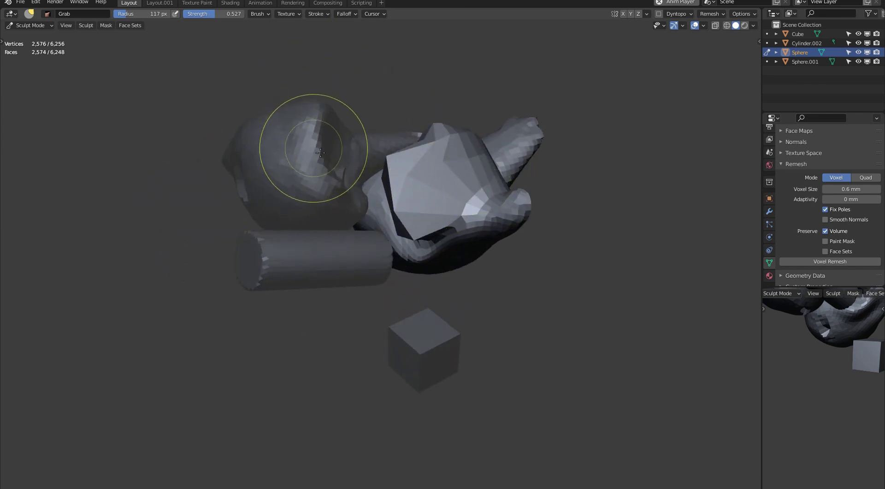
pyautogui.press('o')
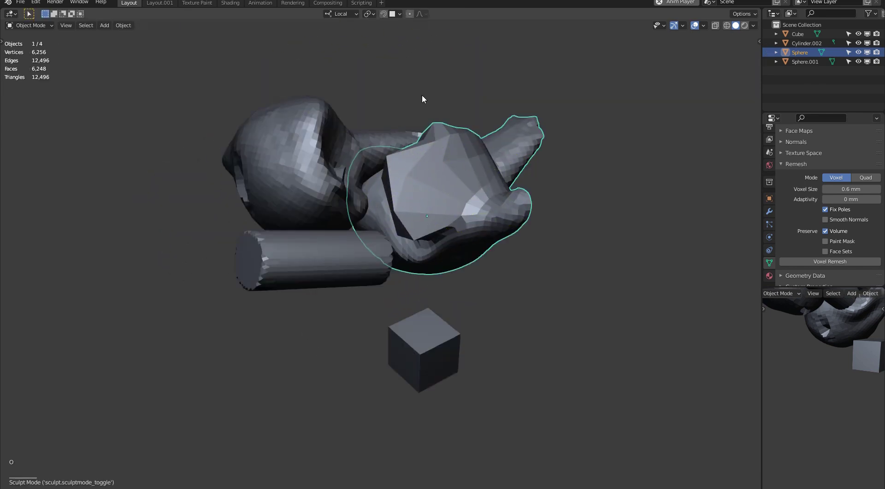
# Select the duplicate sphere and then the original as active object, and link the duplicate to the original's object data.
pyautogui.click(293, 147)
pyautogui.click(415, 182)
pyautogui.click(302, 146)
pyautogui.moveTo(295, 145); pyautogui.dragTo(342, 135, button='middle')
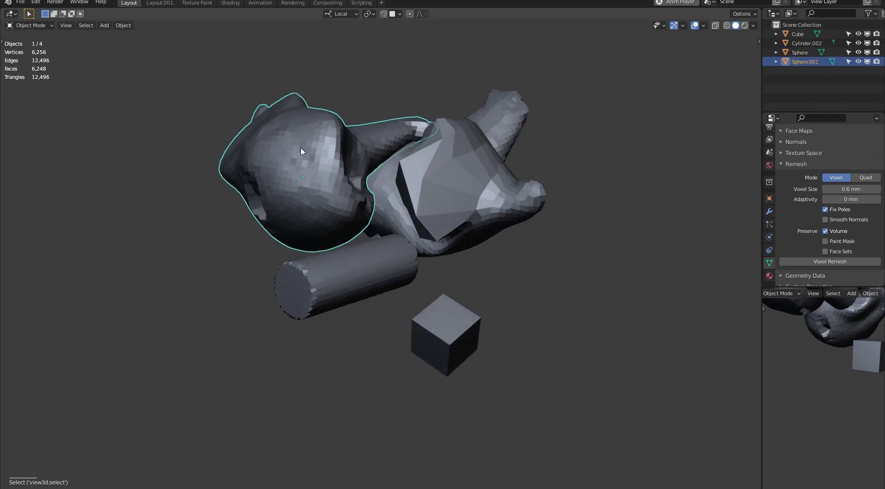
pyautogui.keyDown('shift'); pyautogui.click(440, 161); pyautogui.keyUp('shift')
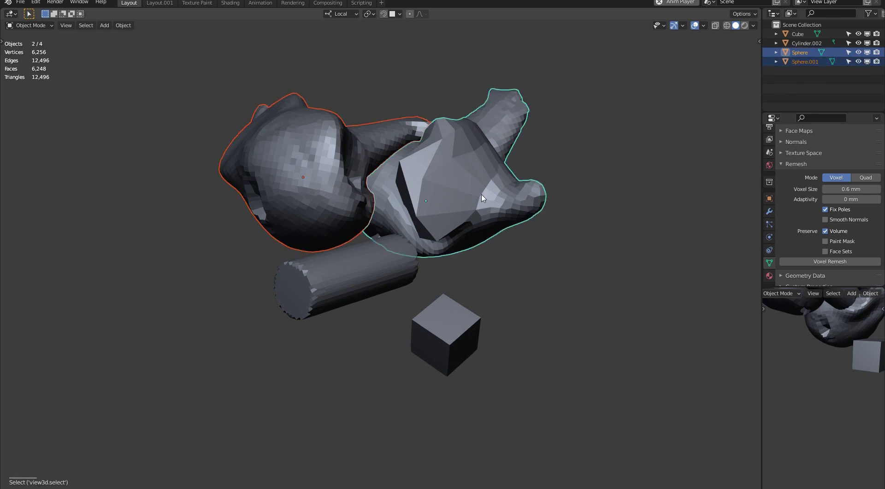
pyautogui.moveTo(463, 165); pyautogui.dragTo(438, 190, button='middle')
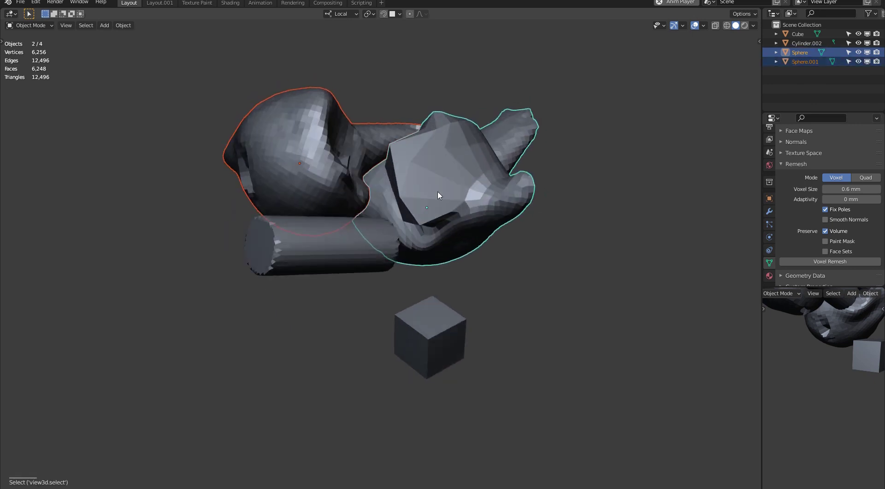
pyautogui.press('u')
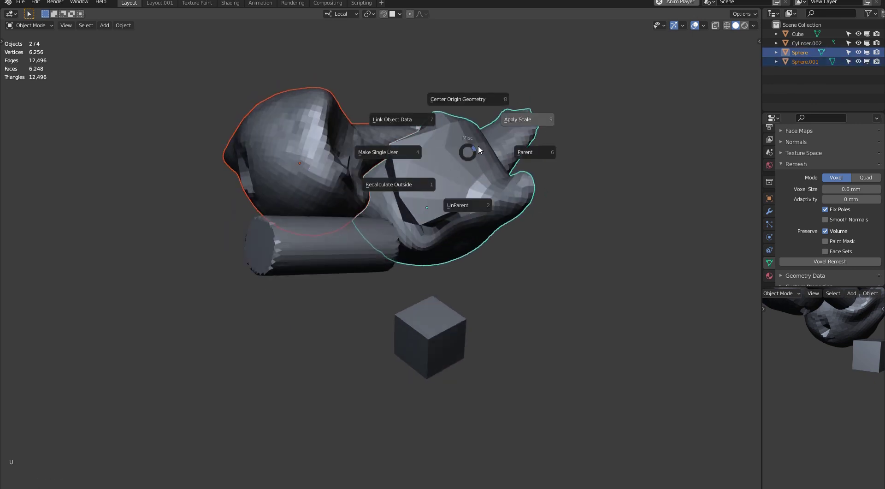
pyautogui.click(423, 120)
pyautogui.moveTo(425, 122); pyautogui.dragTo(376, 76, button='middle')
# Select only the linked duplicate and rotate it freely to a different orientation than the original sphere.
pyautogui.click(328, 113)
pyautogui.moveTo(327, 113); pyautogui.dragTo(375, 116, button='middle')
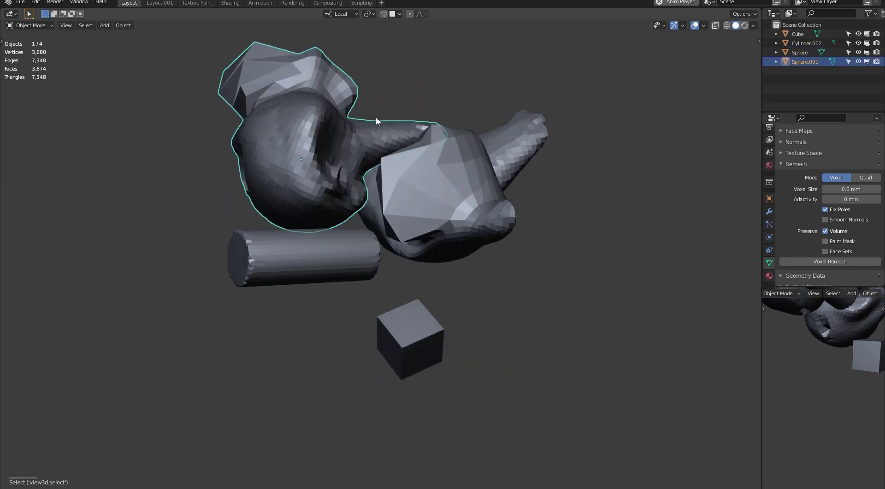
pyautogui.press('r')
pyautogui.press('r')
pyautogui.click(367, 103)
# Reshape the original sphere's horn, side and top with the Grab brush in Sculpt Mode, and return to Object Mode.
pyautogui.click(420, 176)
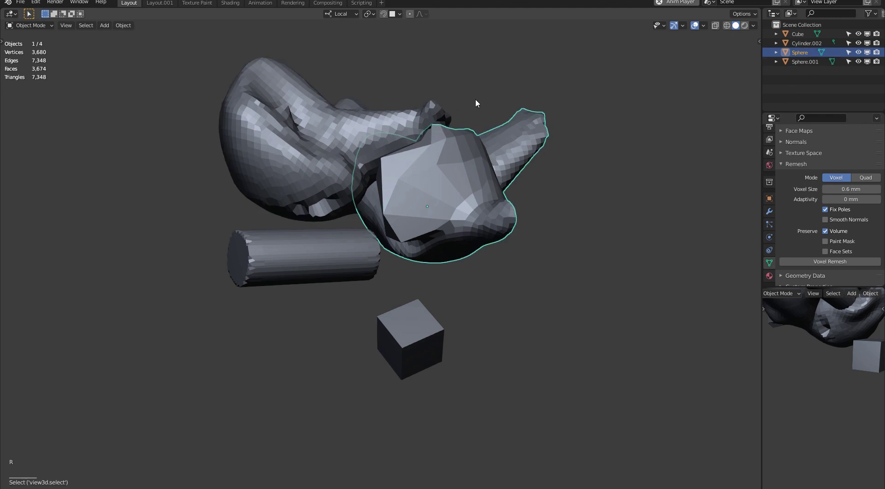
pyautogui.press('d')
pyautogui.moveTo(490, 107); pyautogui.dragTo(486, 87, button='middle')
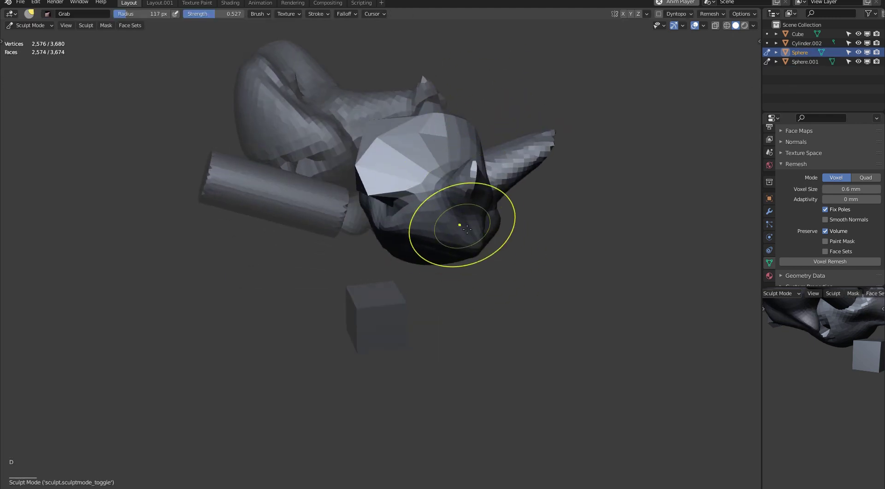
pyautogui.moveTo(460, 227); pyautogui.dragTo(472, 227, button='middle')
pyautogui.keyDown('shift'); pyautogui.moveTo(525, 220); pyautogui.dragTo(510, 172, button='middle'); pyautogui.keyUp('shift')
pyautogui.moveTo(509, 172); pyautogui.dragTo(593, 160)
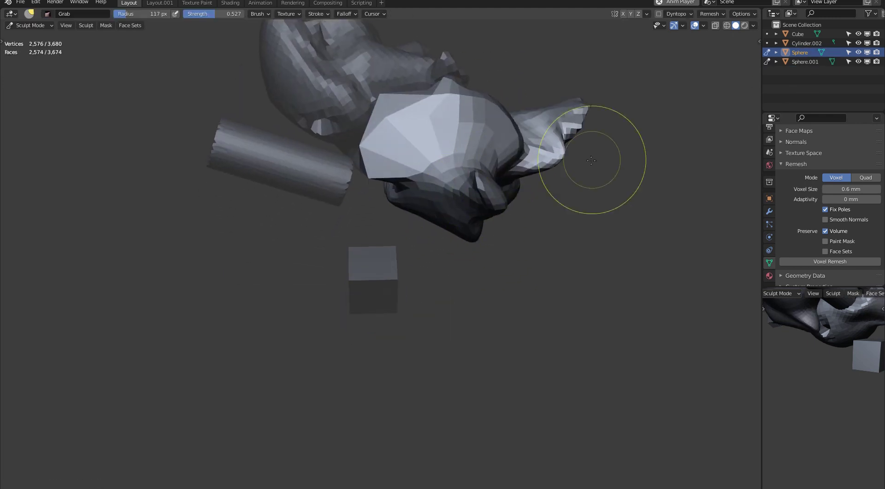
pyautogui.moveTo(531, 141); pyautogui.dragTo(565, 168, button='middle')
pyautogui.moveTo(470, 158); pyautogui.dragTo(411, 146)
pyautogui.moveTo(411, 146); pyautogui.dragTo(409, 130, button='middle')
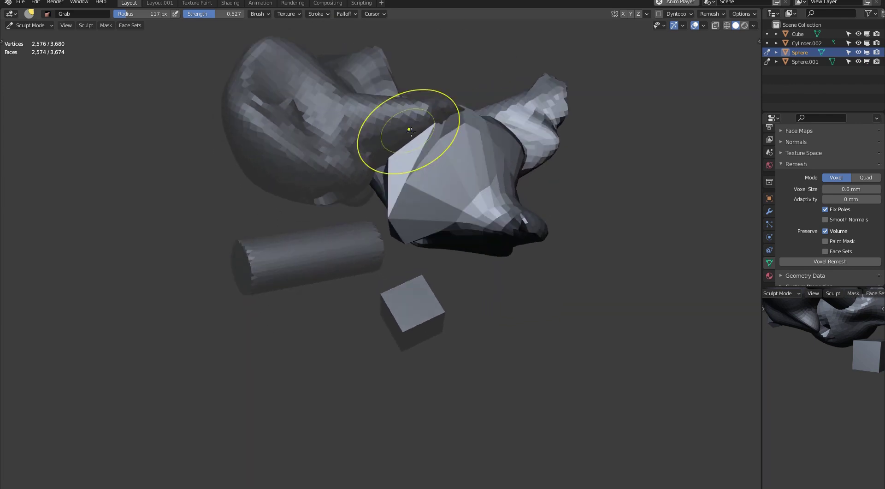
pyautogui.moveTo(452, 140); pyautogui.dragTo(483, 110)
pyautogui.press('o')
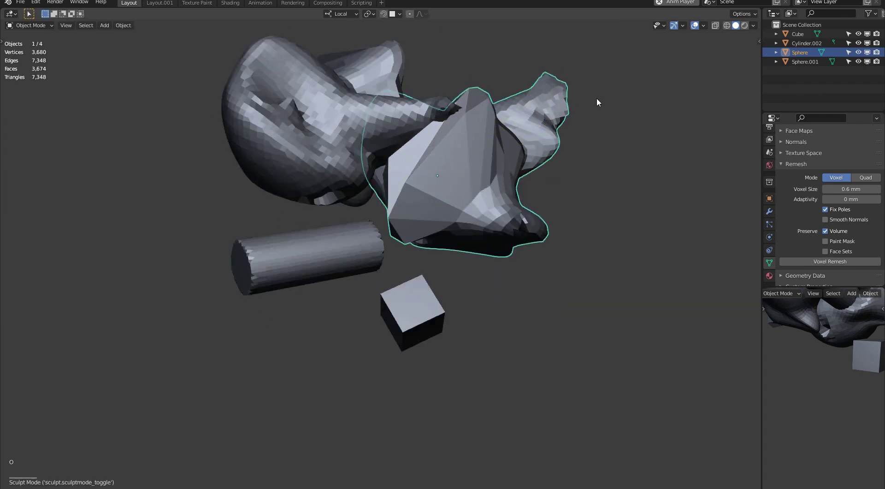
# Move the original sphere clear of its linked duplicate, placing it beside the cylinder.
pyautogui.moveTo(596, 98); pyautogui.dragTo(571, 87, button='middle')
pyautogui.click(572, 87)
pyautogui.moveTo(461, 79)
pyautogui.keyDown('shift'); pyautogui.mouseDown(button='middle')
pyautogui.moveTo(474, 110)
pyautogui.moveTo(444, 115)
pyautogui.mouseUp(button='middle'); pyautogui.keyUp('shift')
pyautogui.keyDown('ctrl'); pyautogui.moveTo(444, 115); pyautogui.dragTo(438, 132, button='middle'); pyautogui.keyUp('ctrl')
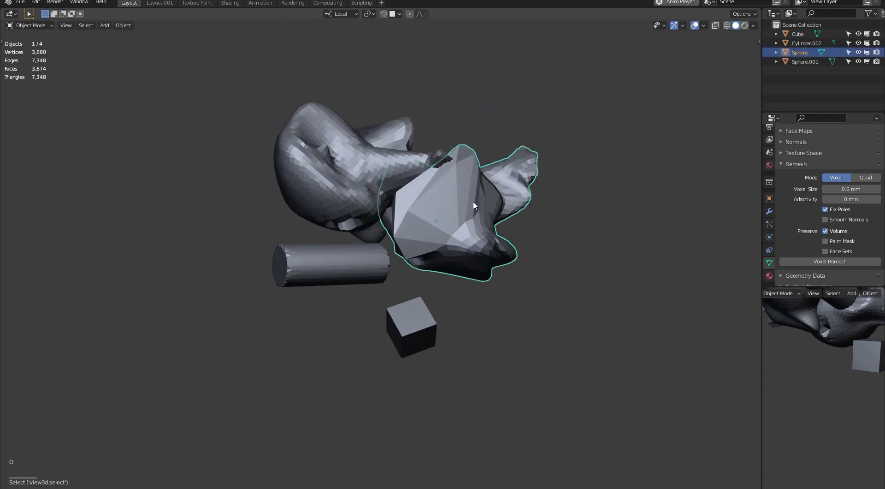
pyautogui.press('g')
pyautogui.press('o')
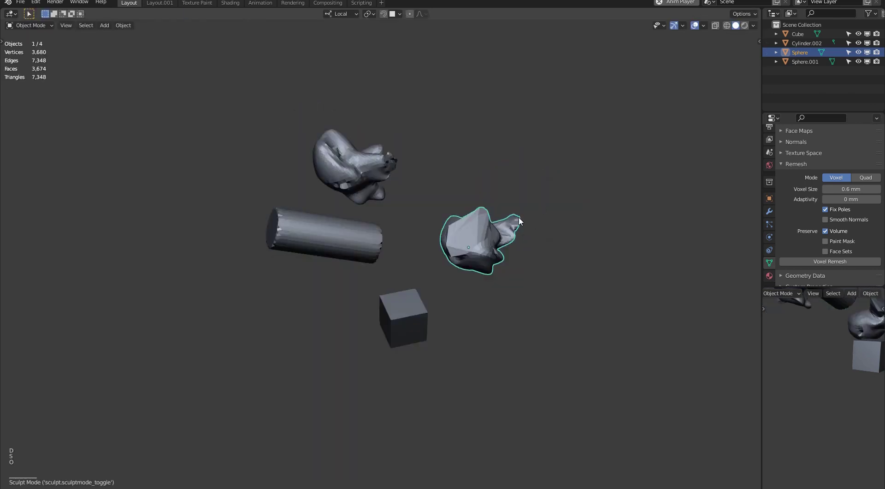
pyautogui.press('g')
pyautogui.click(501, 205)
pyautogui.press('u')
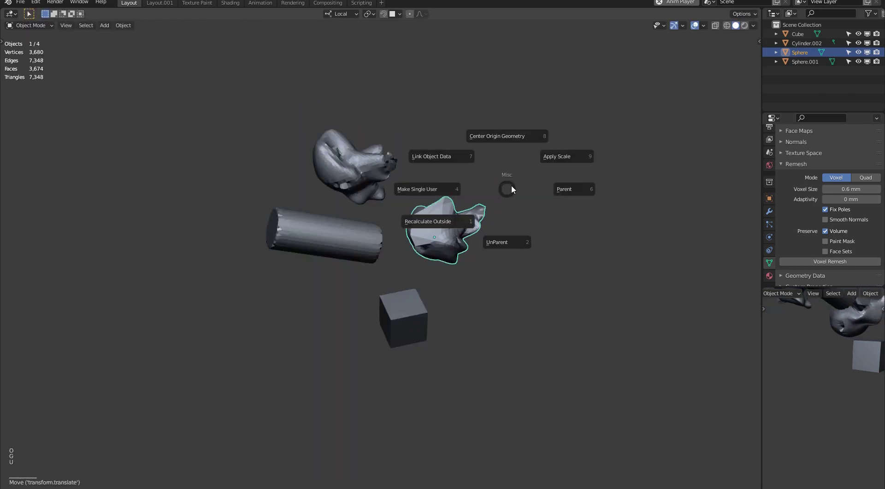
pyautogui.rightClick(509, 188)
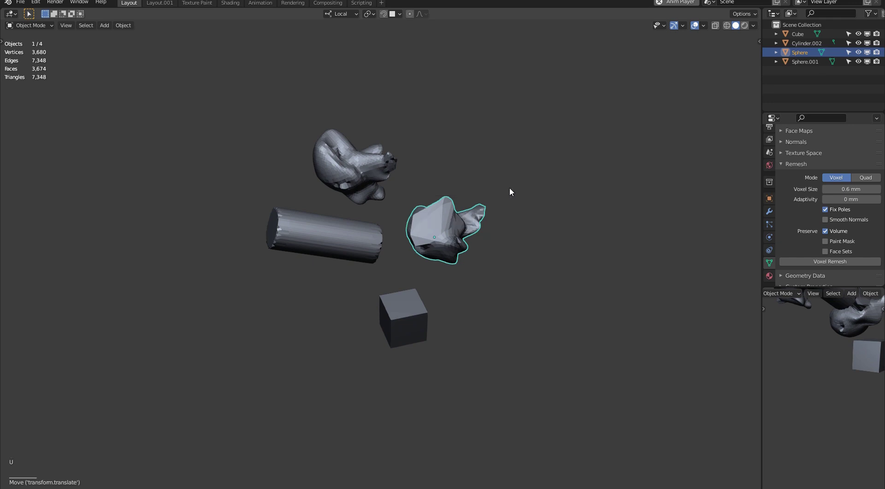